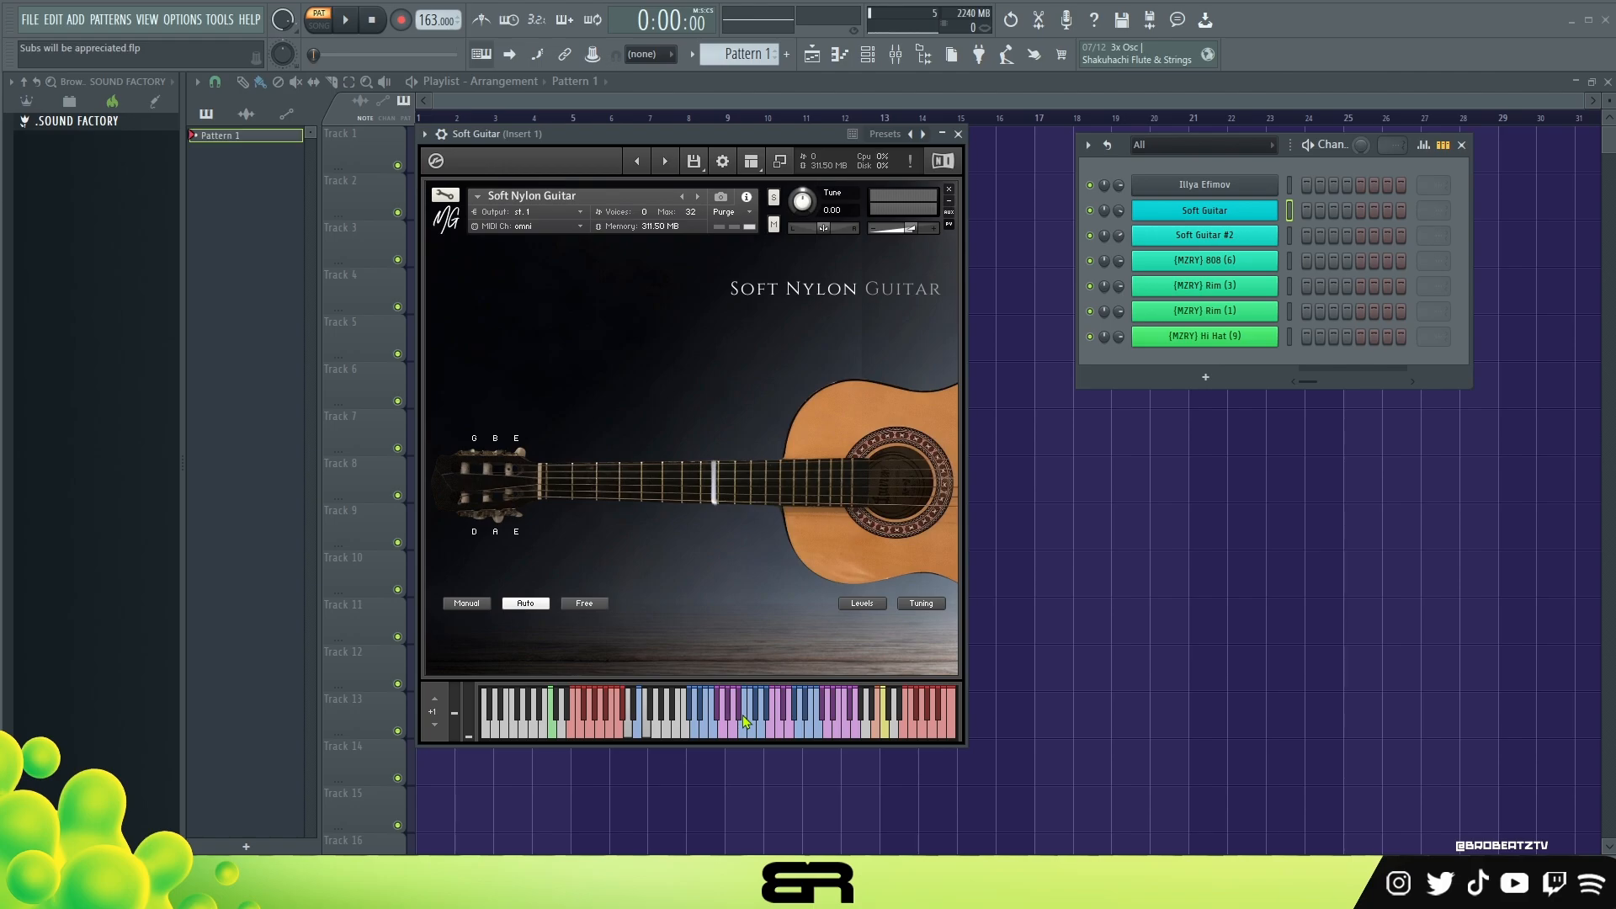
Step: Audition the Soft Guitar instrument by playing several notes
key("g")
key("d")
key("g")
key("d")
key("r")
key("g")
key("d")
key("g")
key("x")
key("s")
Step: Examine the level and tuning settings of the Soft Nylon Guitar and return to its main view
left_click(870, 608)
left_click(872, 605)
left_click(922, 605)
left_click(921, 604)
double_click(706, 486)
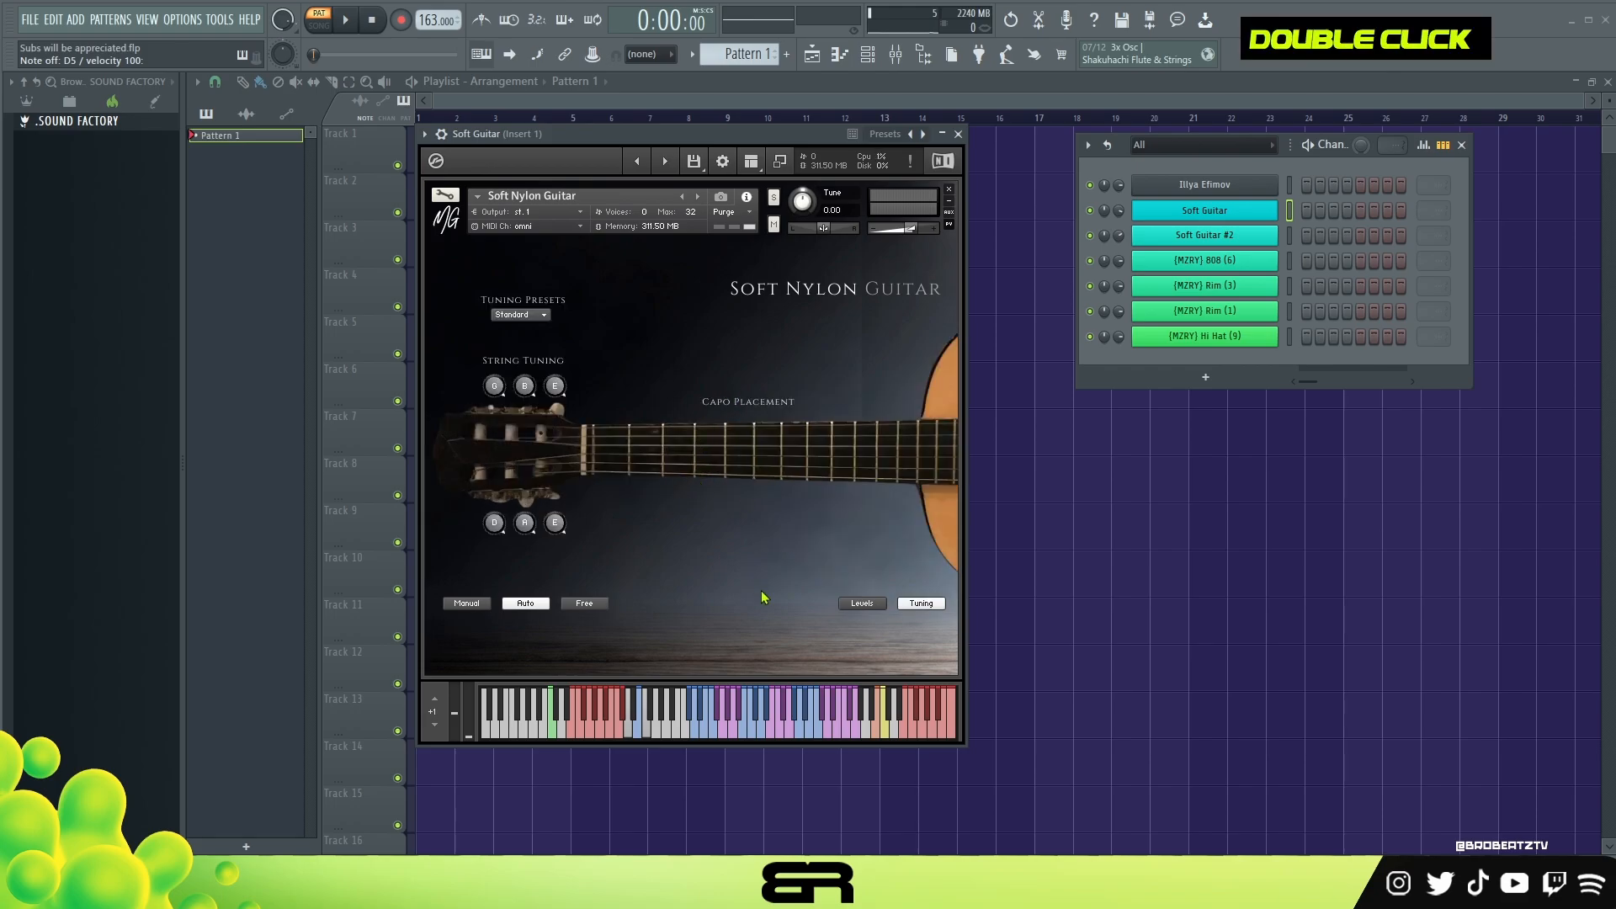
left_click(919, 604)
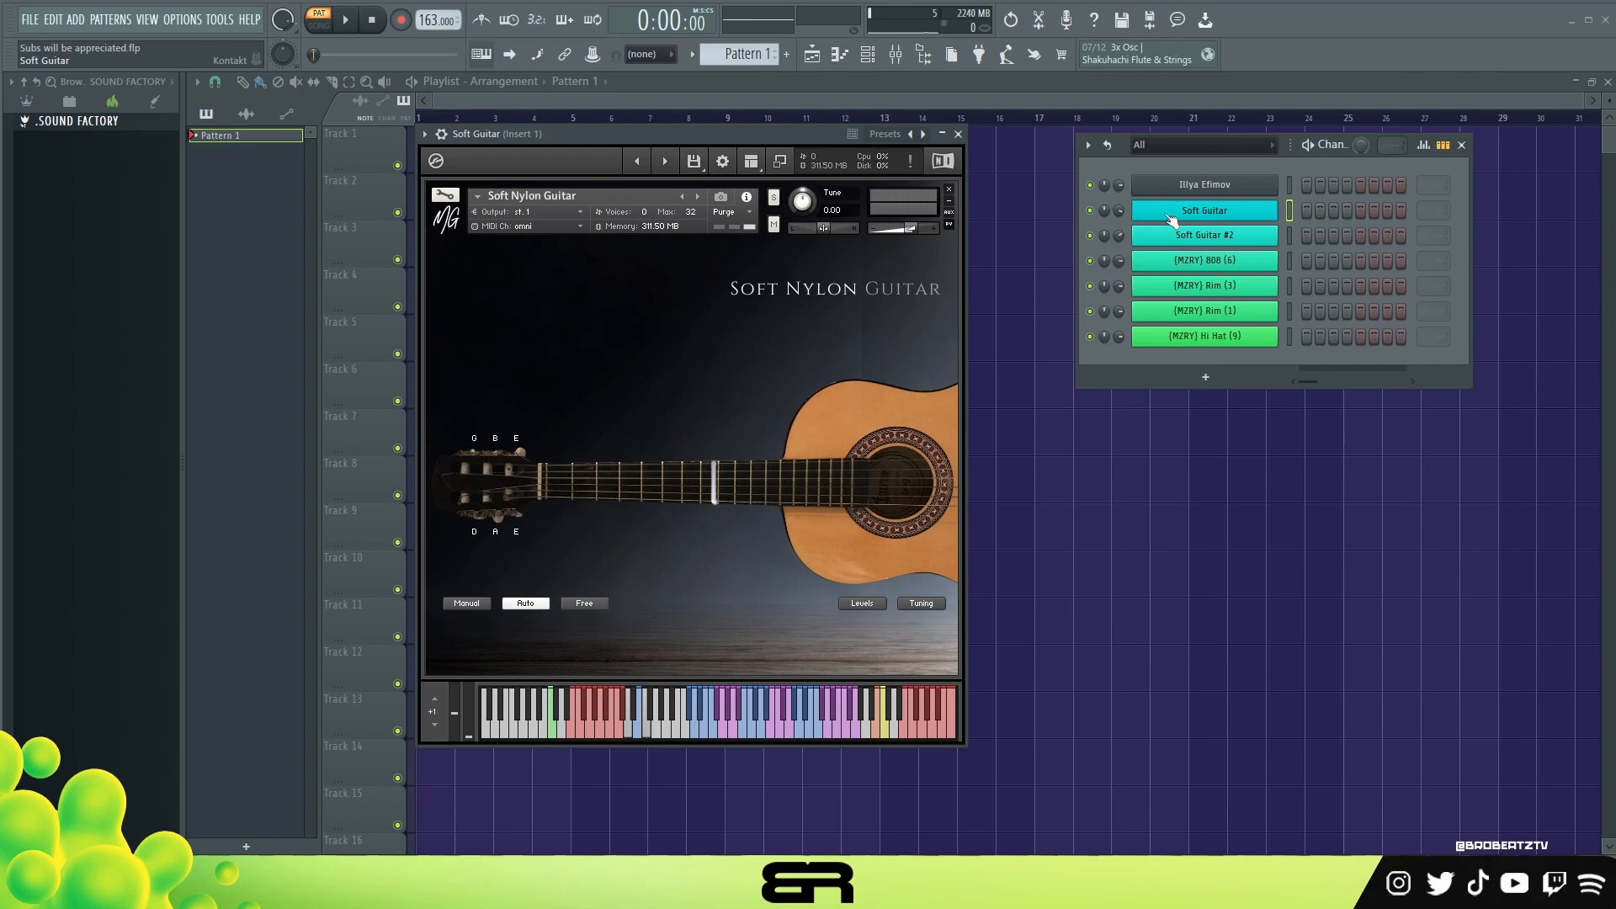
Step: Open the first instrument in the Channel rack and move its window aside
left_click(1196, 185)
left_click_drag(1001, 184, 765, 156)
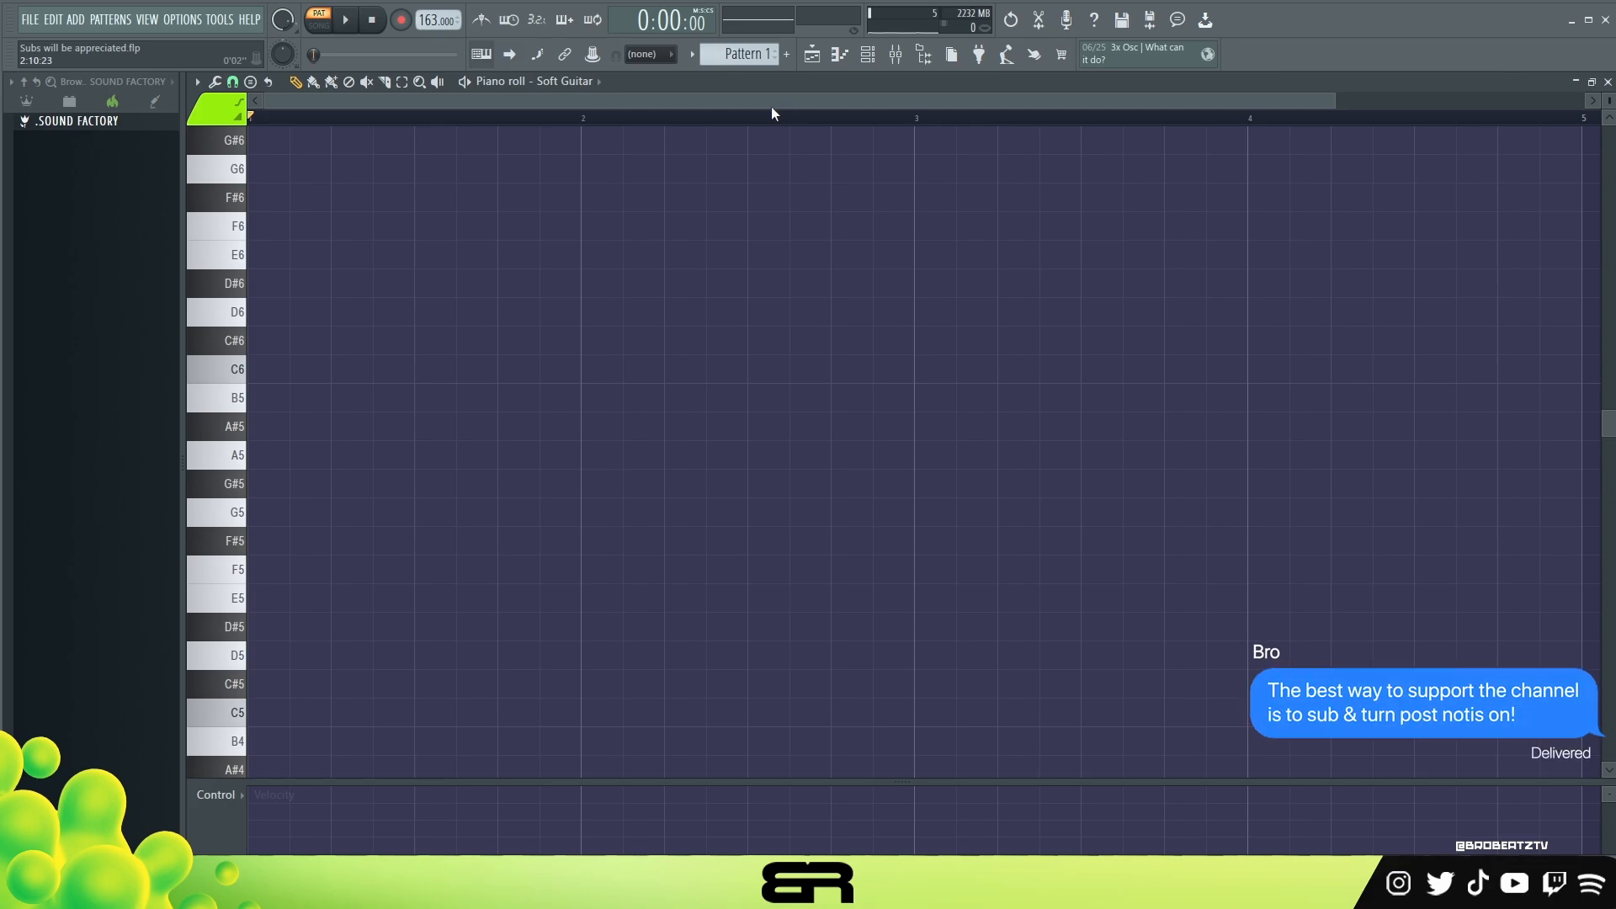
Step: Place a half-bar D5 note at the start of bar 1 and remove its trial copy on D#5
left_click(308, 664)
left_click(308, 655, "ctrl")
left_click_drag(308, 656, 287, 624)
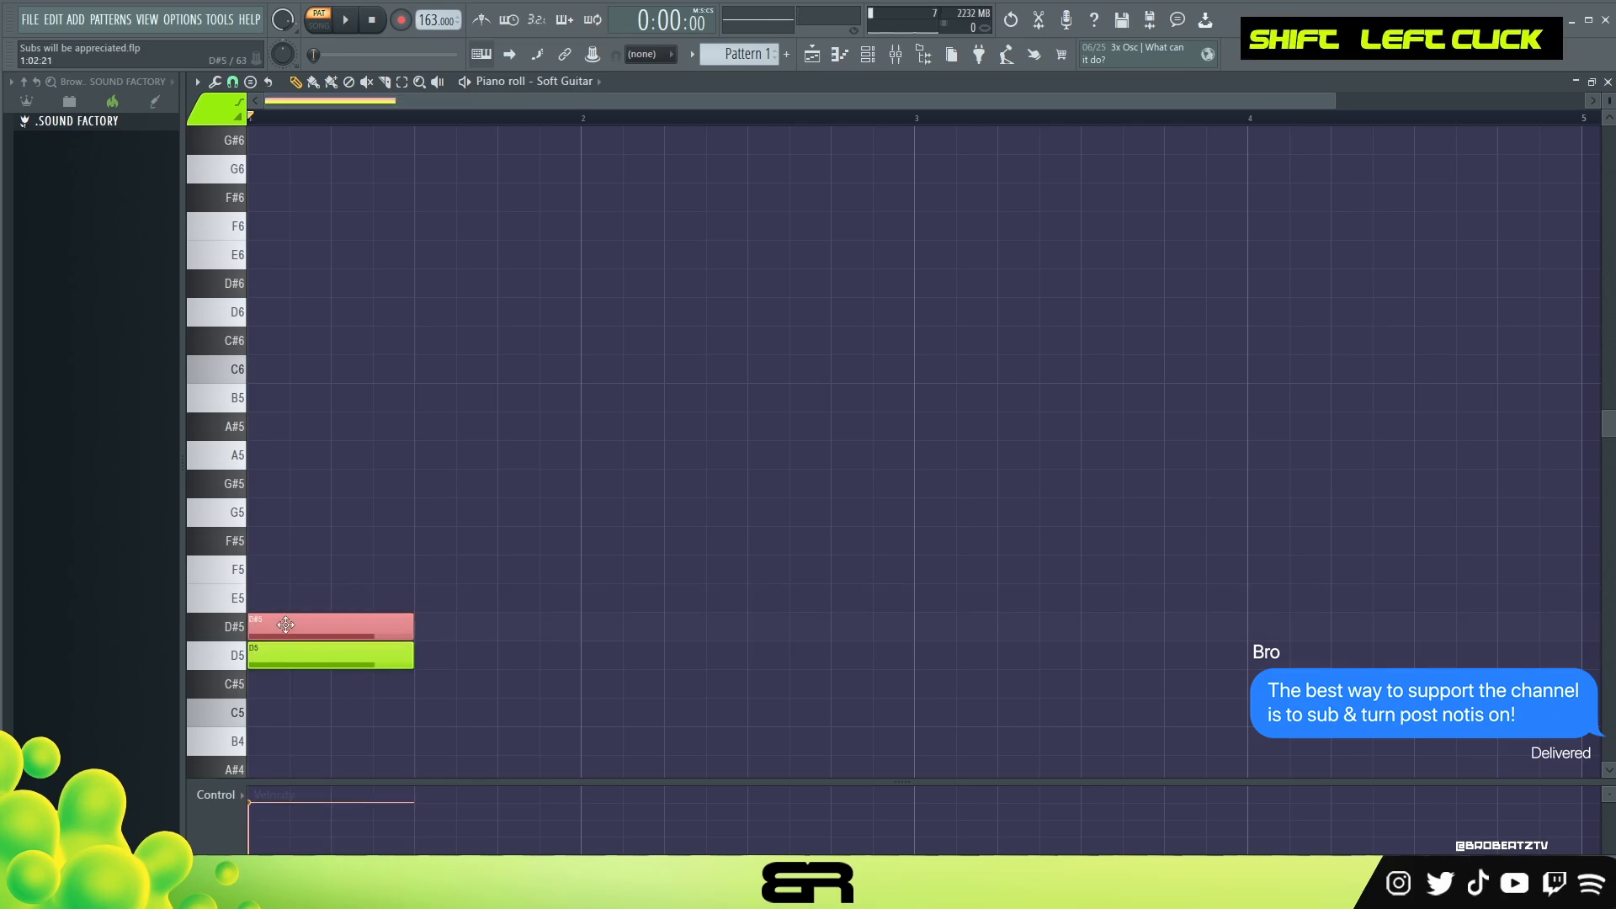
right_click(292, 618)
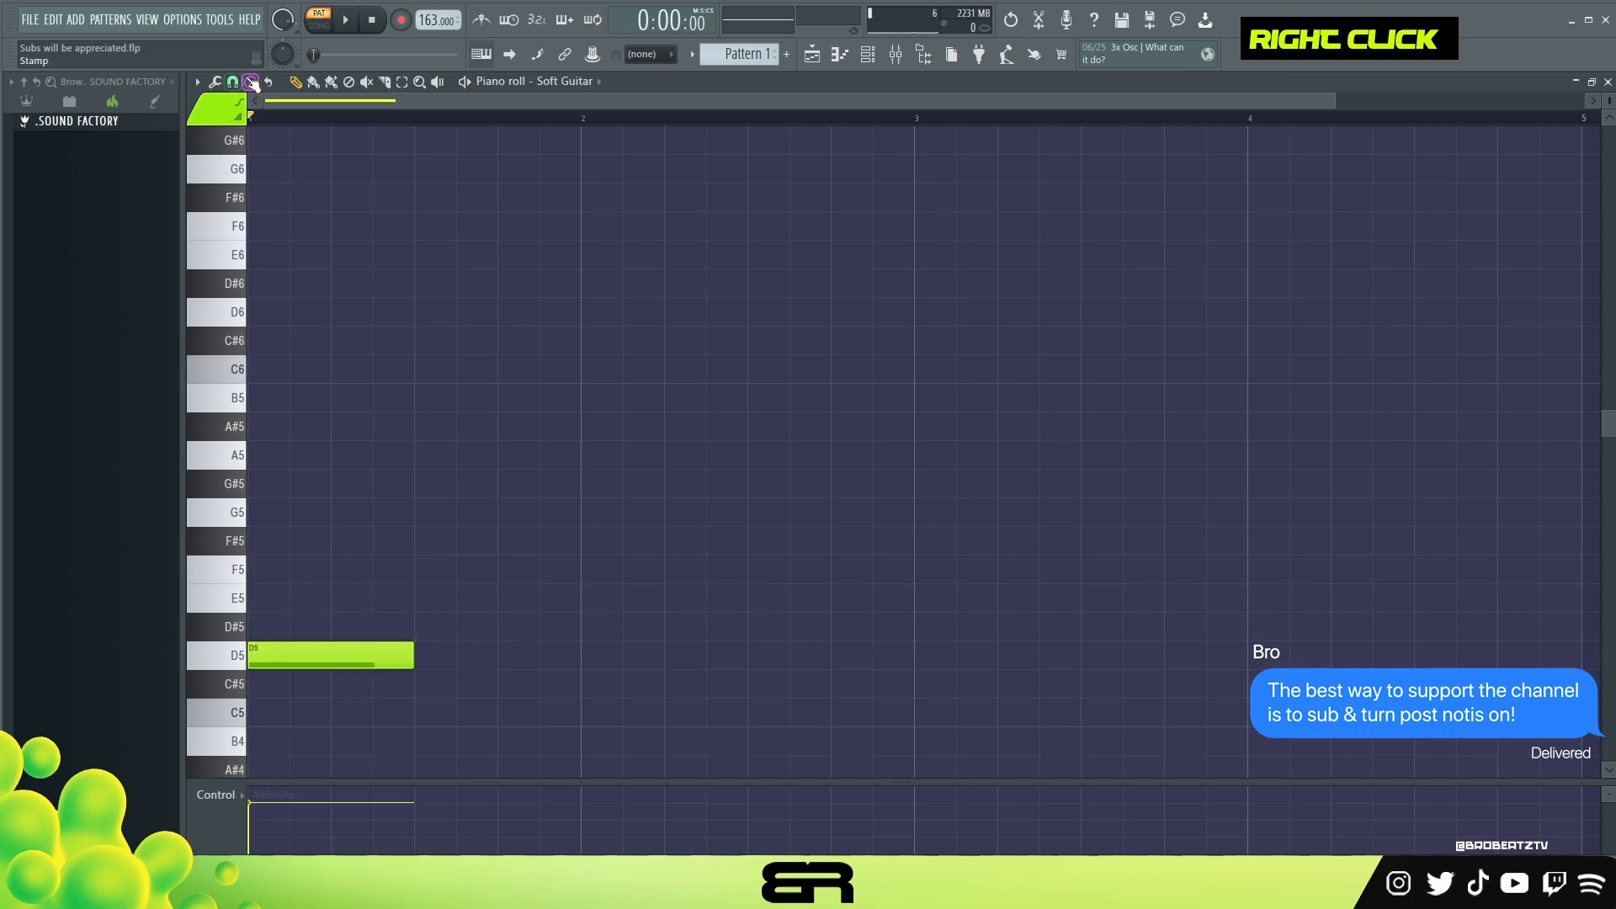
Step: Lay out half-bar root notes D5, F#5 and A5 at the starts of bars 1, 2 and 3
left_click(252, 83)
left_click(268, 7)
left_click(430, 656)
right_click(371, 653)
left_click_drag(469, 356, 563, 730)
left_click_drag(460, 661, 302, 661)
right_click(327, 598)
left_click_drag(296, 542, 628, 542)
left_click_drag(343, 454, 1039, 458)
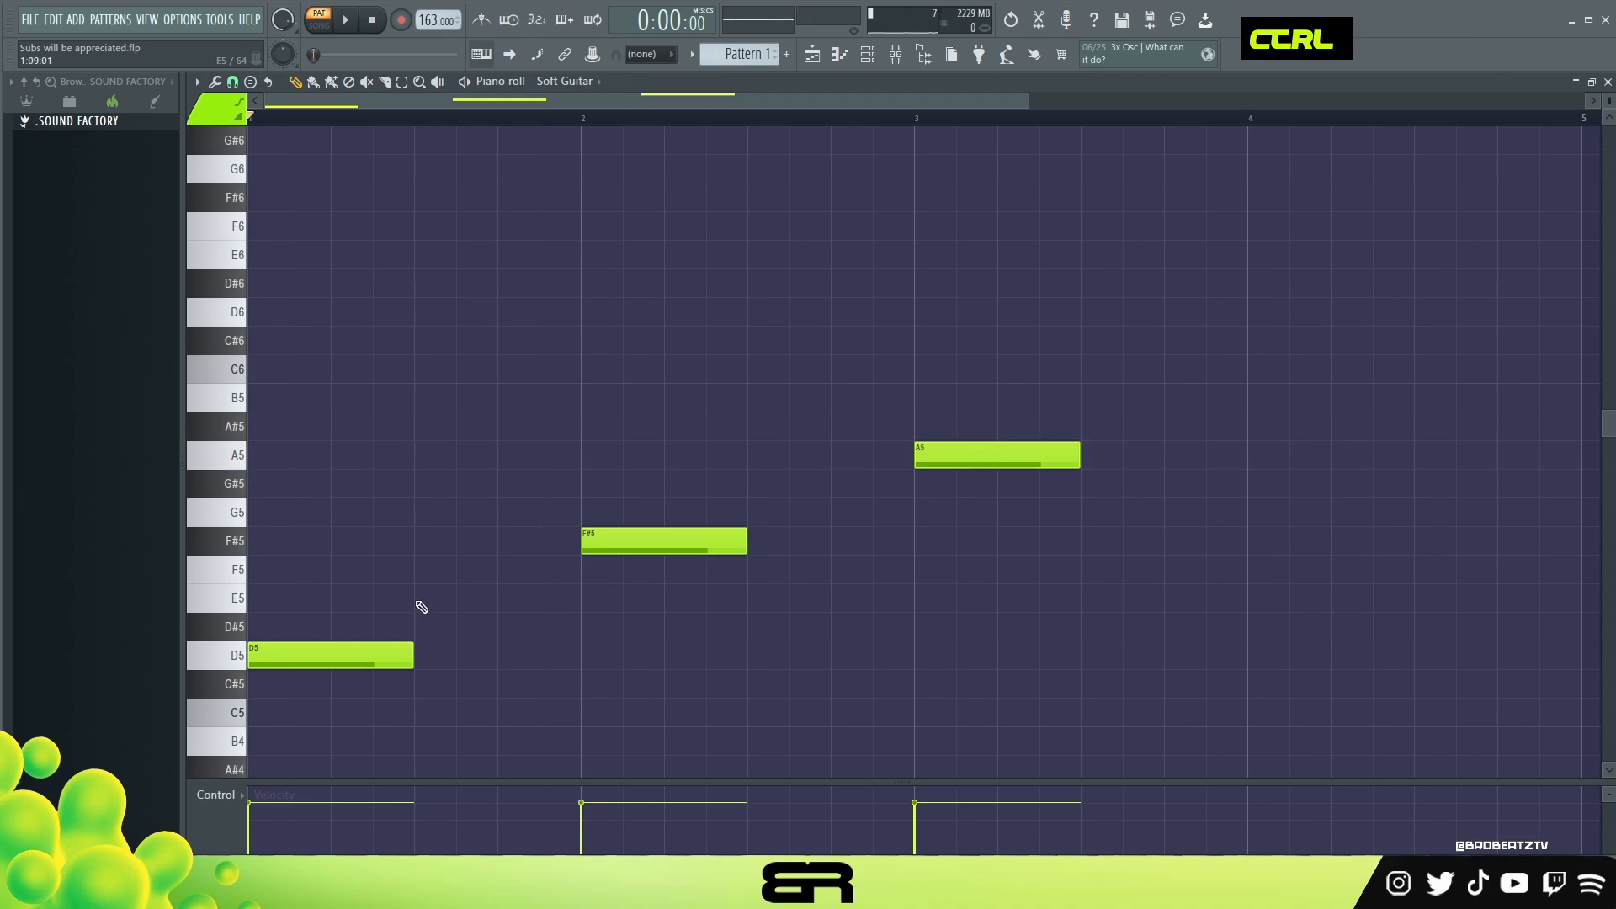
Step: Build the bar 1 chord by copying the D5 note up to F#5 and A5
left_click(261, 656, "ctrl")
left_click_drag(261, 656, 263, 564)
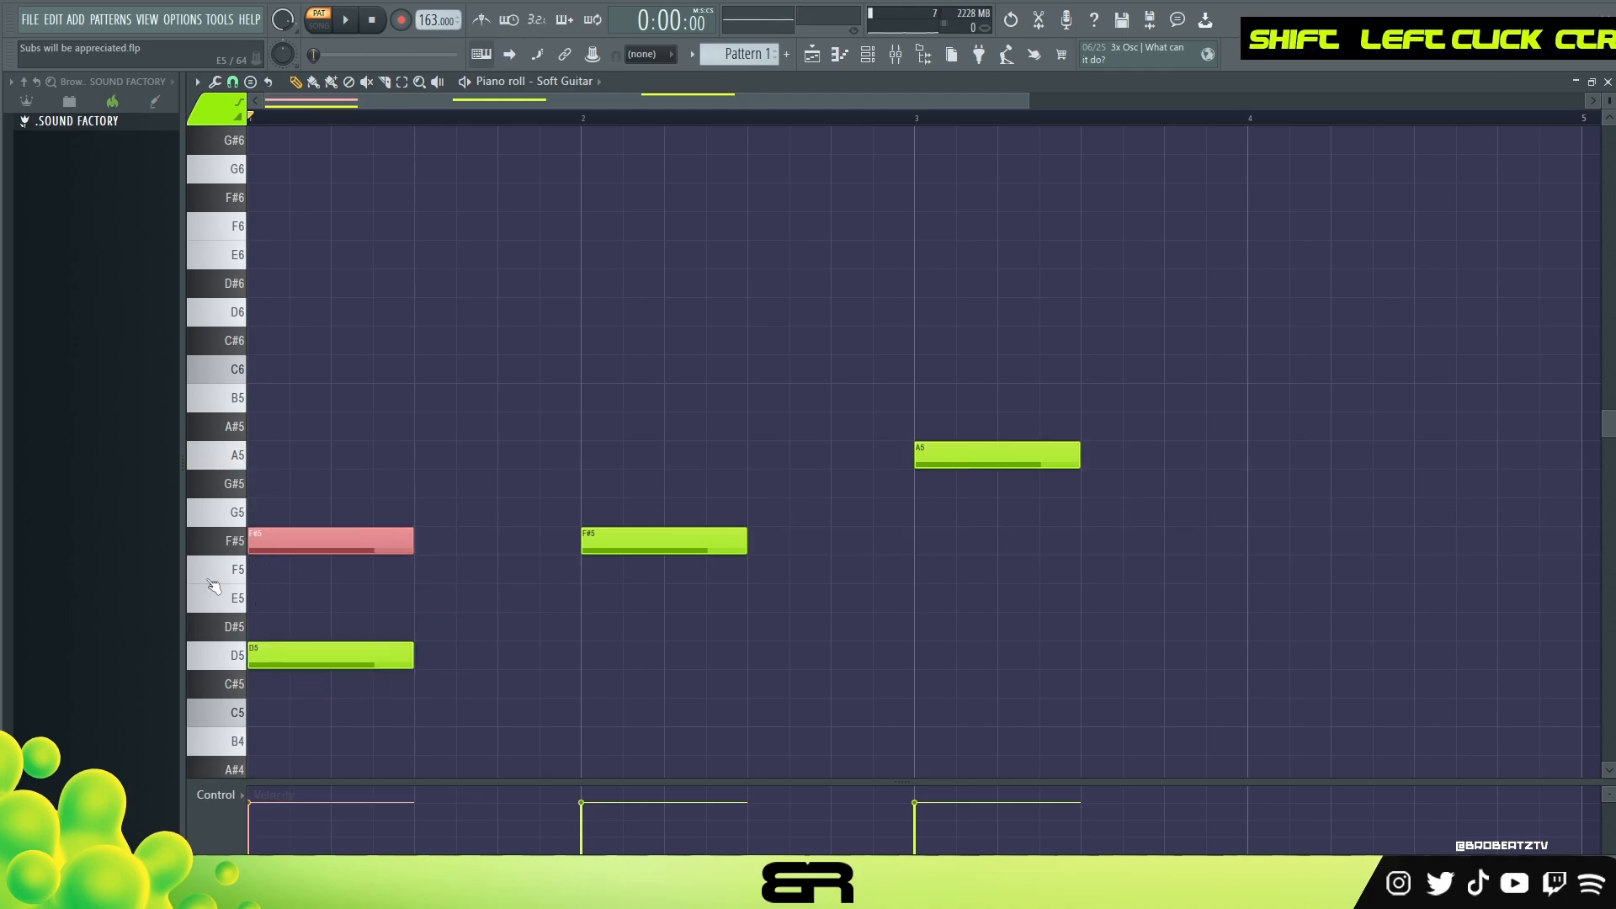
left_click_drag(304, 551, 268, 452)
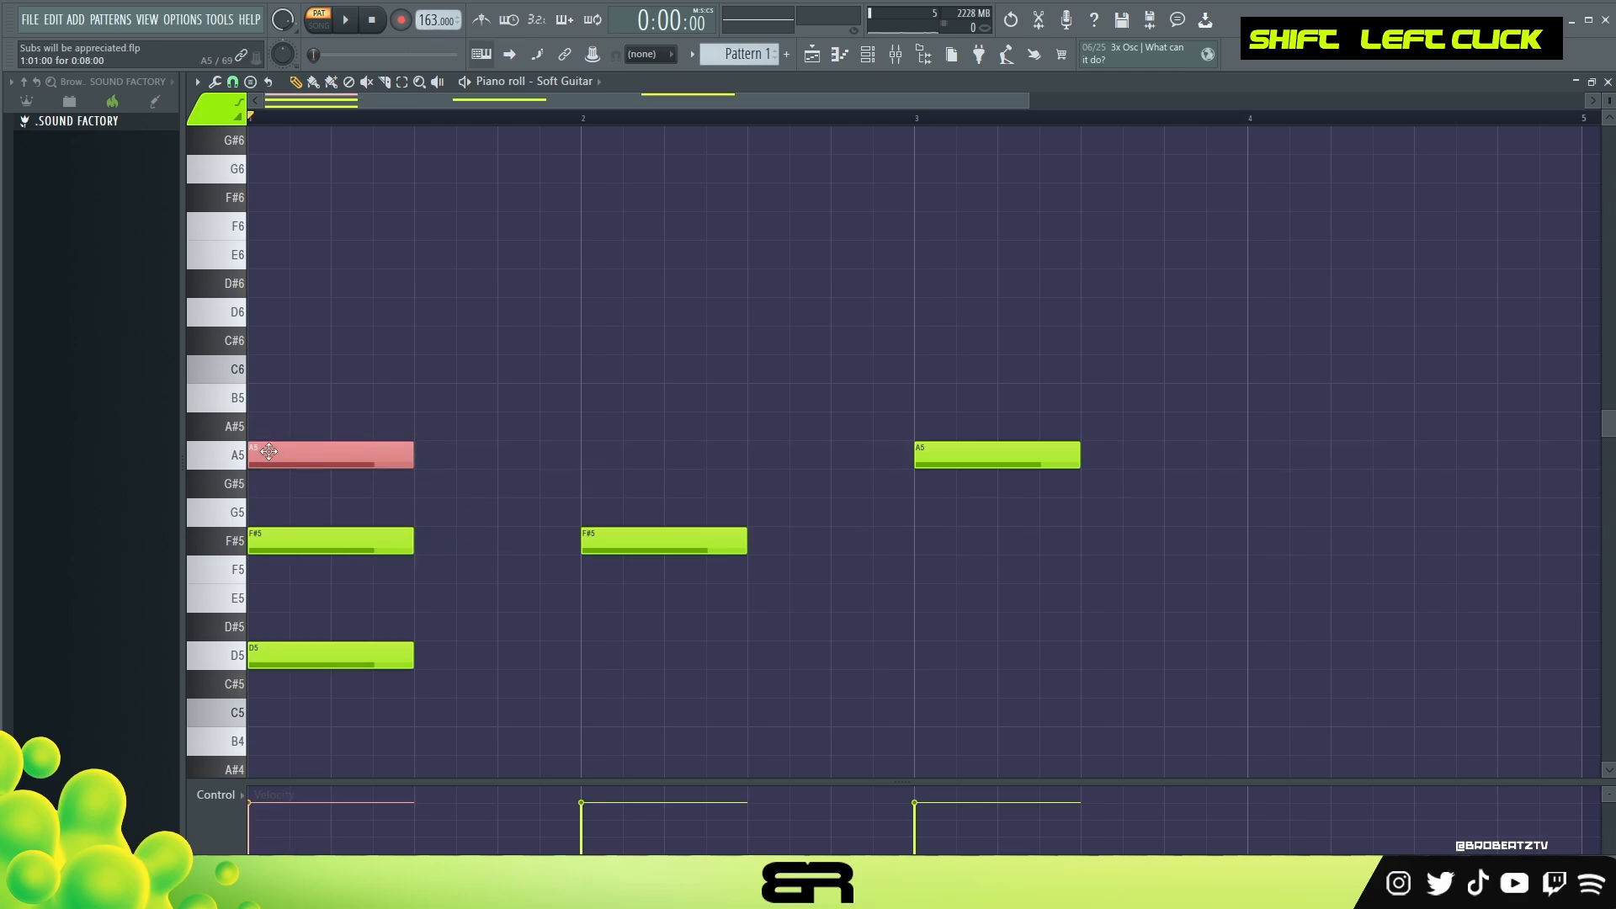
Step: Build the bar 2 chord by adding copies of the F#5 note on A5 and C#6
left_click(664, 543, "ctrl")
left_click_drag(664, 543, 621, 350)
right_click(641, 478, "alt")
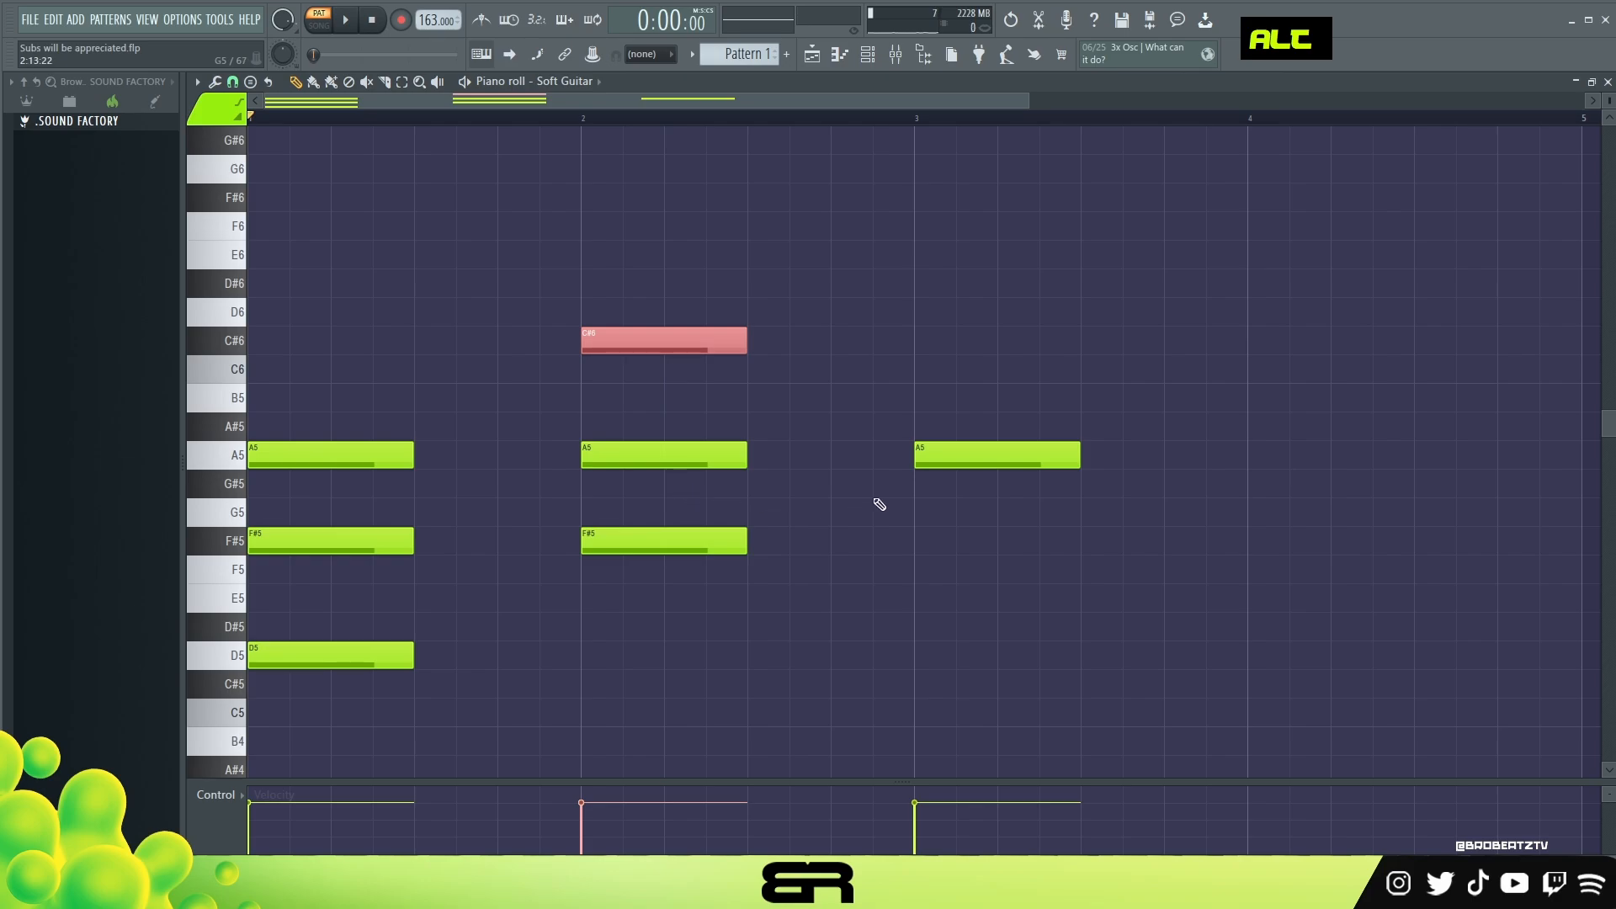
Step: Build the bar 3 chord by adding copies of the A5 note on C#6 and E6
left_click(945, 457, "ctrl")
left_click_drag(945, 457, 949, 257, "shift")
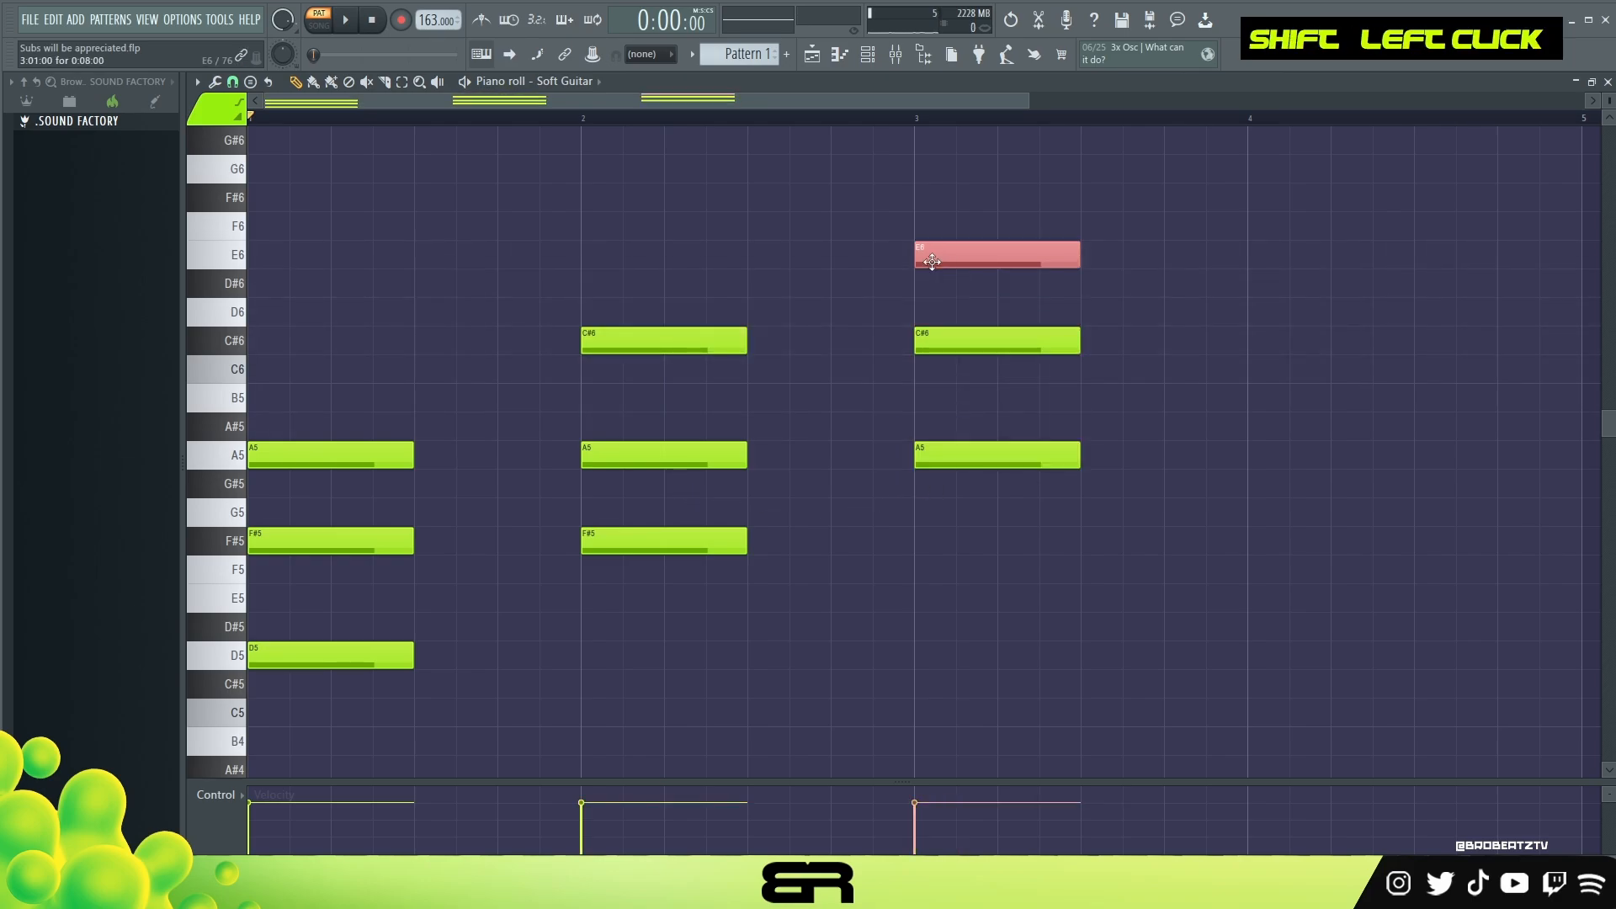
right_click(346, 490, "alt")
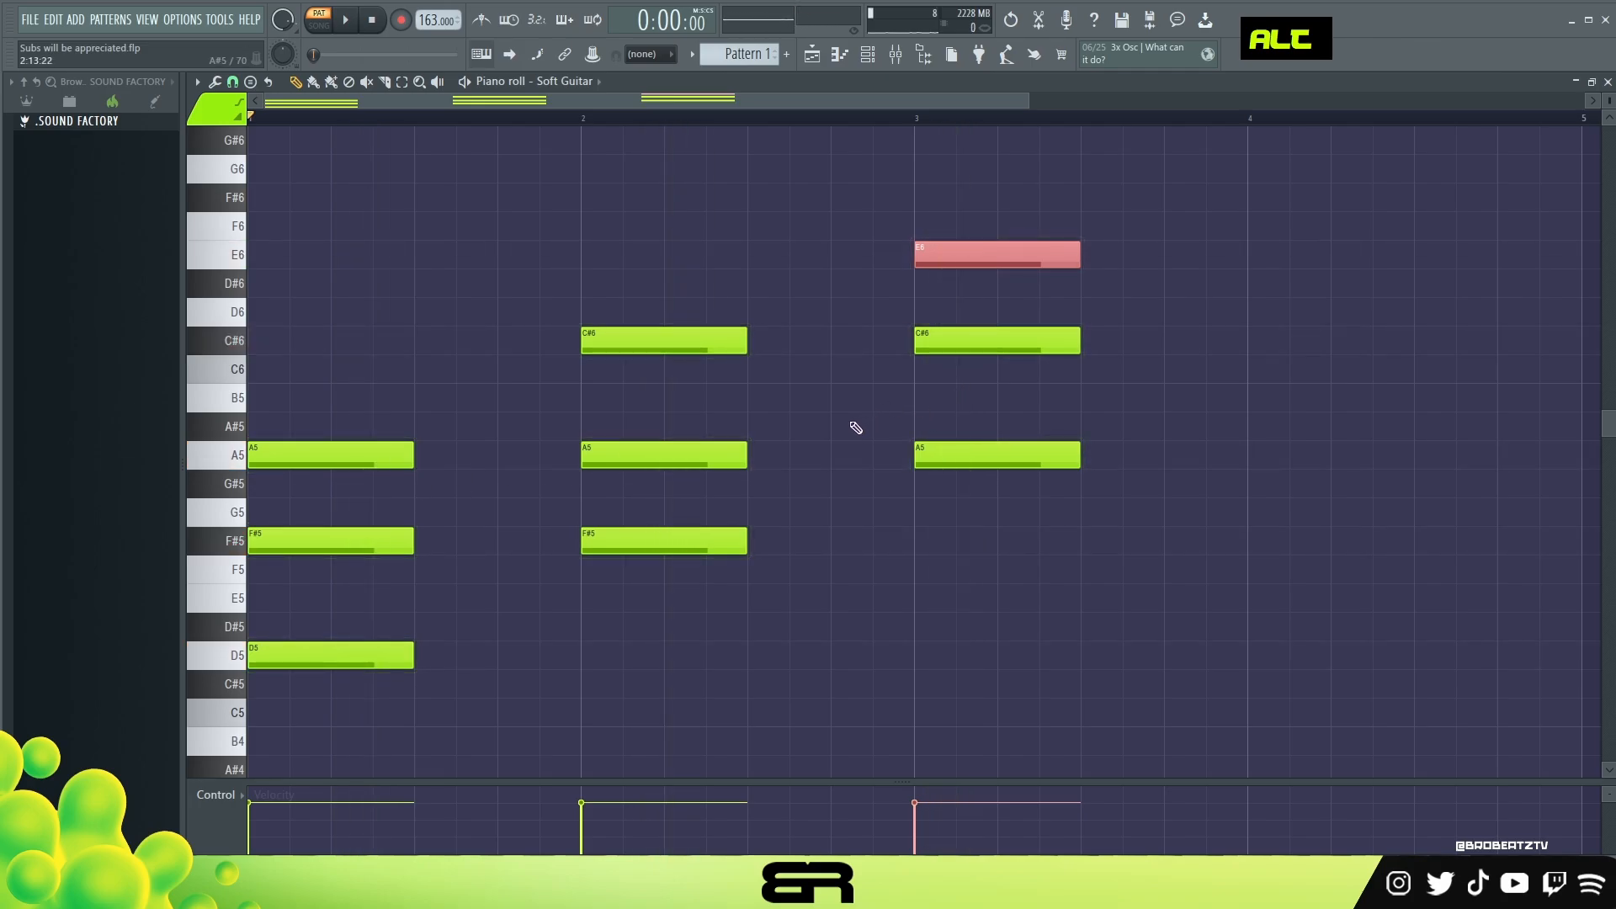
Step: Lengthen all the chord notes so each chord fills one full bar
right_click(856, 427, "ctrl")
key("ctrl+a")
left_click_drag(826, 378, 999, 378)
scroll(655, 108, "down", 4)
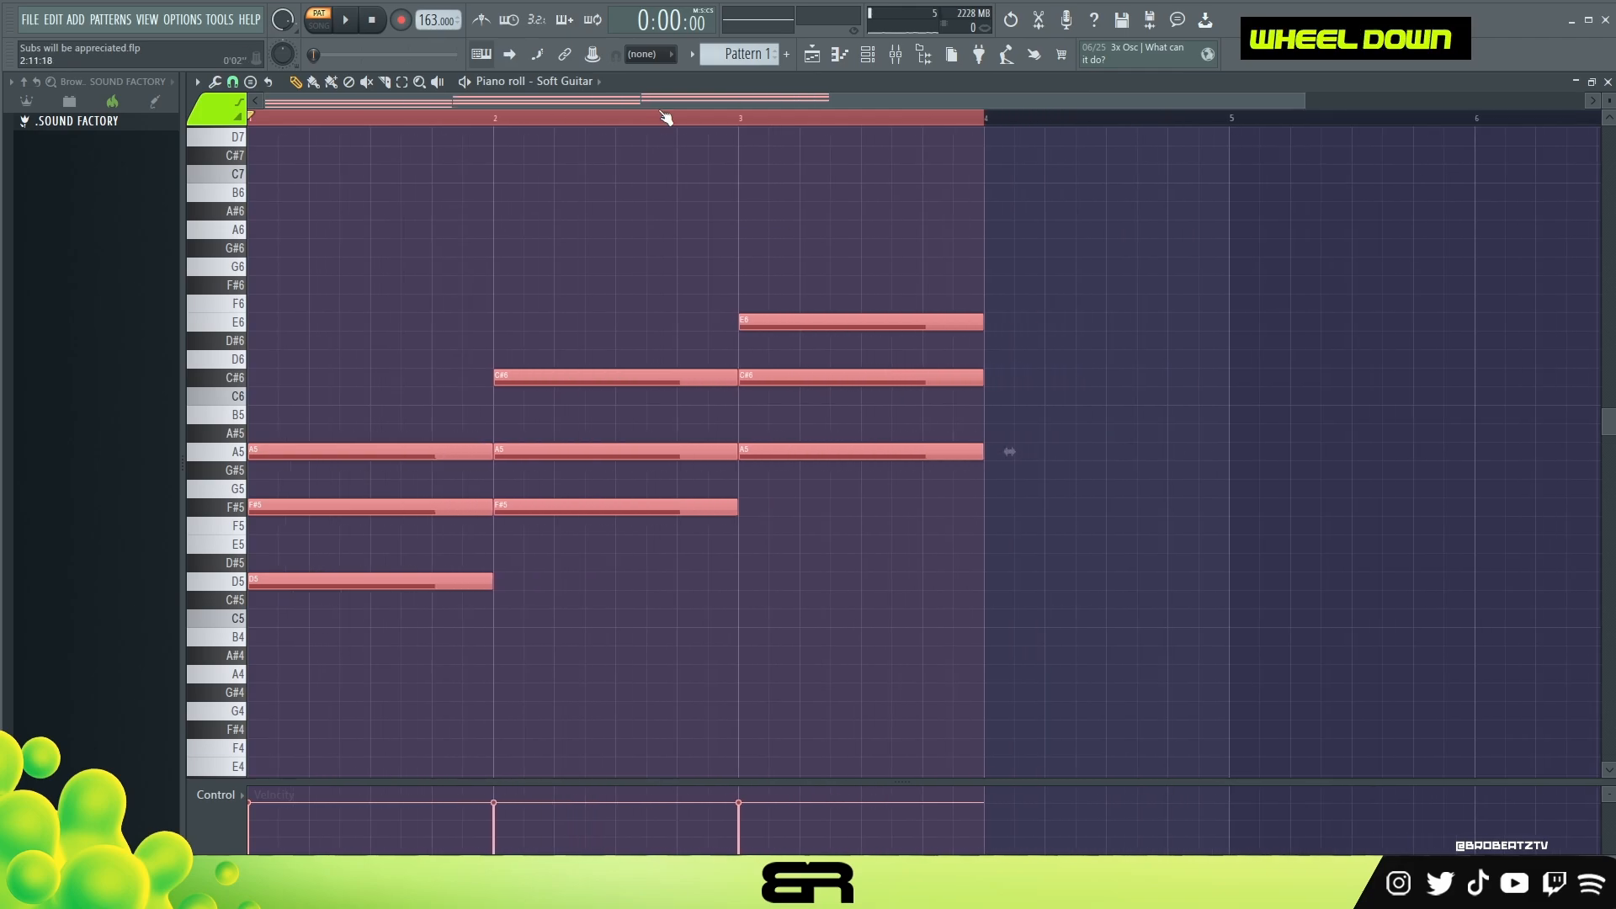
Step: Move the third chord past the start of bar 4 and the second chord to the start of bar 3
left_click_drag(765, 210, 1008, 457, "ctrl")
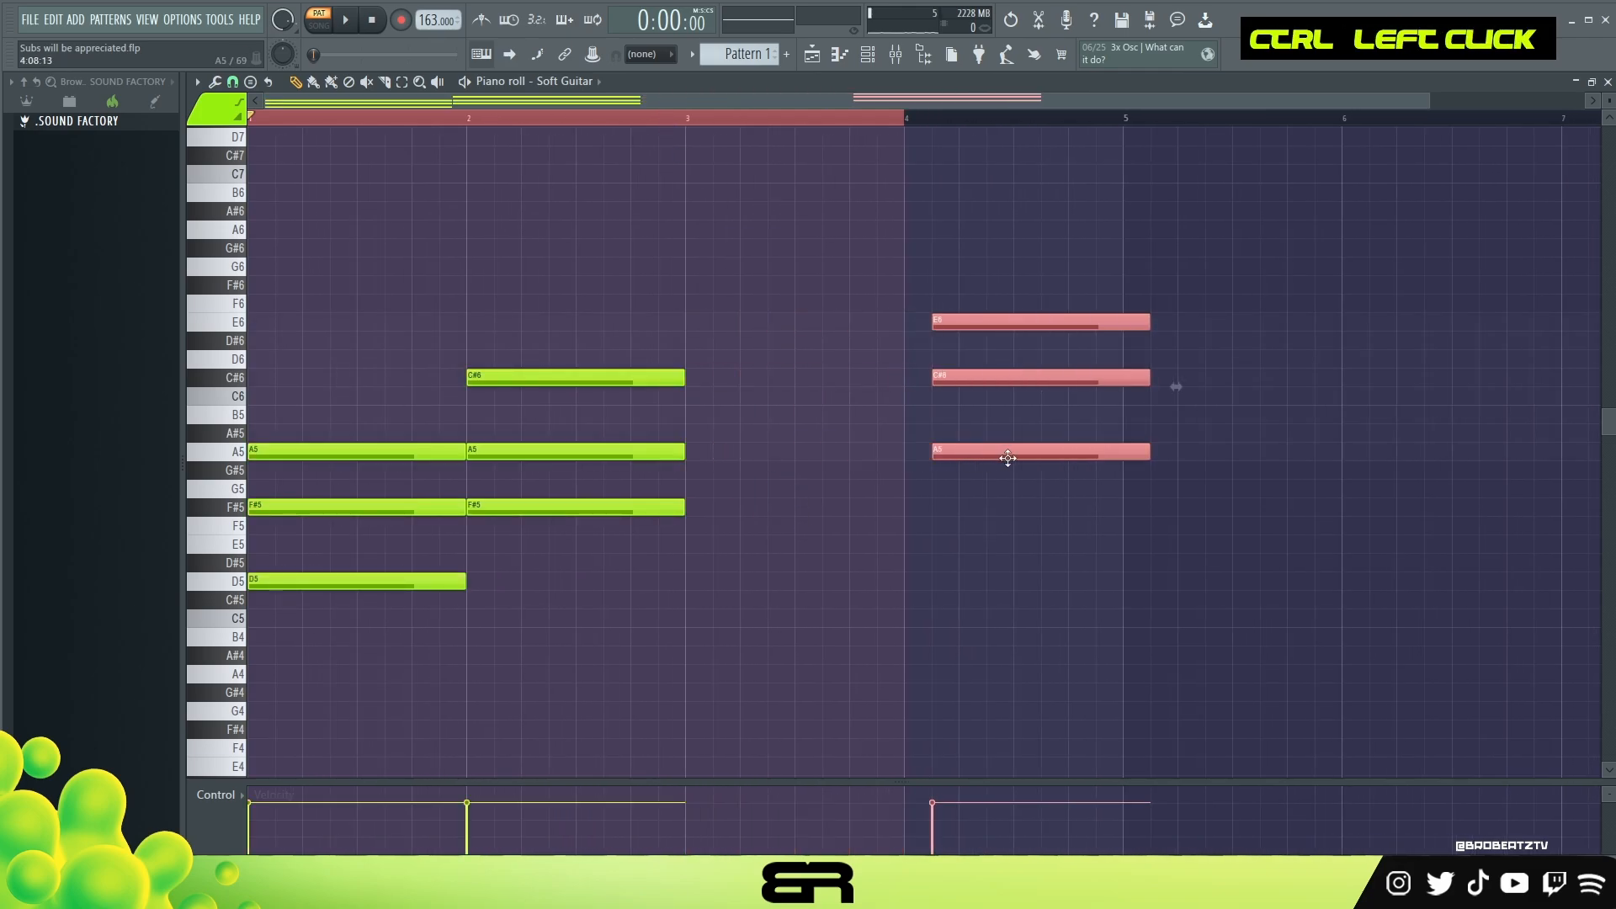
left_click_drag(620, 333, 570, 553, "ctrl")
left_click_drag(716, 524, 745, 524)
right_click(745, 524)
left_click_drag(557, 318, 732, 504, "ctrl")
left_click_drag(325, 334, 474, 606, "ctrl")
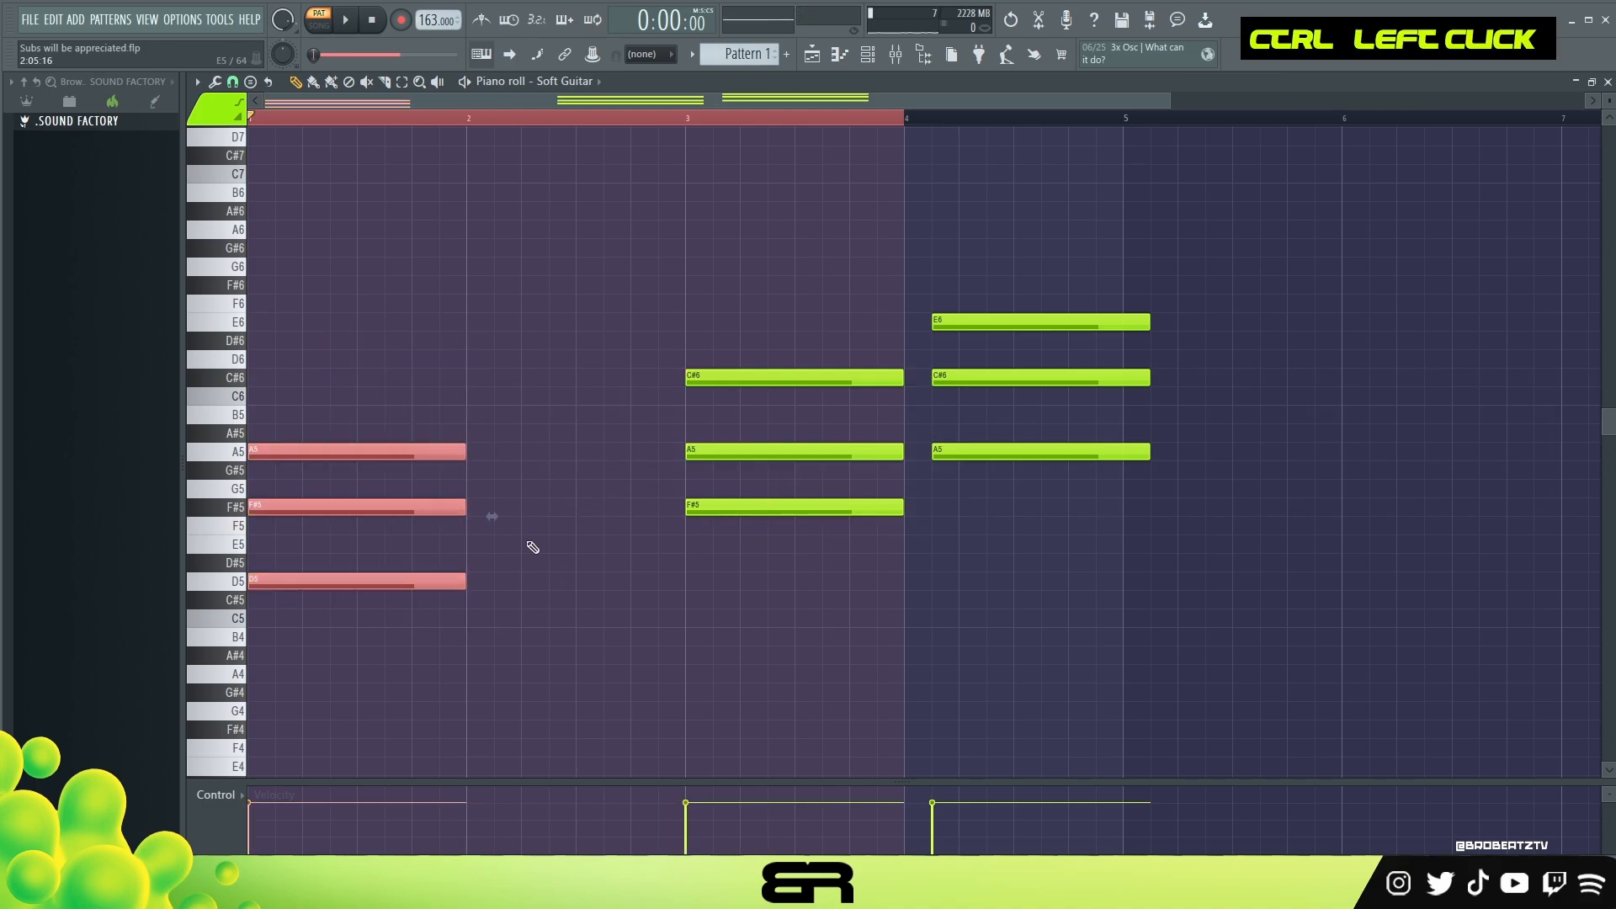
Step: Make the first chord two bars long, extend the second to mid-bar 4, and fit the third into the last half of bar 4
left_click_drag(458, 455, 685, 456)
left_click_drag(688, 358, 907, 540, "ctrl")
left_click_drag(990, 250, 1097, 460, "ctrl")
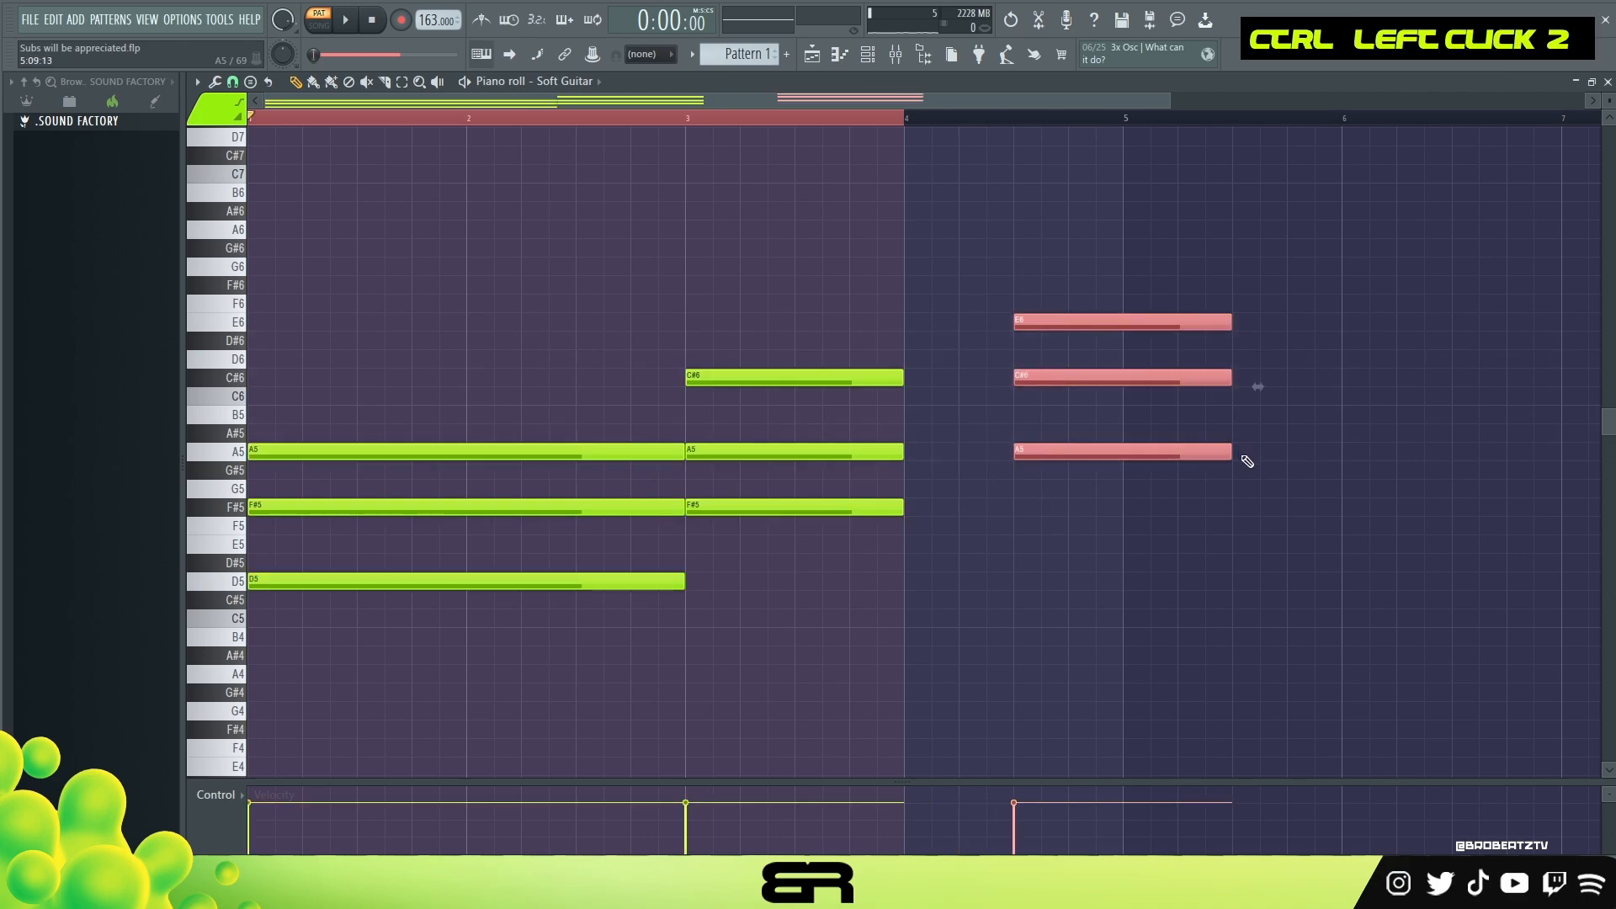
left_click_drag(1228, 450, 1129, 454)
left_click_drag(678, 366, 1032, 513, "ctrl")
double_click(705, 120)
Step: Revoice the chords by raising each middle note one octave and lowering all notes one octave
left_click(1111, 377, "ctrl")
left_click(885, 456, "ctrl+shift")
left_click(582, 512, "ctrl+shift")
key("ctrl+Up")
key("ctrl+a")
key("ctrl+Down")
Step: Play back the four-bar chord progression to check its voicing
right_click(595, 404)
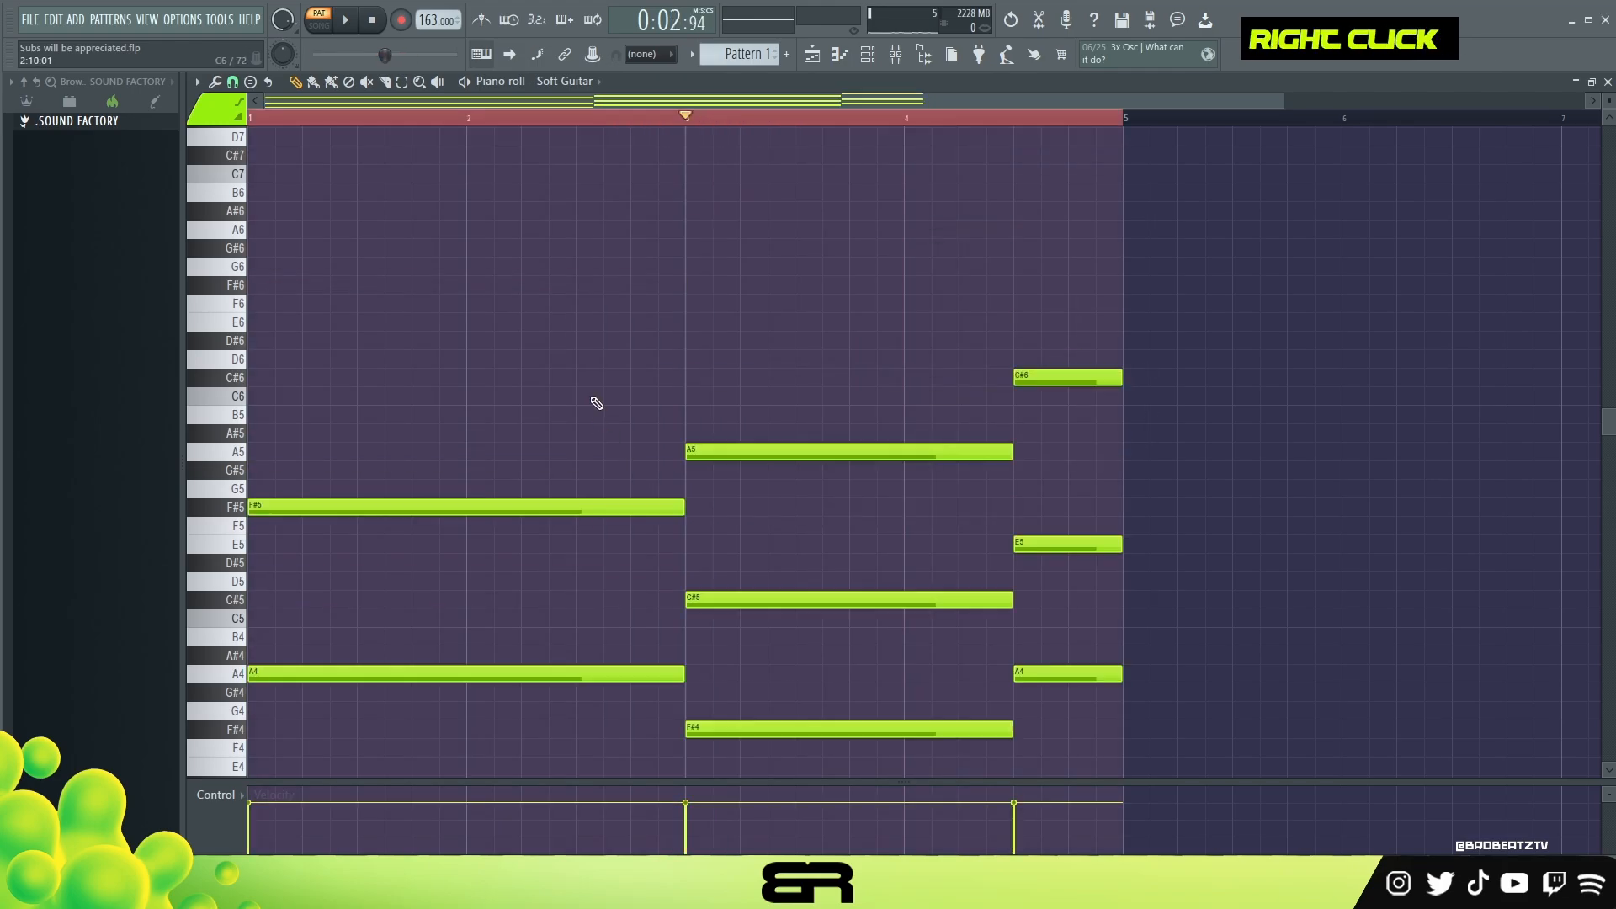
scroll(598, 376, "down", 1)
key("space")
key("space")
key("space")
scroll(678, 270, "down", 2)
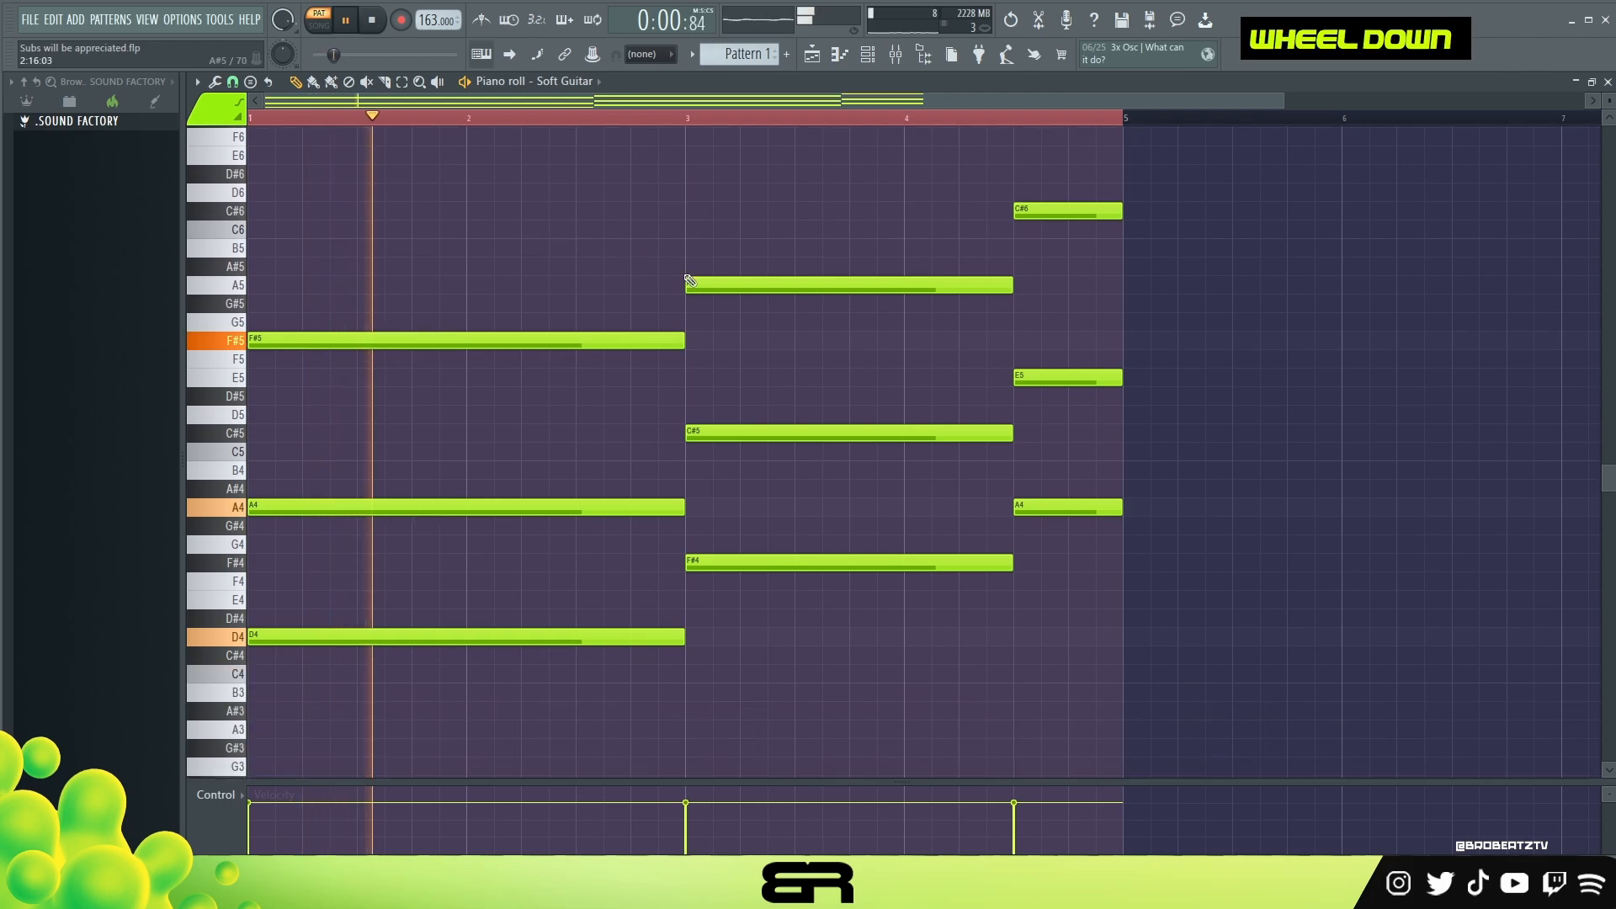
scroll(692, 264, "up", 2)
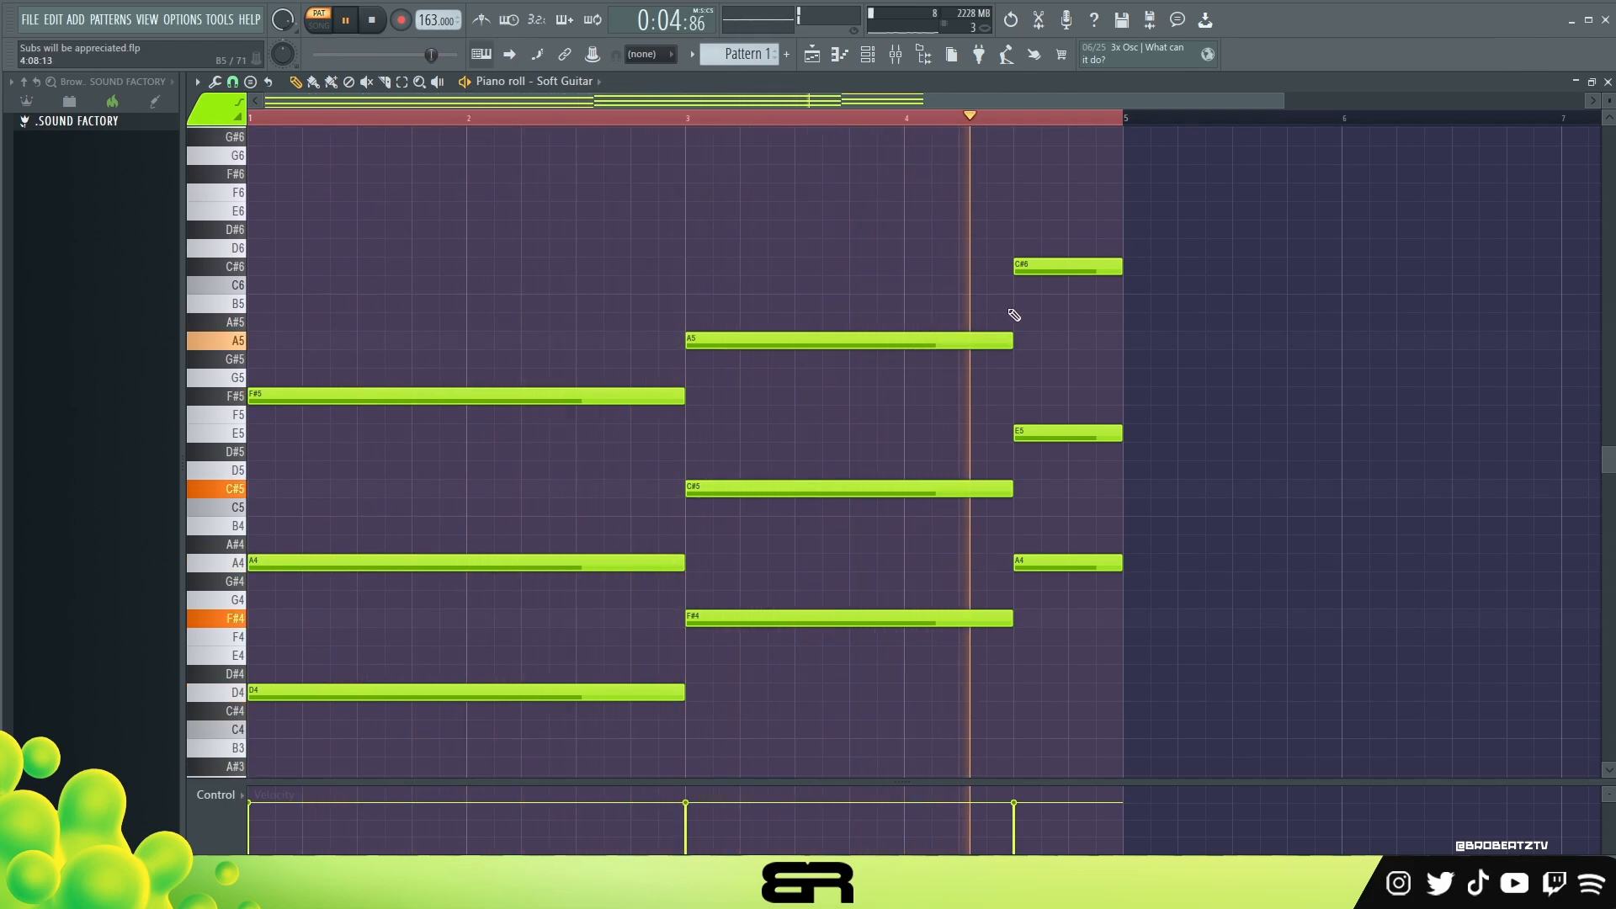
key("space")
Step: Duplicate the progression to bar 5, then delete the first copy's closing chord and extend its second chord to fill bars 3 and 4
key("ctrl+a")
left_click_drag(314, 396, 1162, 400)
right_click(1062, 266)
left_click_drag(1048, 648, 972, 235)
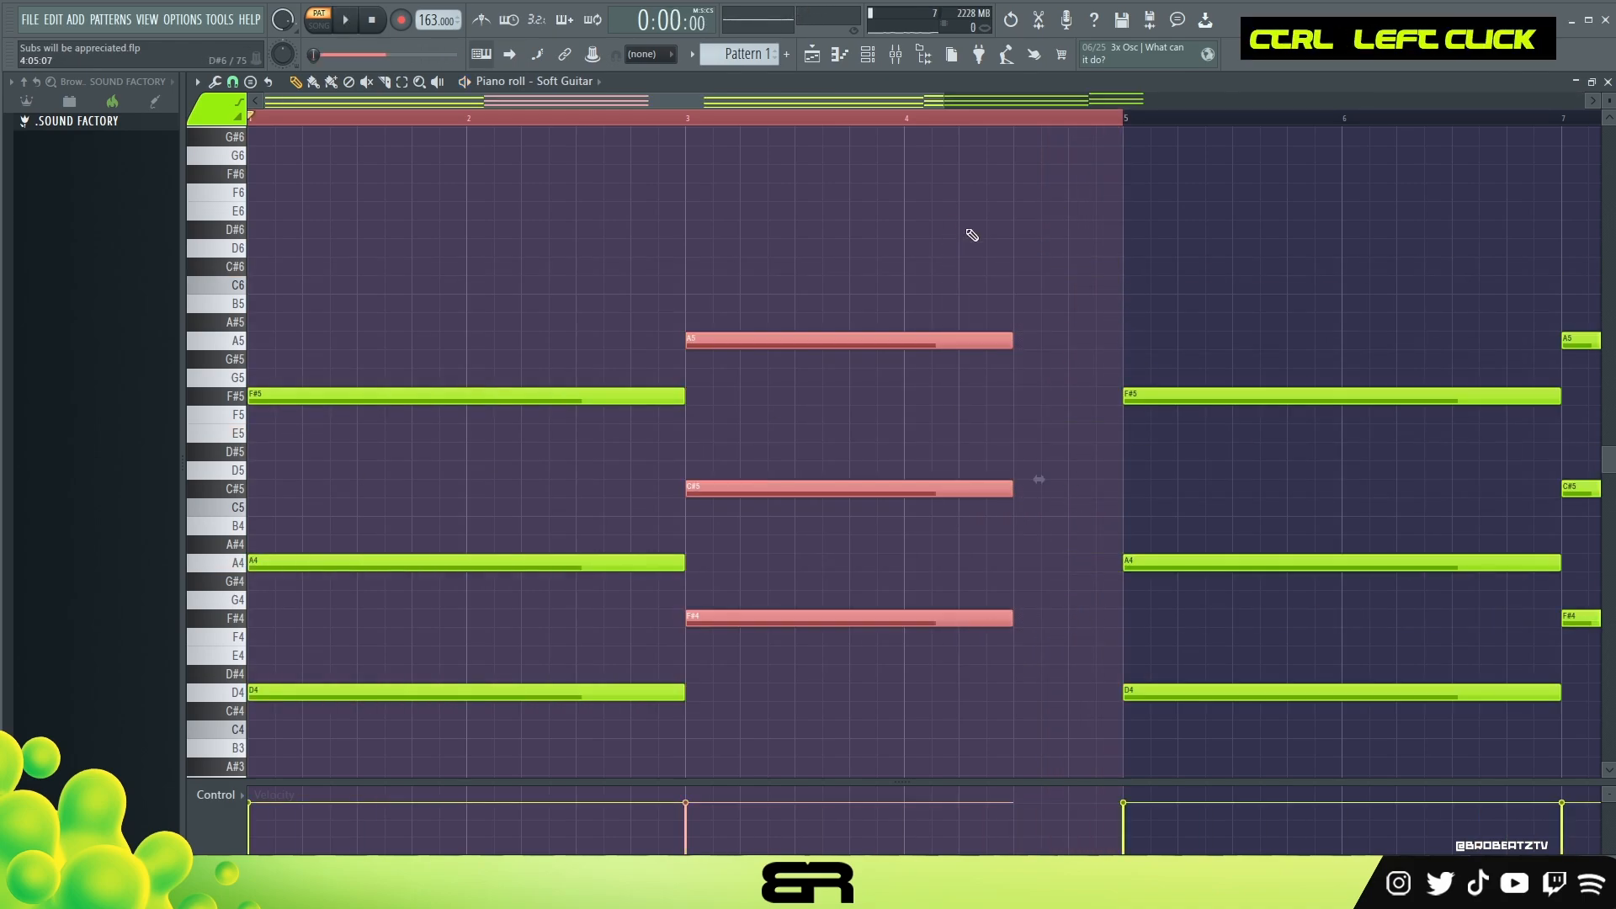
left_click_drag(1022, 345, 1125, 349)
right_click(1043, 261)
right_click(1010, 361, "ctrl")
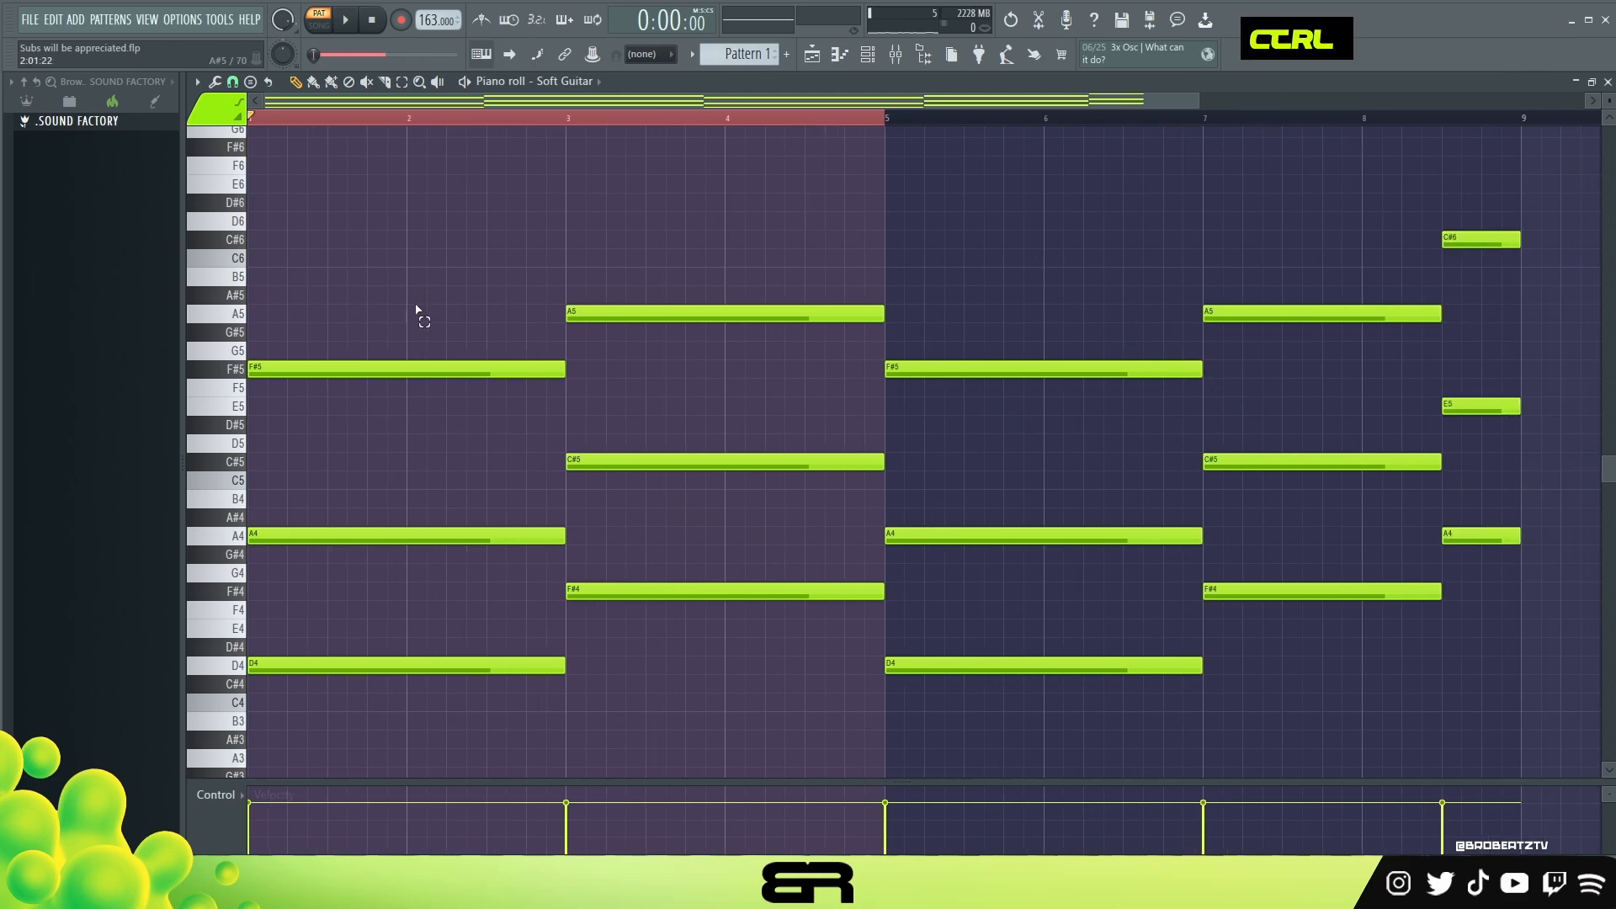
Step: Copy the eight-bar chord progression so it fills both bars 1 to 8 and bars 9 to 16
left_click_drag(419, 314, 539, 547)
right_click(685, 563)
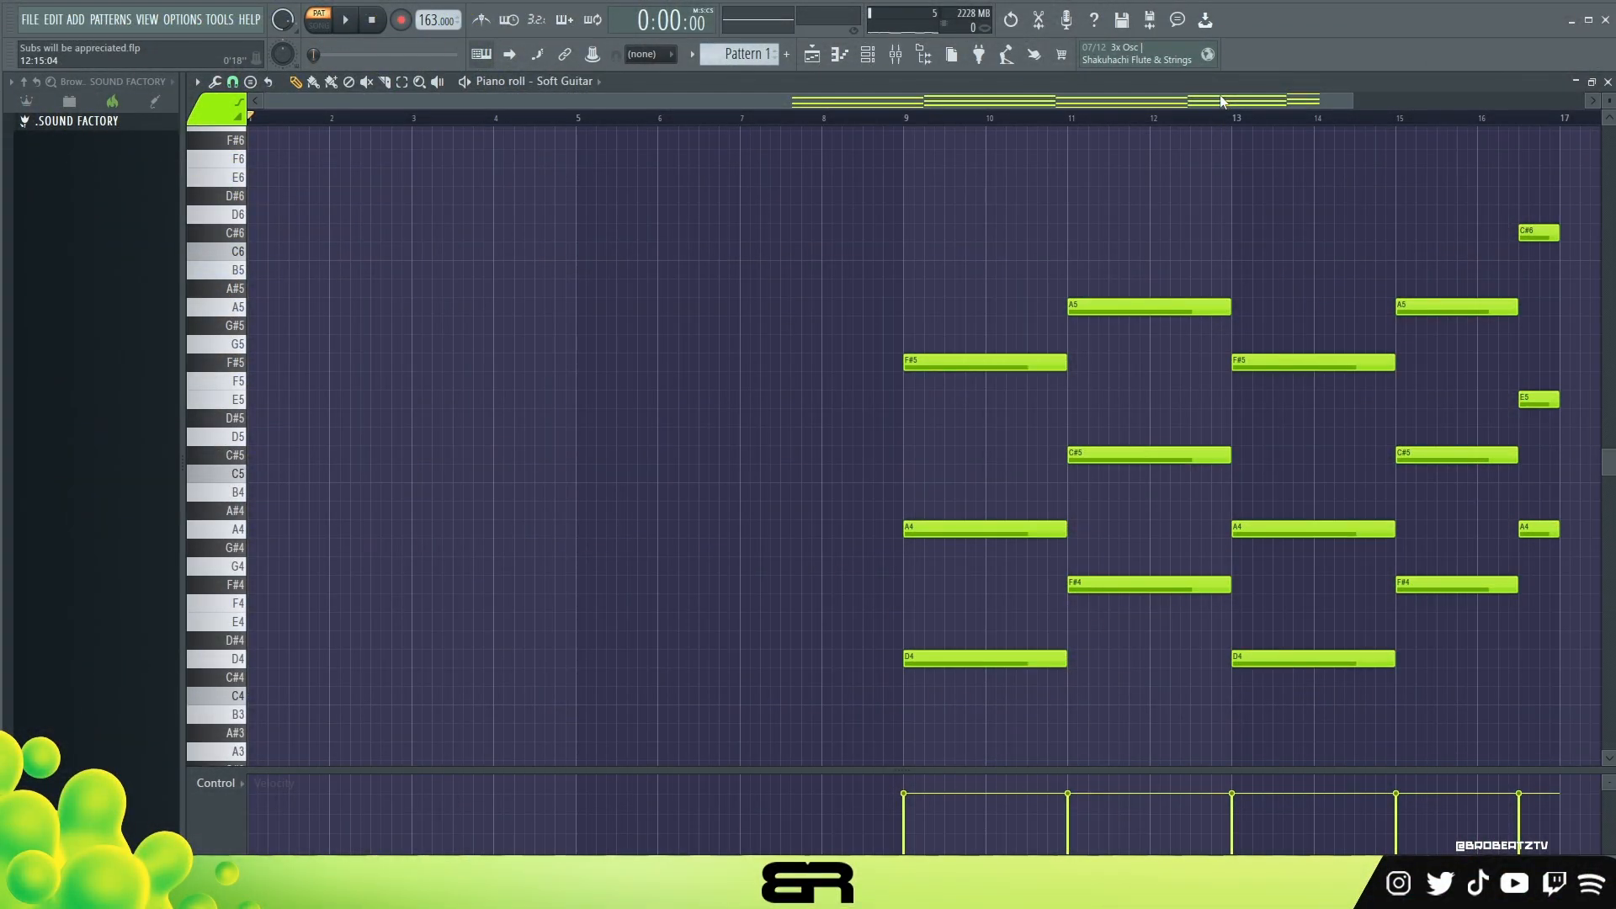
key("ctrl+a")
left_click_drag(964, 362, 310, 371)
right_click(1415, 250)
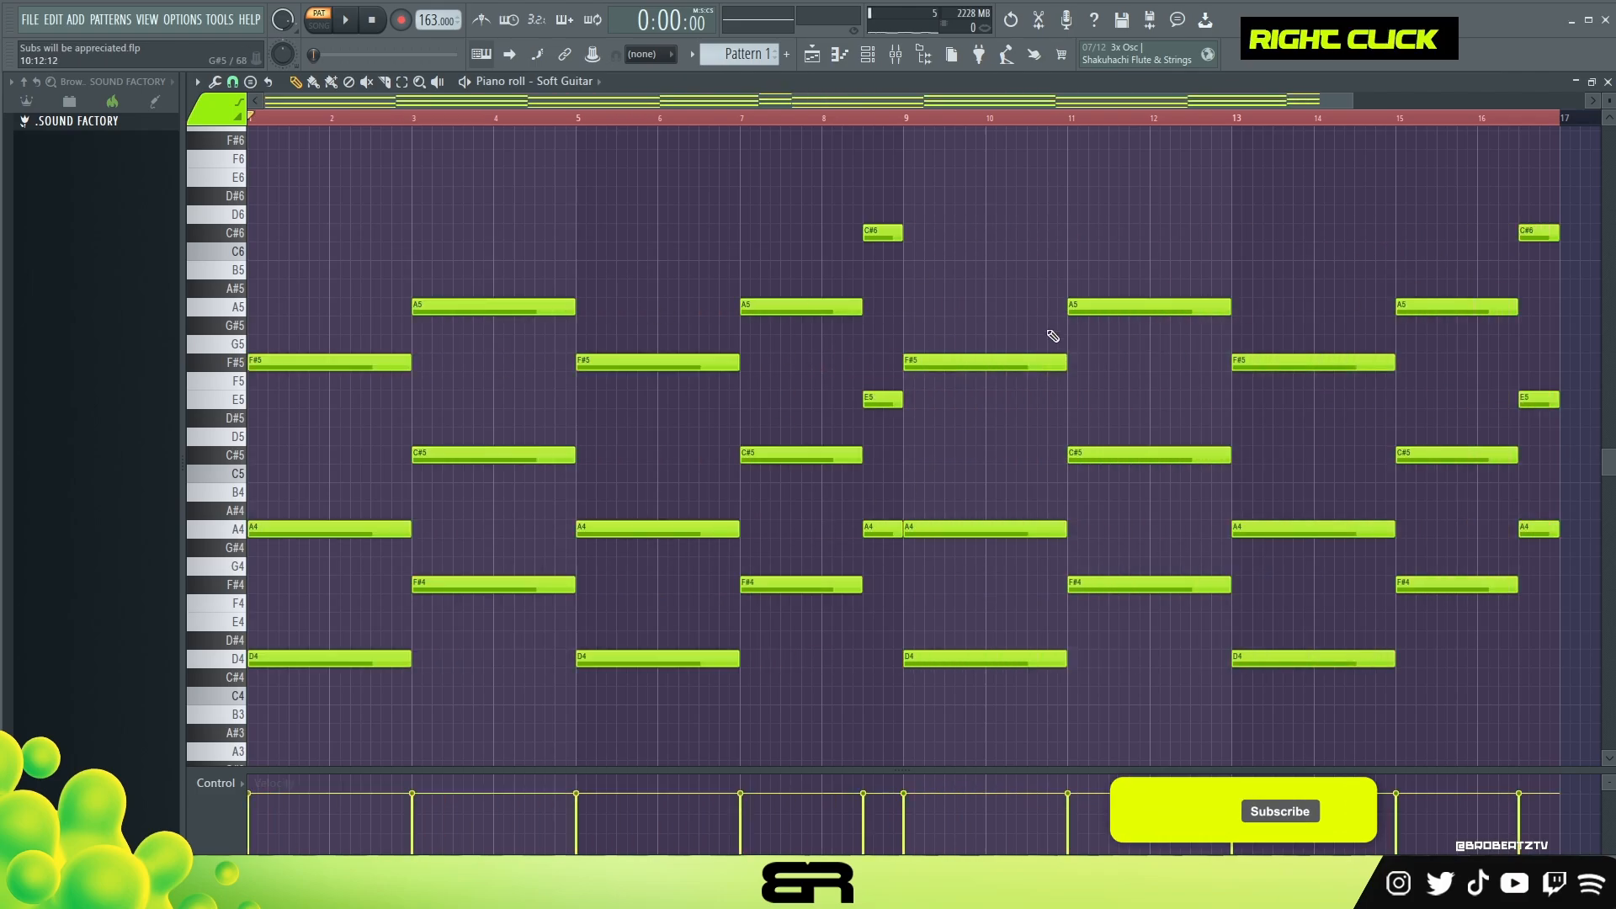
Step: Delete both chords in bars 1 to 4
double_click(901, 119)
right_click(493, 306)
right_click(493, 455)
right_click(494, 584)
right_click(329, 658)
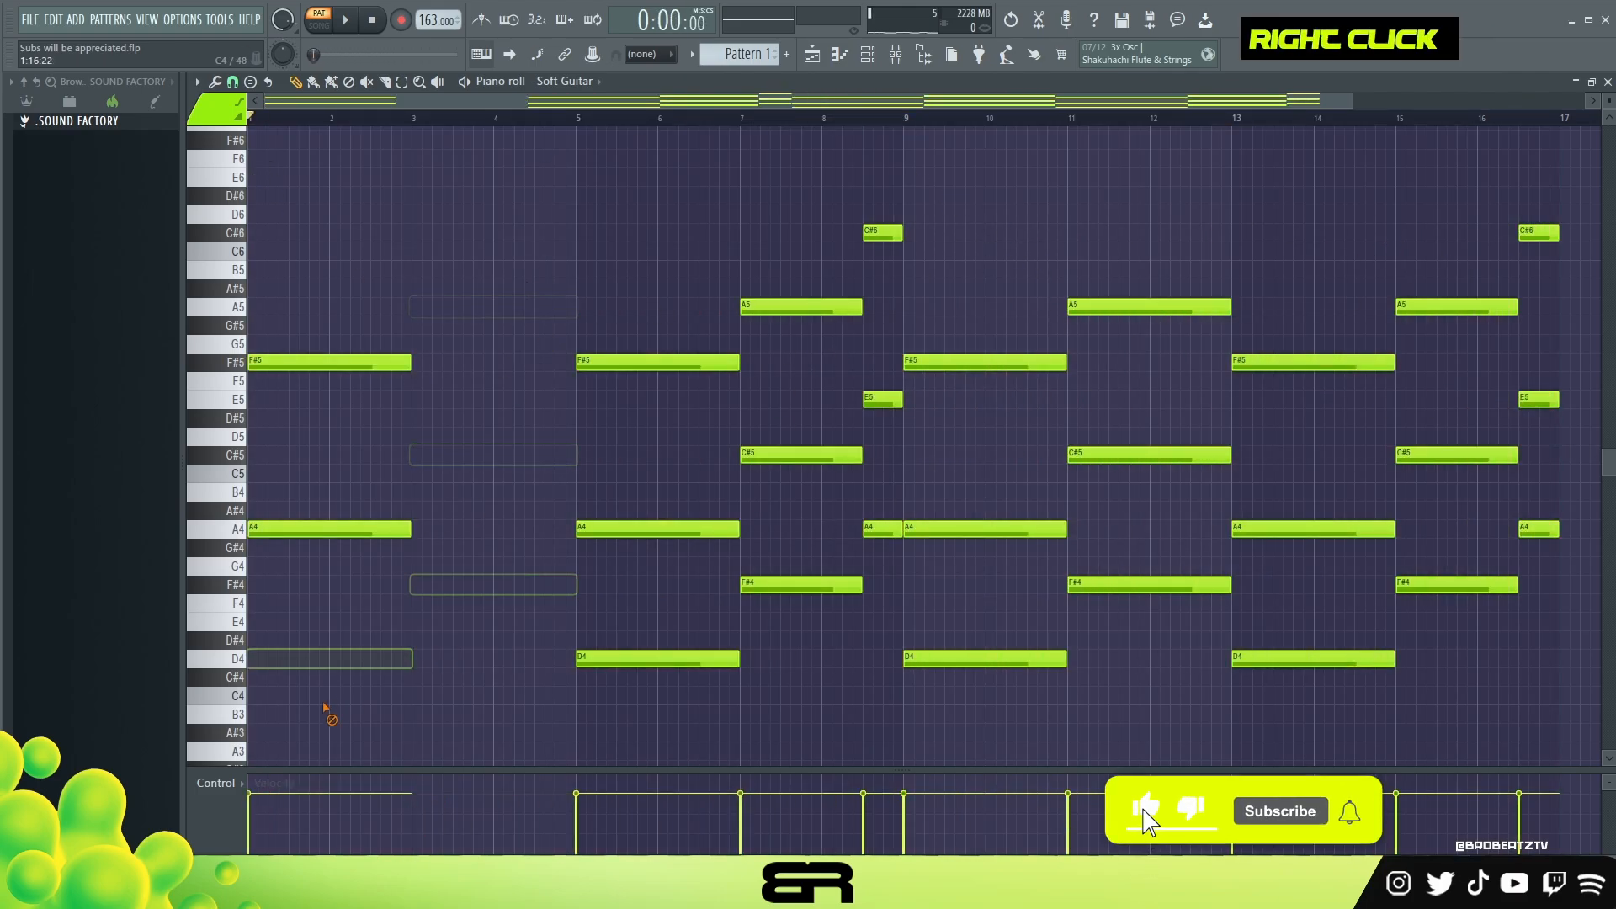
right_click(354, 529)
right_click(368, 362)
Step: Copy the three chords of bars 5 to 8 into bars 1 to 4
left_click_drag(624, 150, 899, 720)
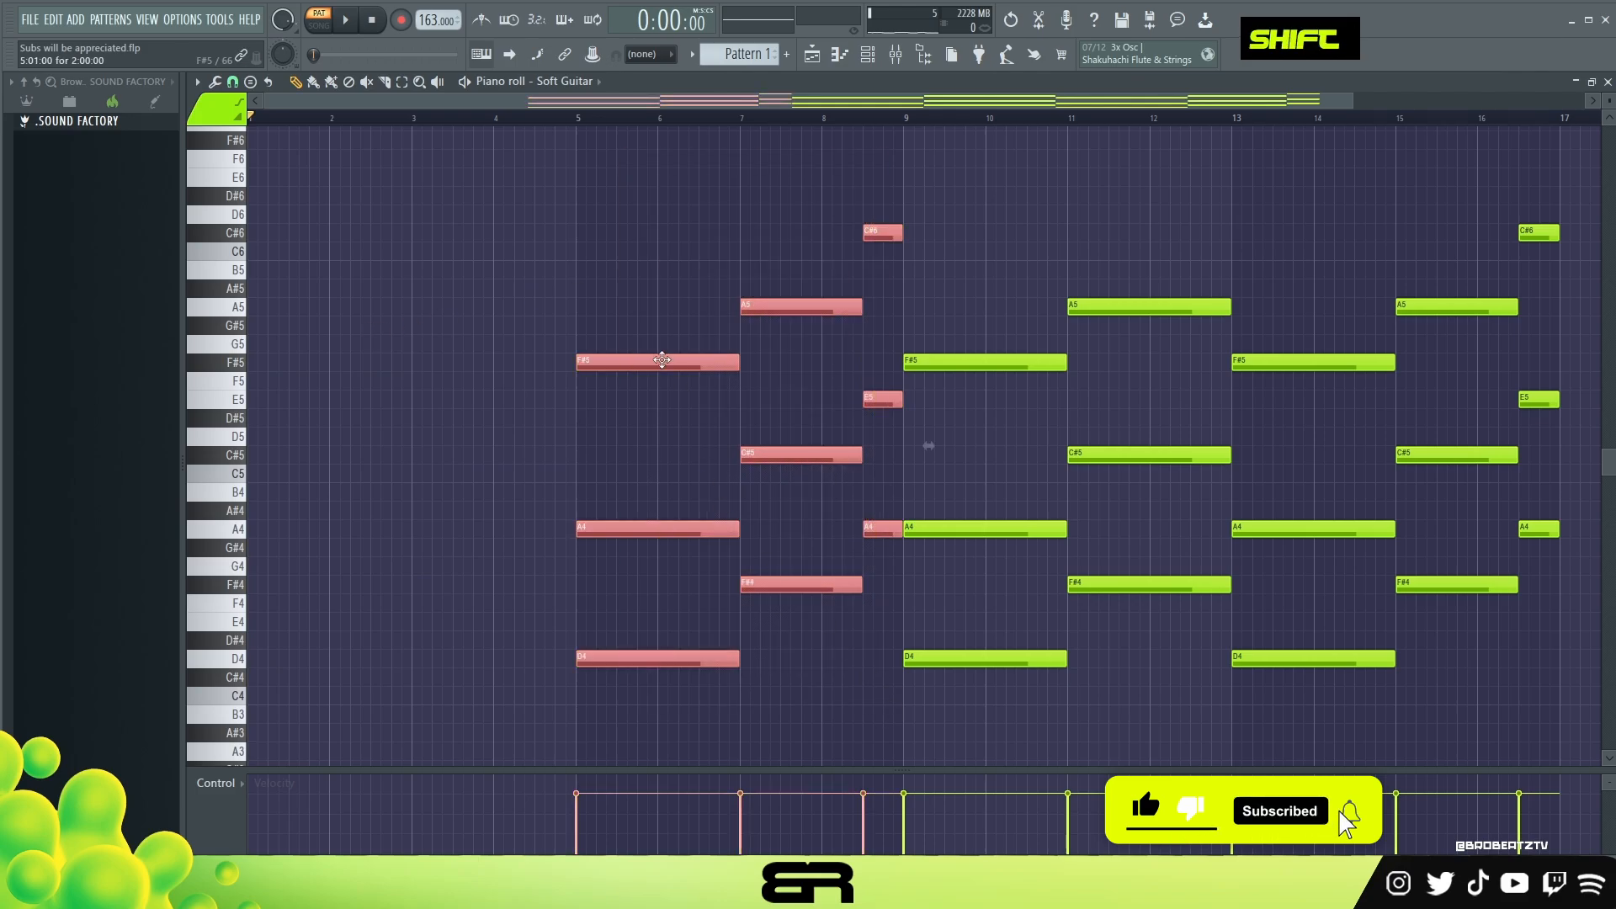
left_click_drag(663, 360, 334, 360)
right_click(480, 193)
Step: Start the first chord's A4 note halfway through bar 1 and trim its F#5 note to end just before it
scroll(431, 126, "up", 6)
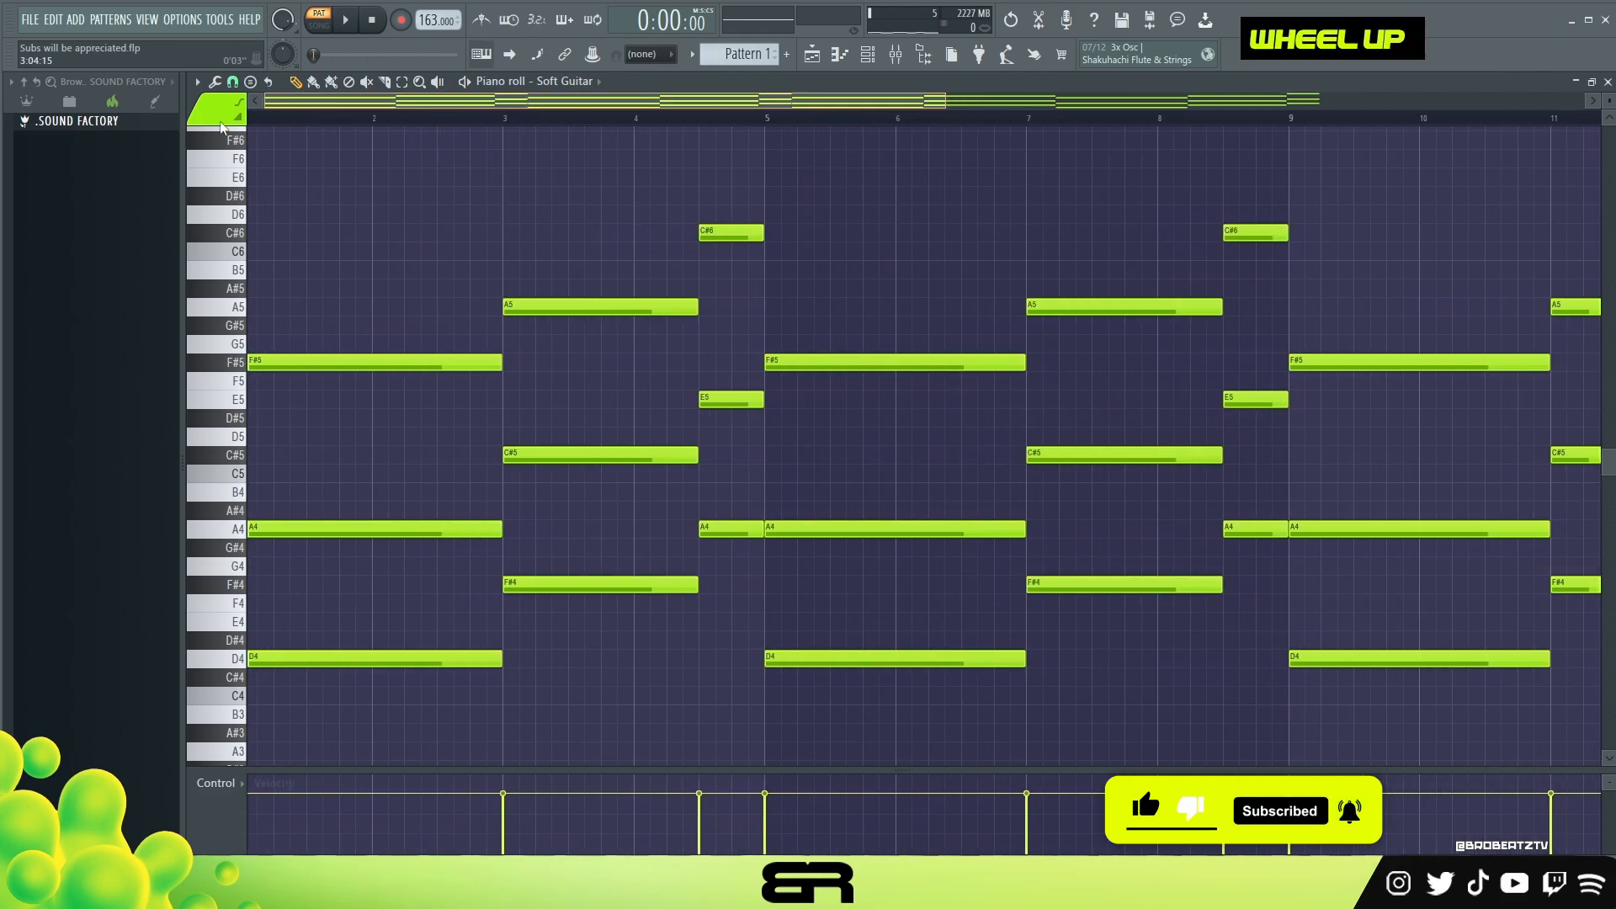
right_click(422, 289)
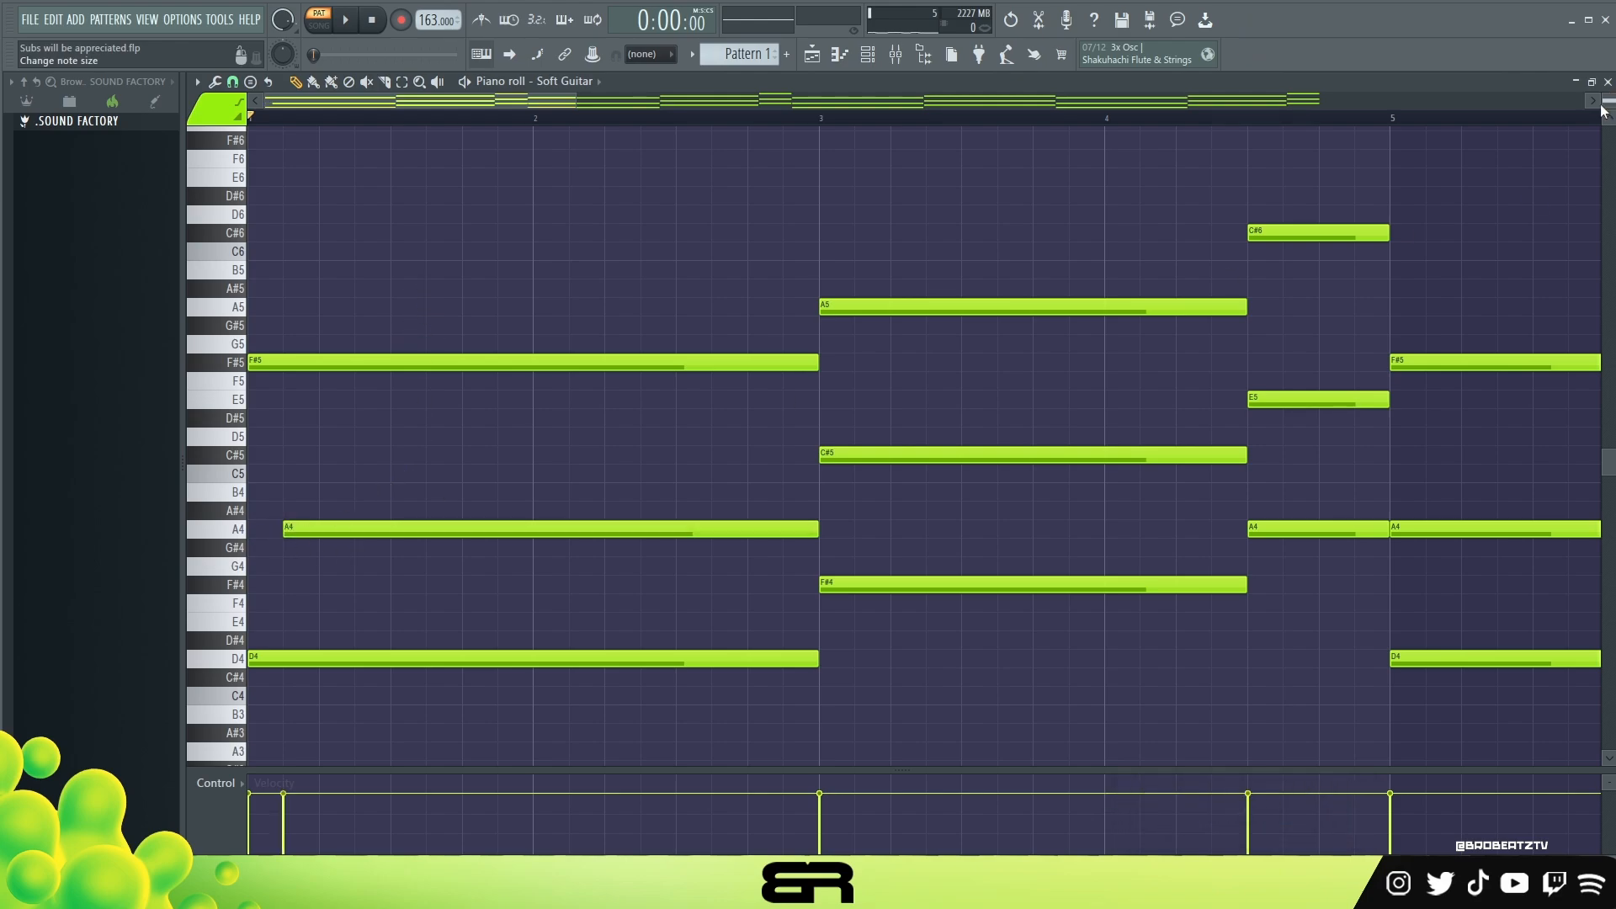
left_click_drag(286, 530, 392, 534)
key("space")
key("space")
left_click_drag(815, 362, 362, 418)
key("space")
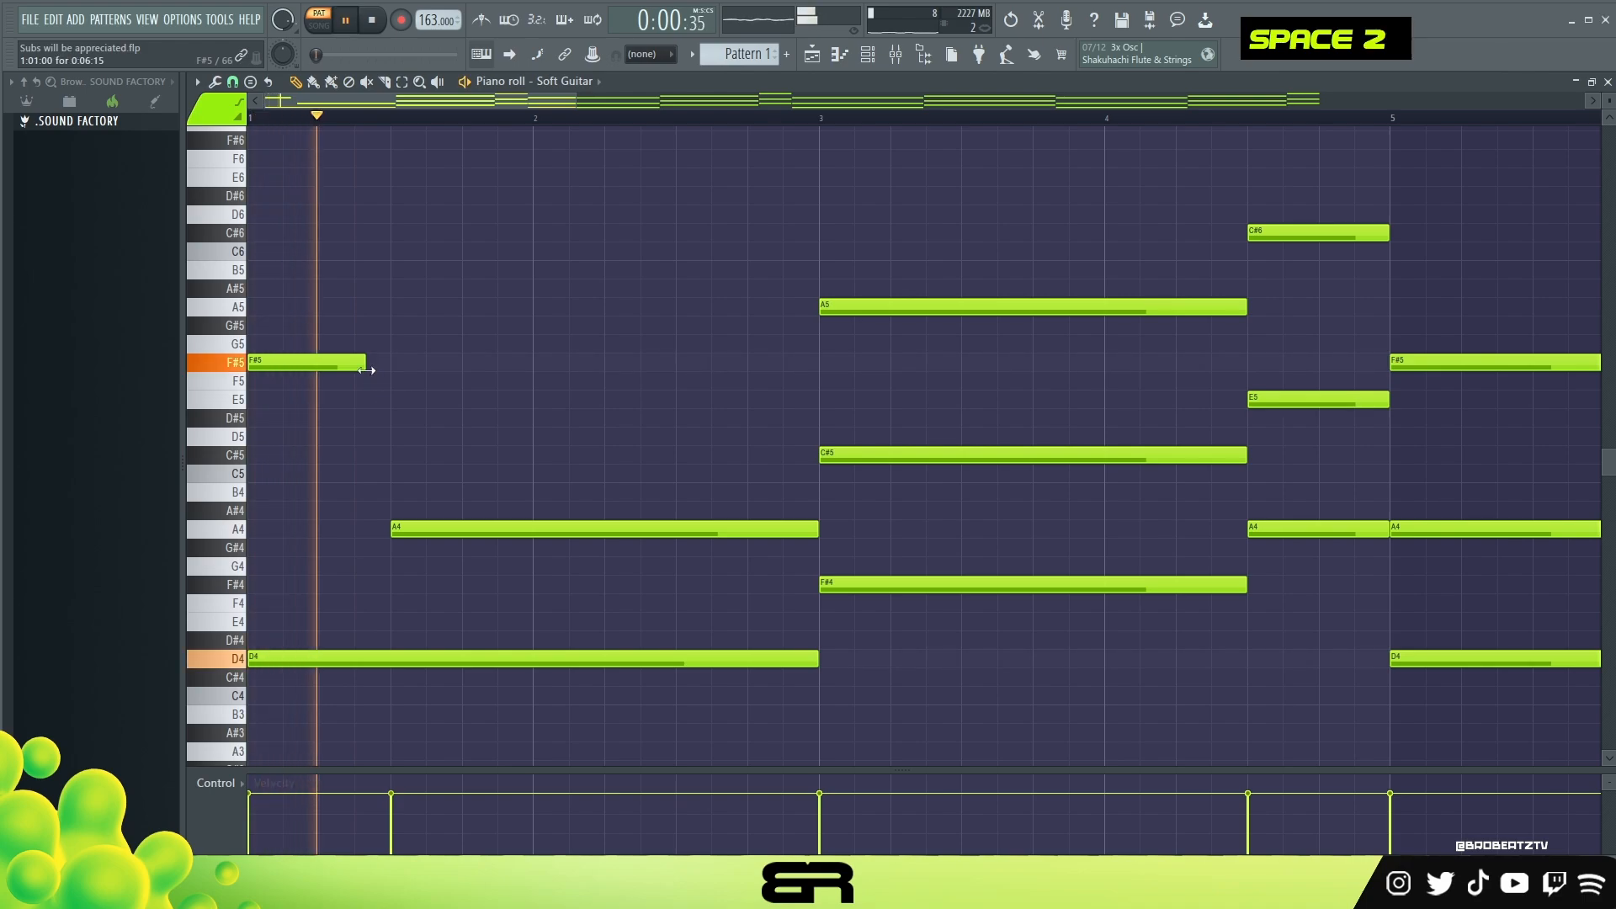
key("space")
left_click_drag(365, 363, 373, 367)
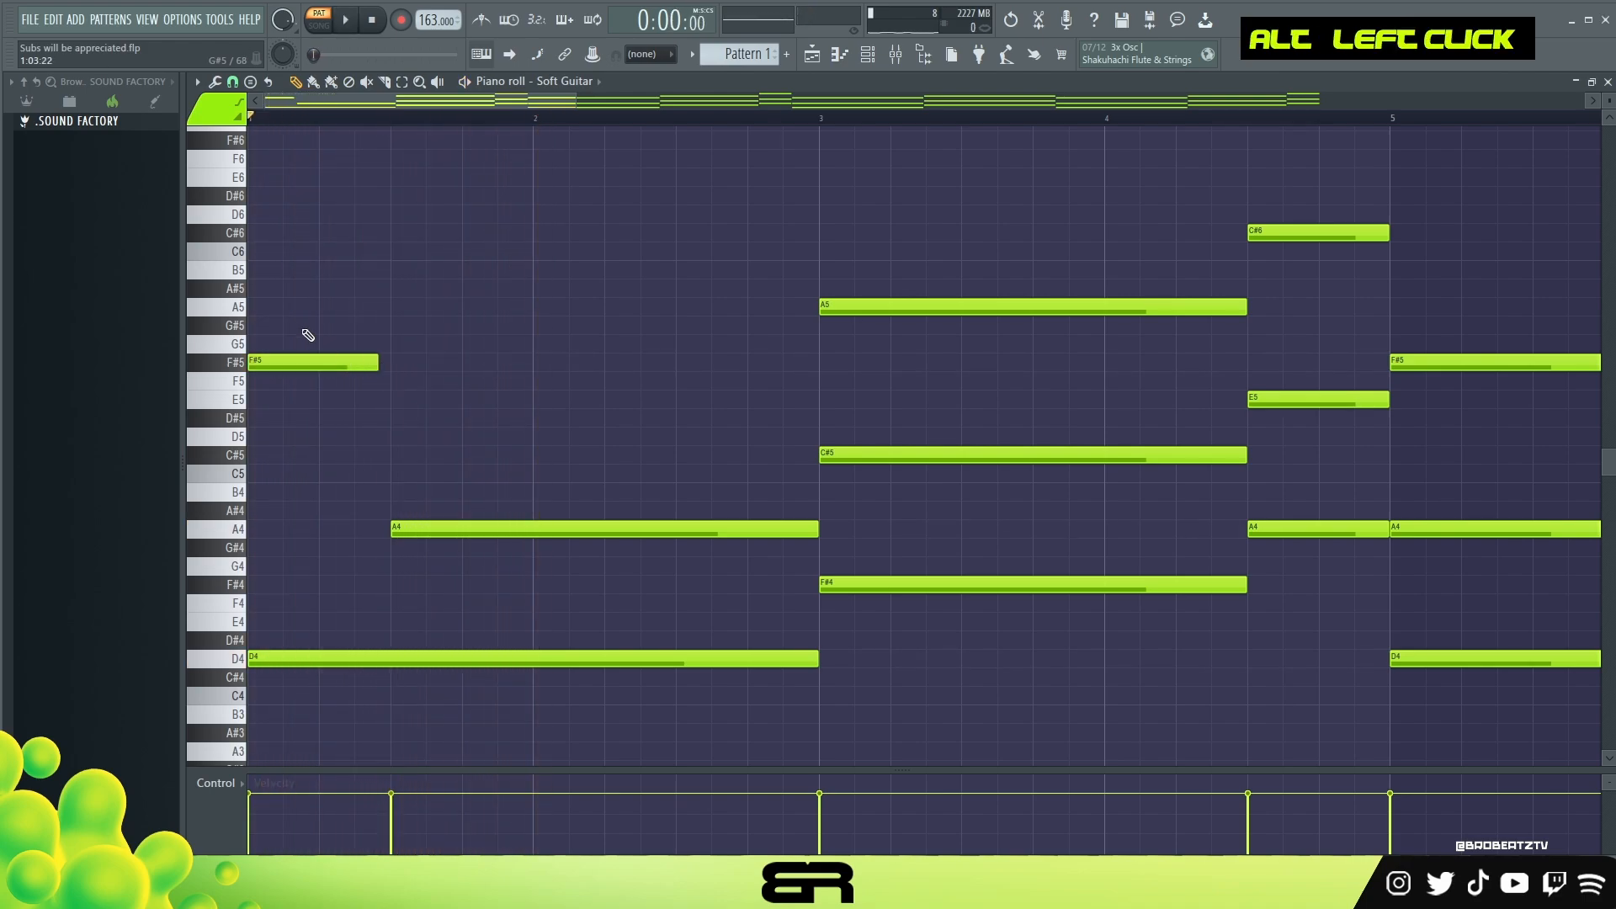
Step: Add C#5 and E5 notes at step 13 of bar 1, each about ten steps long
right_click(437, 388)
left_click(433, 529, "ctrl")
left_click_drag(433, 529, 505, 458)
left_click_drag(471, 365, 504, 397)
scroll(505, 396, "down", 2)
right_click(511, 347)
left_click_drag(660, 316, 782, 523)
left_click_drag(764, 367, 799, 455)
left_click_drag(887, 395, 641, 397)
right_click(569, 362)
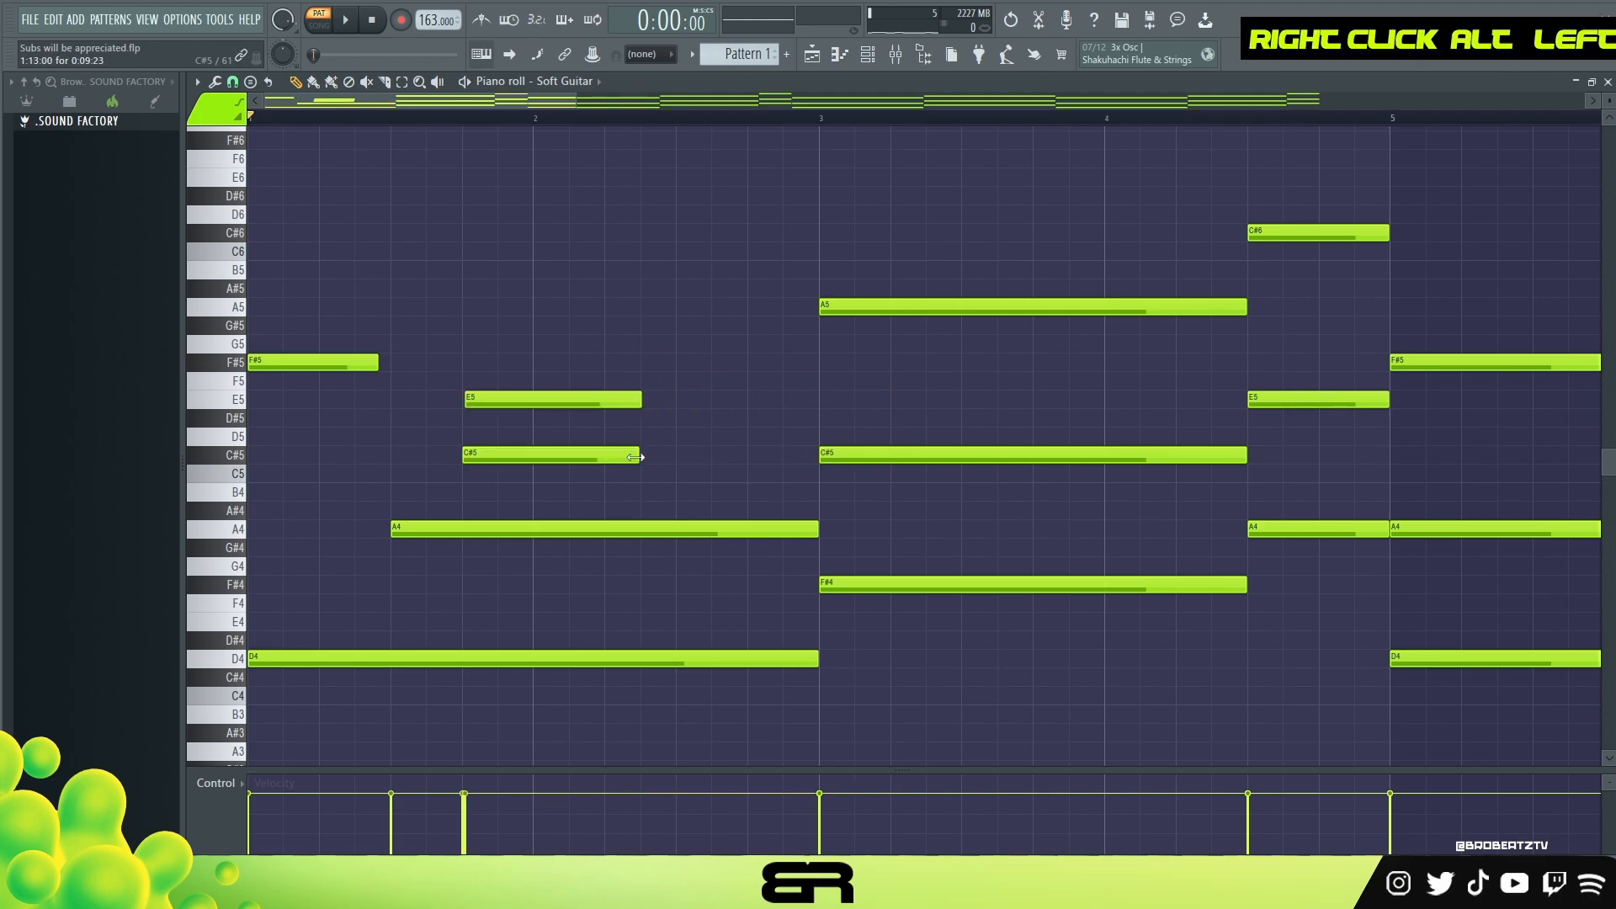
Step: Trim the A4 note to end at bar 2, shorten the C#5 note, and add a B4 note at step 5 of bar 2
left_click_drag(813, 529, 532, 528)
left_click_drag(637, 458, 595, 459)
left_click(608, 492)
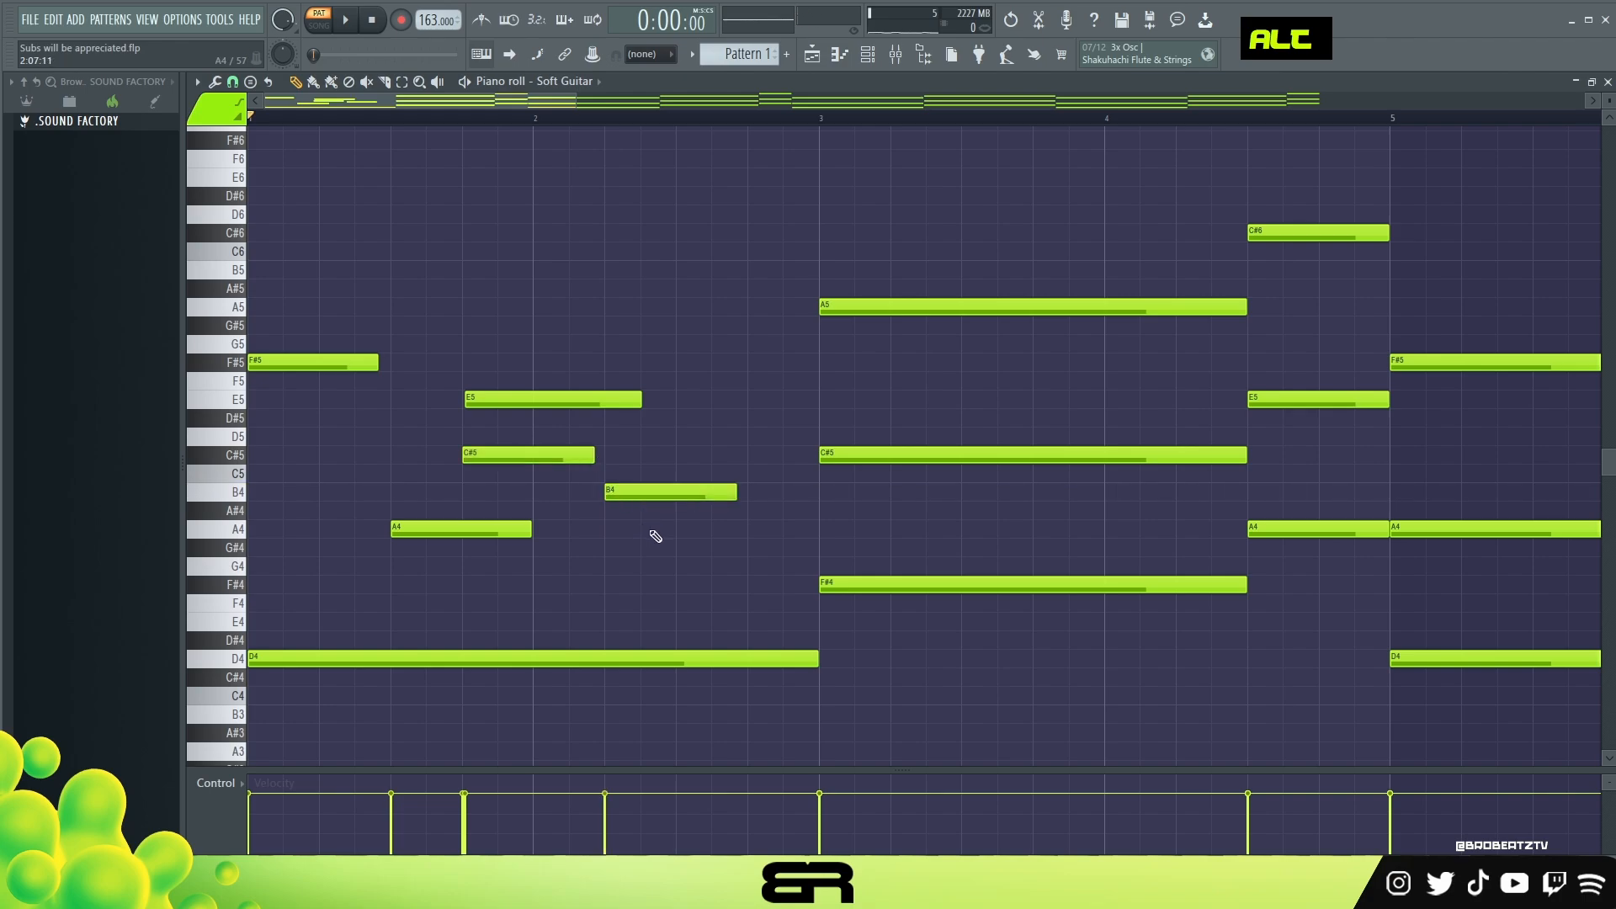
Step: Copy the A4 and C#5 melody notes into bar 2 at steps 7 and 11 and play back the result
left_click(438, 529, "ctrl")
left_click(505, 455, "ctrl+shift")
left_click_drag(437, 532, 688, 537)
key("space")
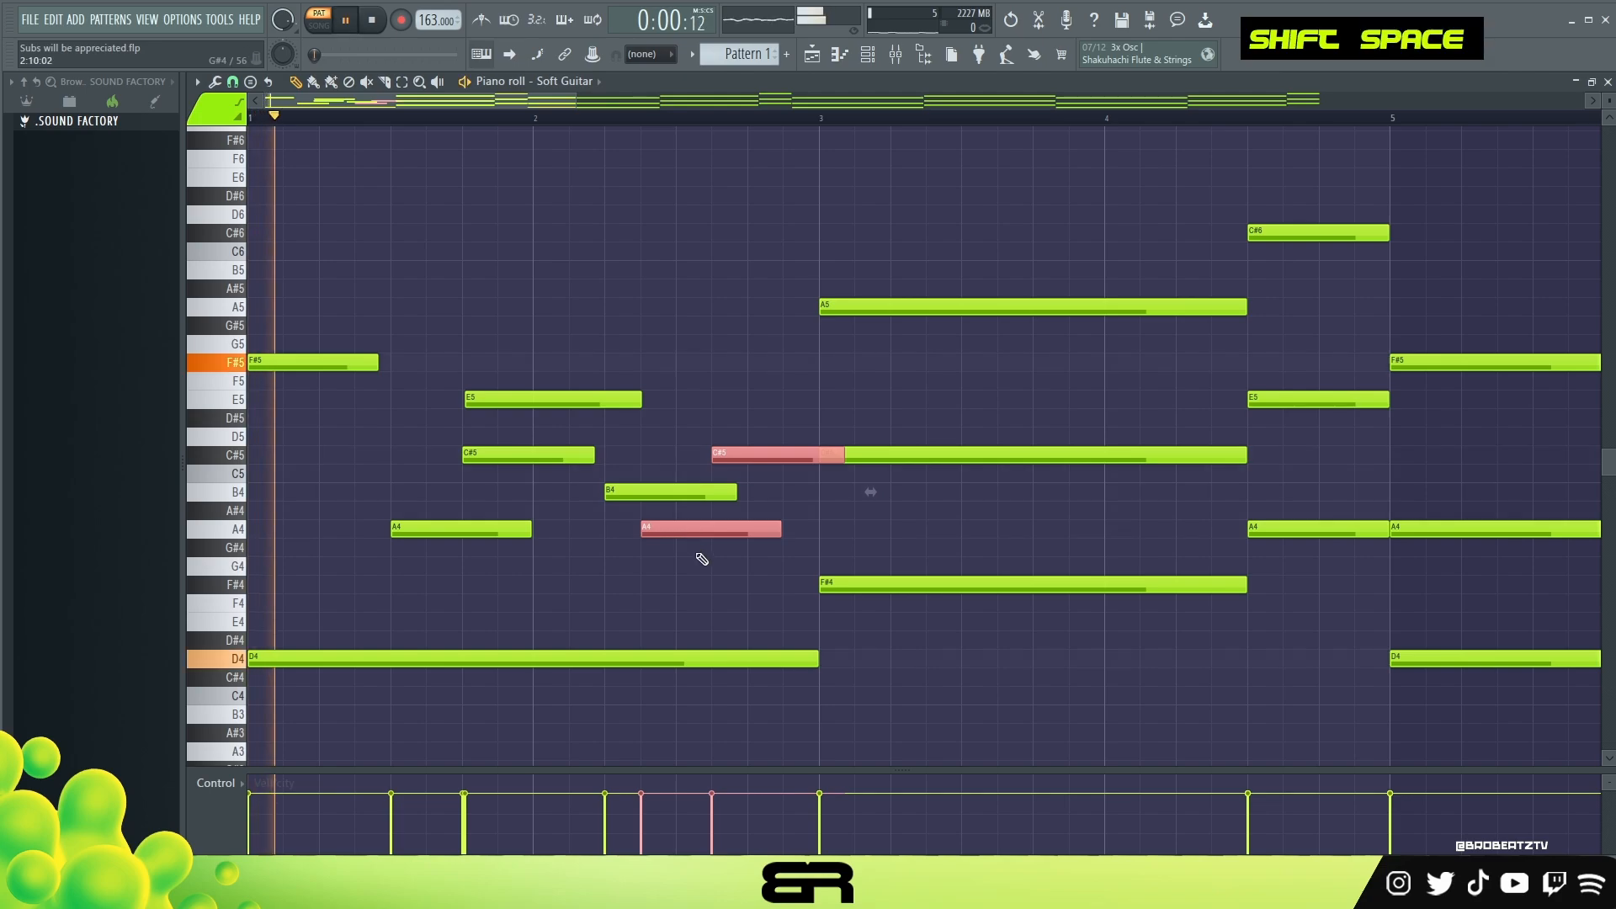
right_click(786, 494)
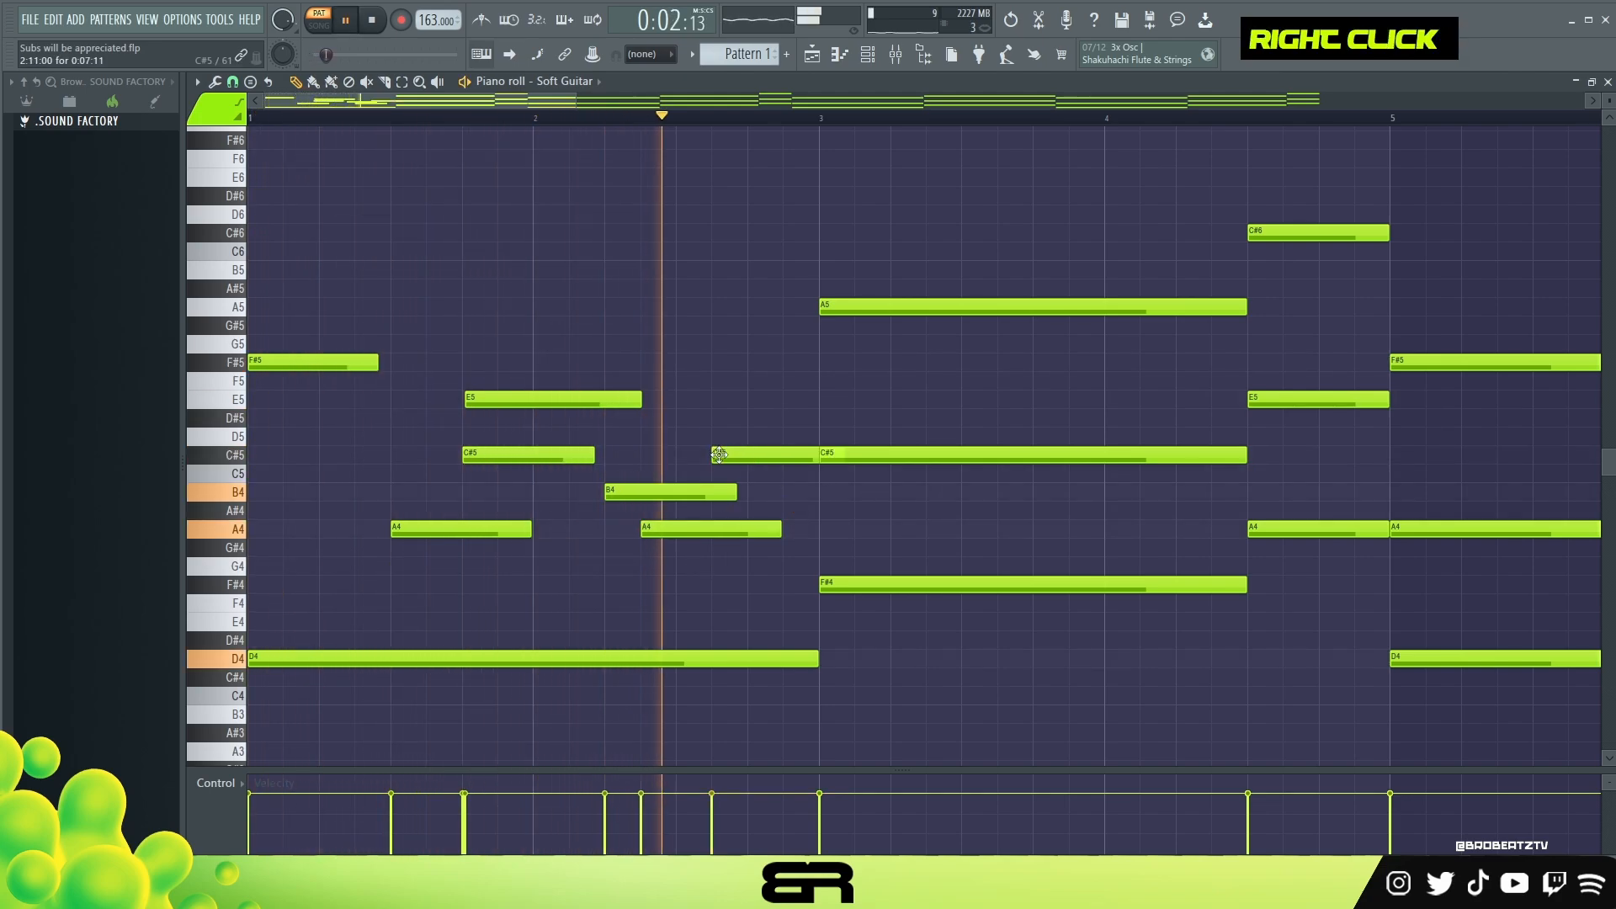
key("space")
Step: Move the copied C#5 to step 13 of bar 2 and set short B4 notes at about steps 5 and 11
left_click_drag(714, 455, 620, 510)
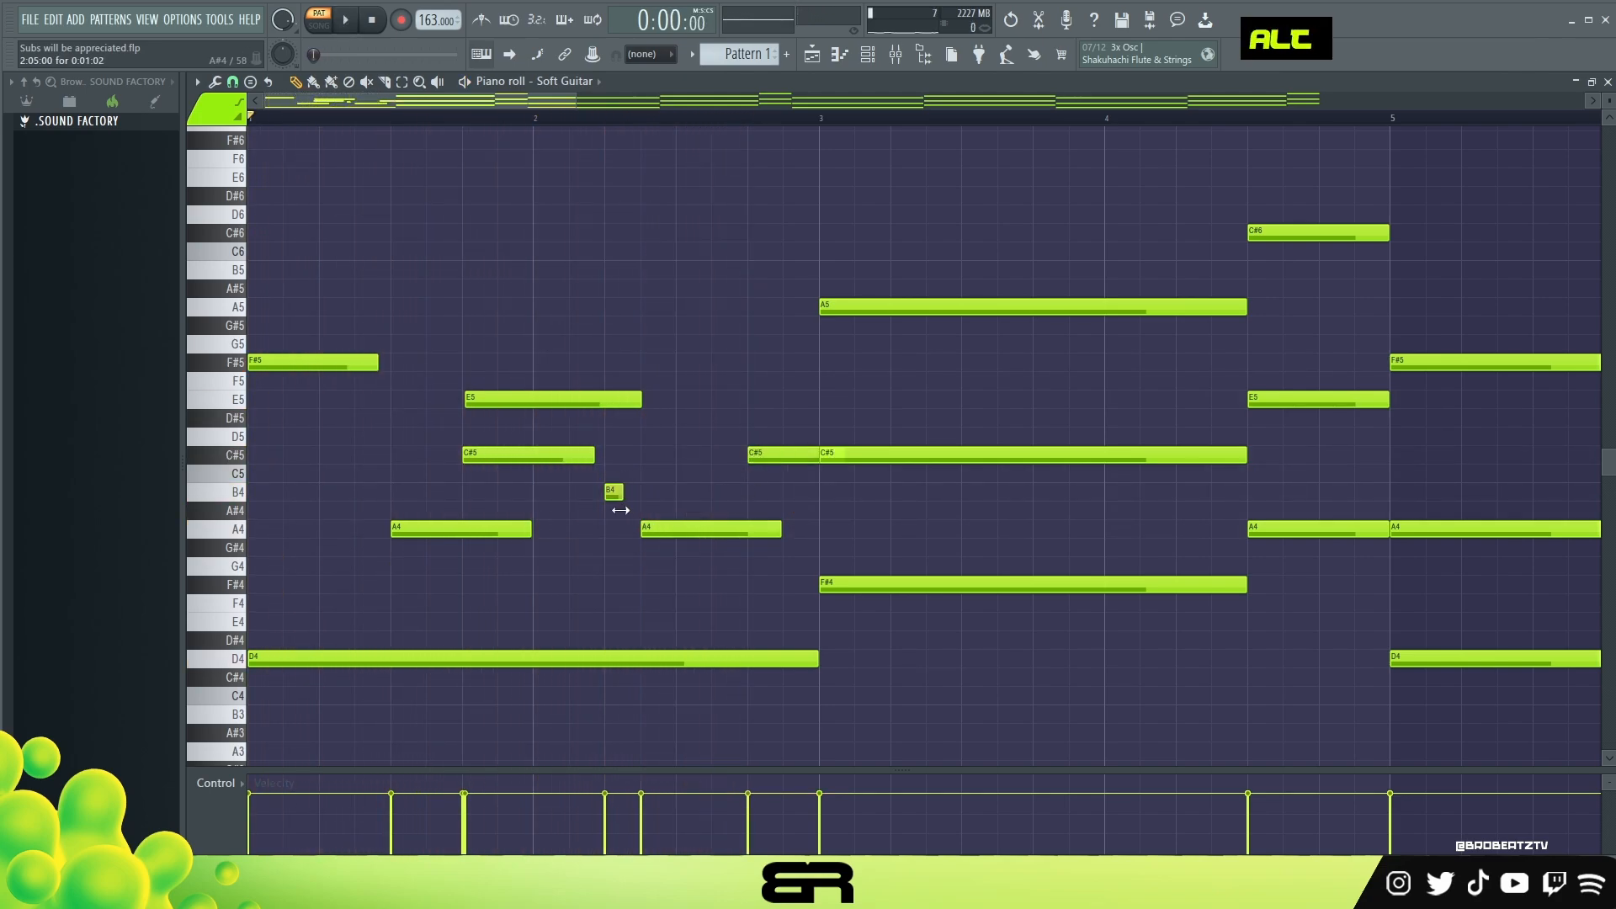
left_click(729, 495, "alt")
key("space")
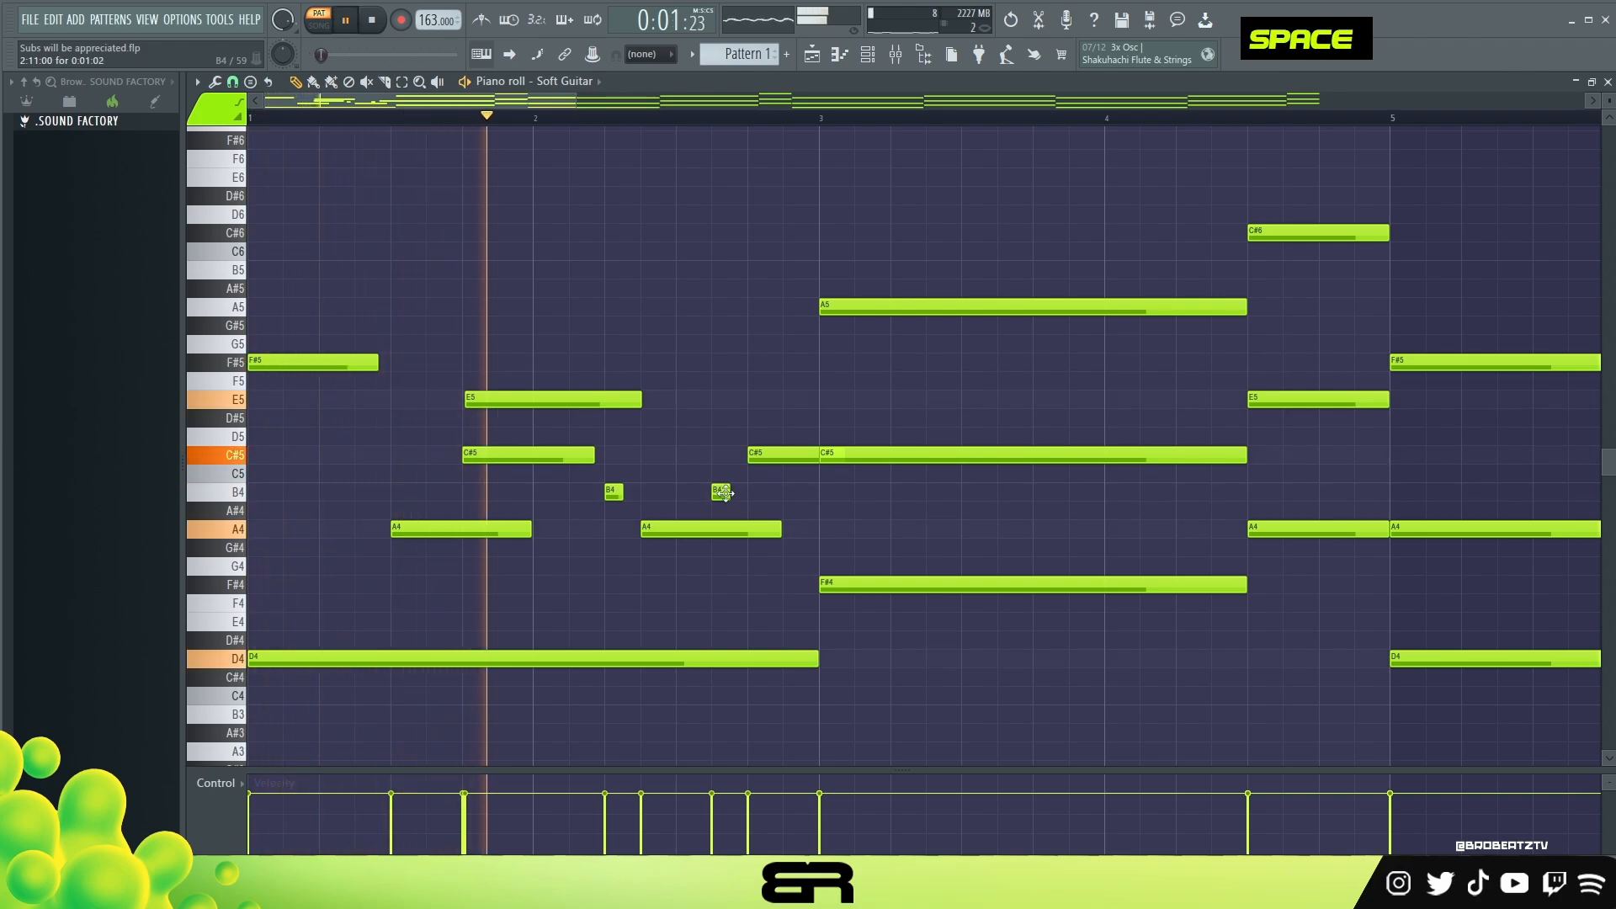
left_click_drag(730, 493, 763, 493)
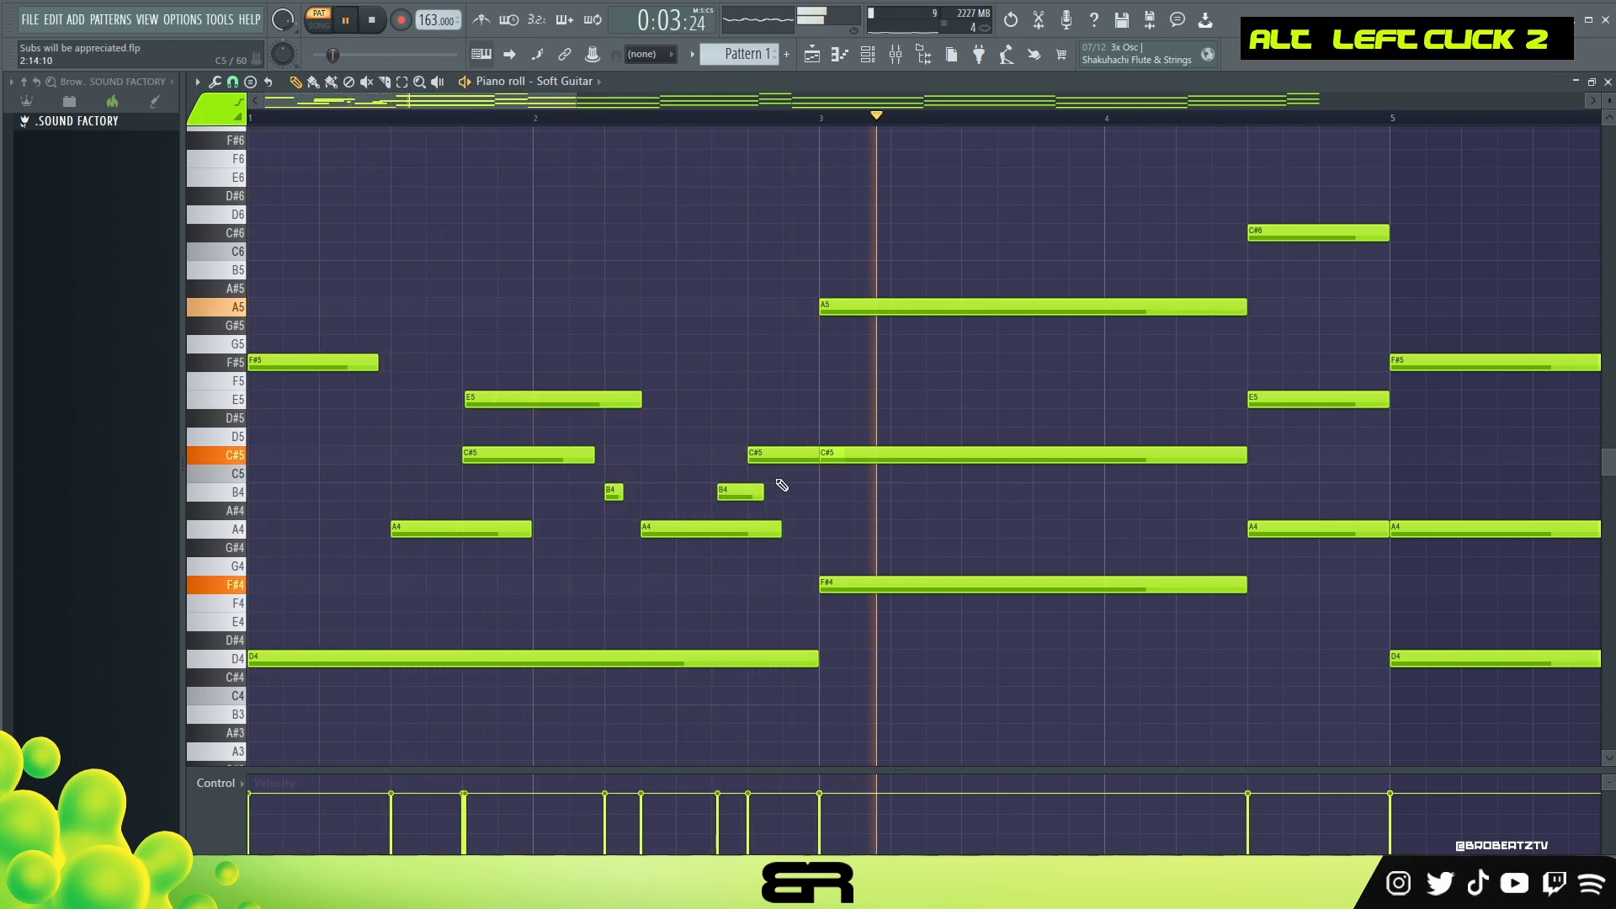
Step: Shorten the C#5 note at the end of bar 2 to stop just before bar 3, and trim the preceding A4 note to about five steps
key("space")
left_click(791, 455, "ctrl")
left_click_drag(846, 455, 812, 456)
left_click_drag(780, 530, 723, 538)
Step: Slightly lower the velocity of the two B4 notes in bar 2 and play back the melody
left_click(720, 493, "ctrl")
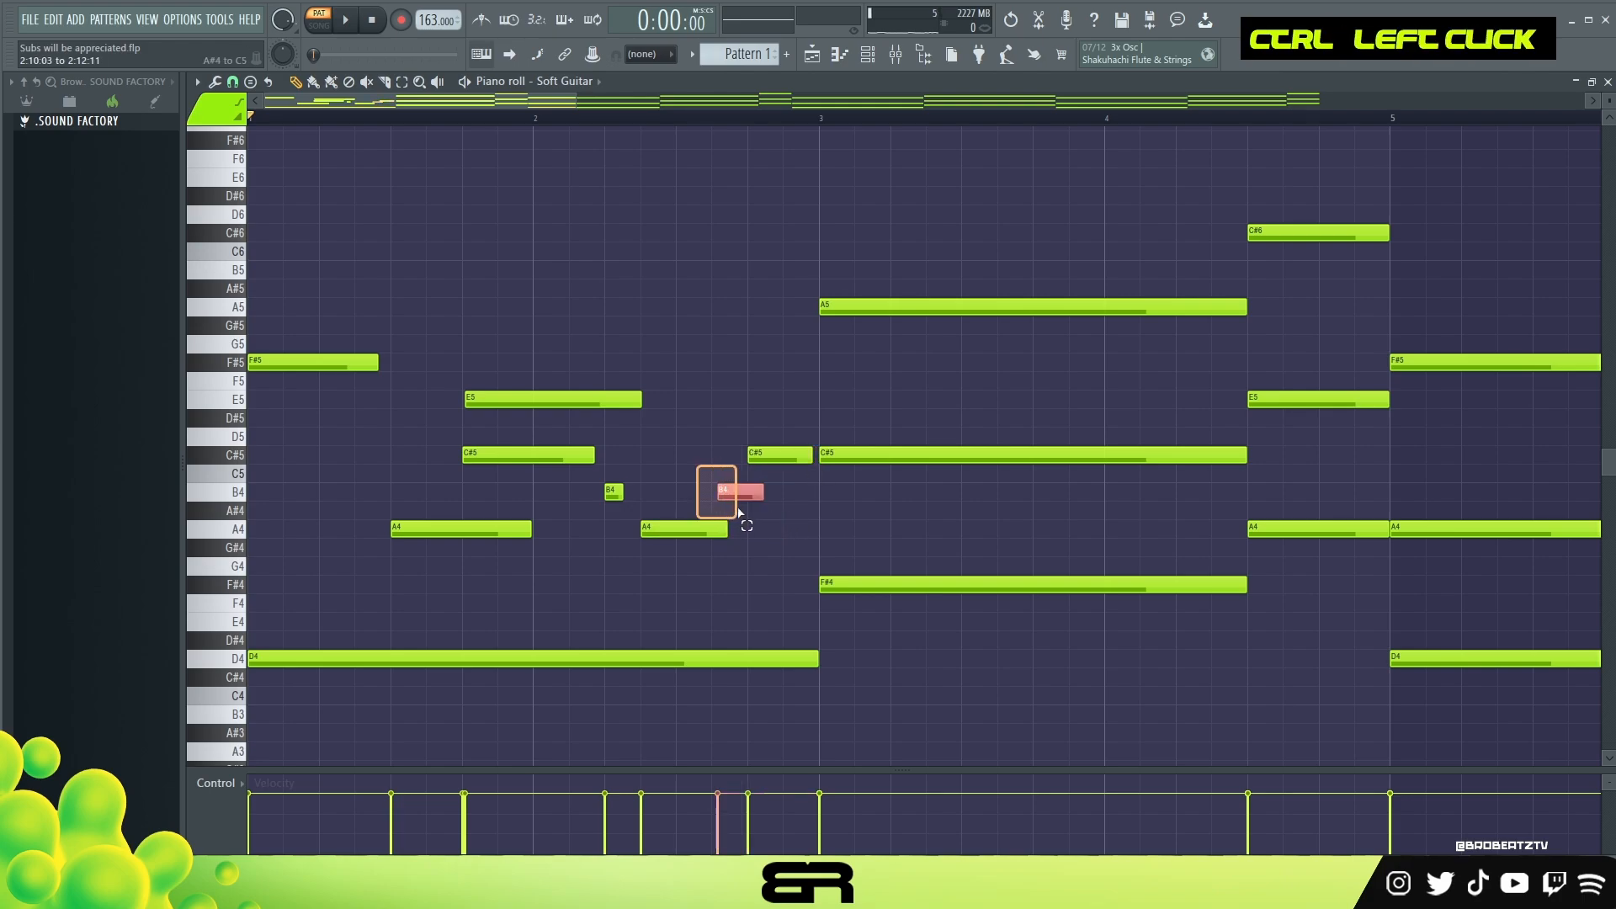
right_click(710, 393)
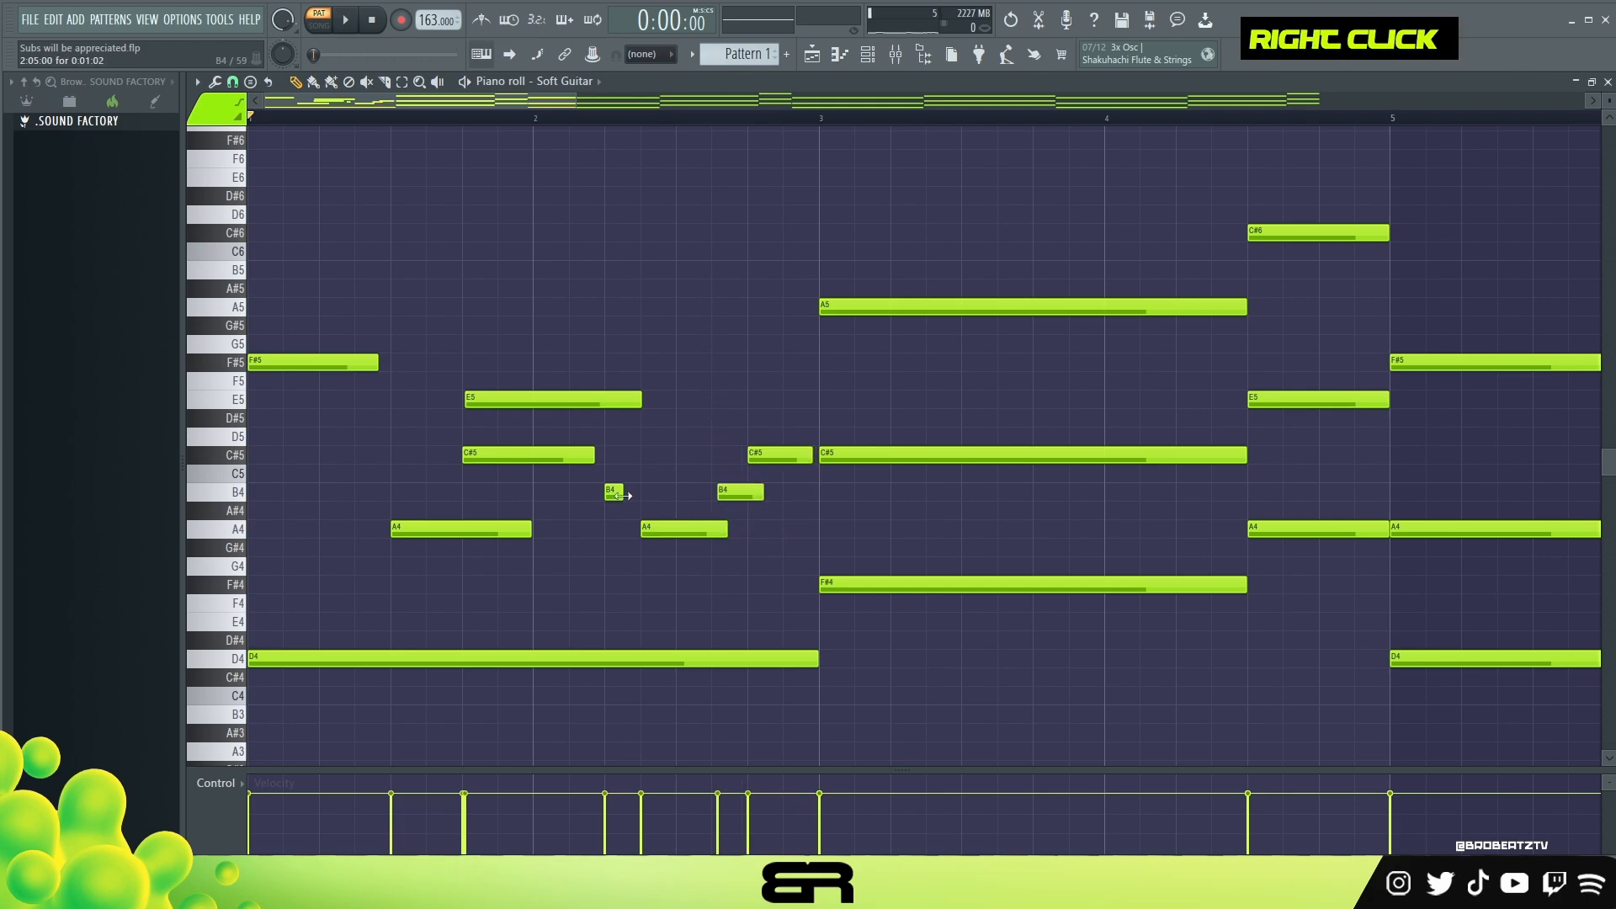
scroll(619, 494, "down", 1, "shift")
left_click_drag(602, 468, 628, 506, "ctrl")
left_click_drag(712, 473, 755, 514, "ctrl+shift")
scroll(754, 514, "down", 2, "alt")
right_click(759, 521)
key("space")
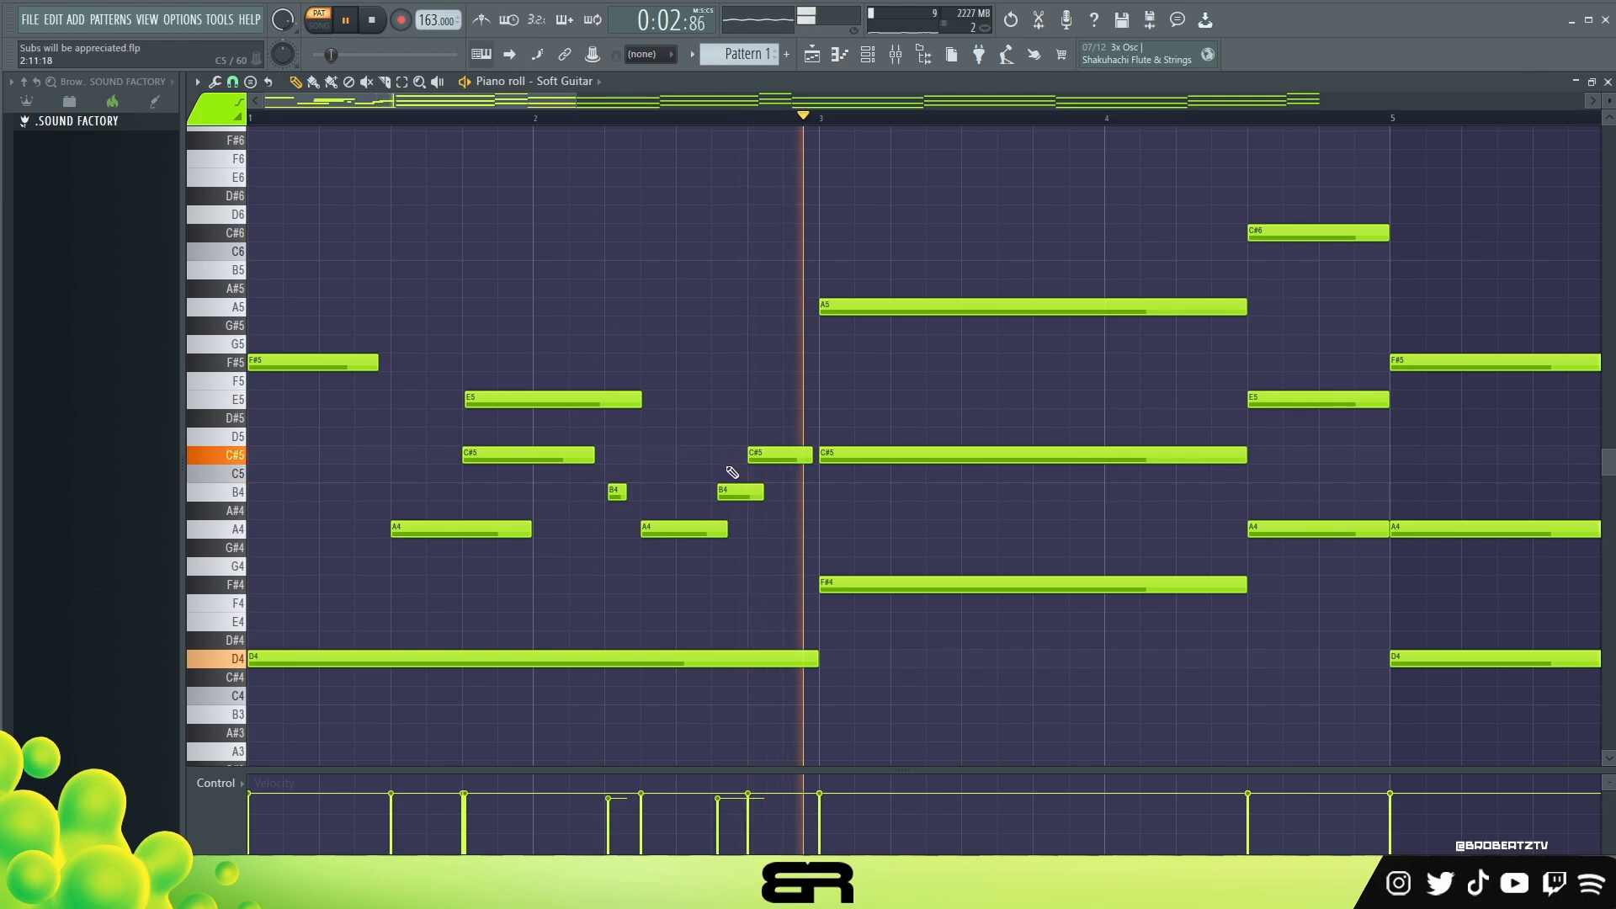
key("space")
Step: Trim the bar 3 C#5 note to start at step 11, and copy the A4 melody note to step 5 of bar 3
left_click(905, 288)
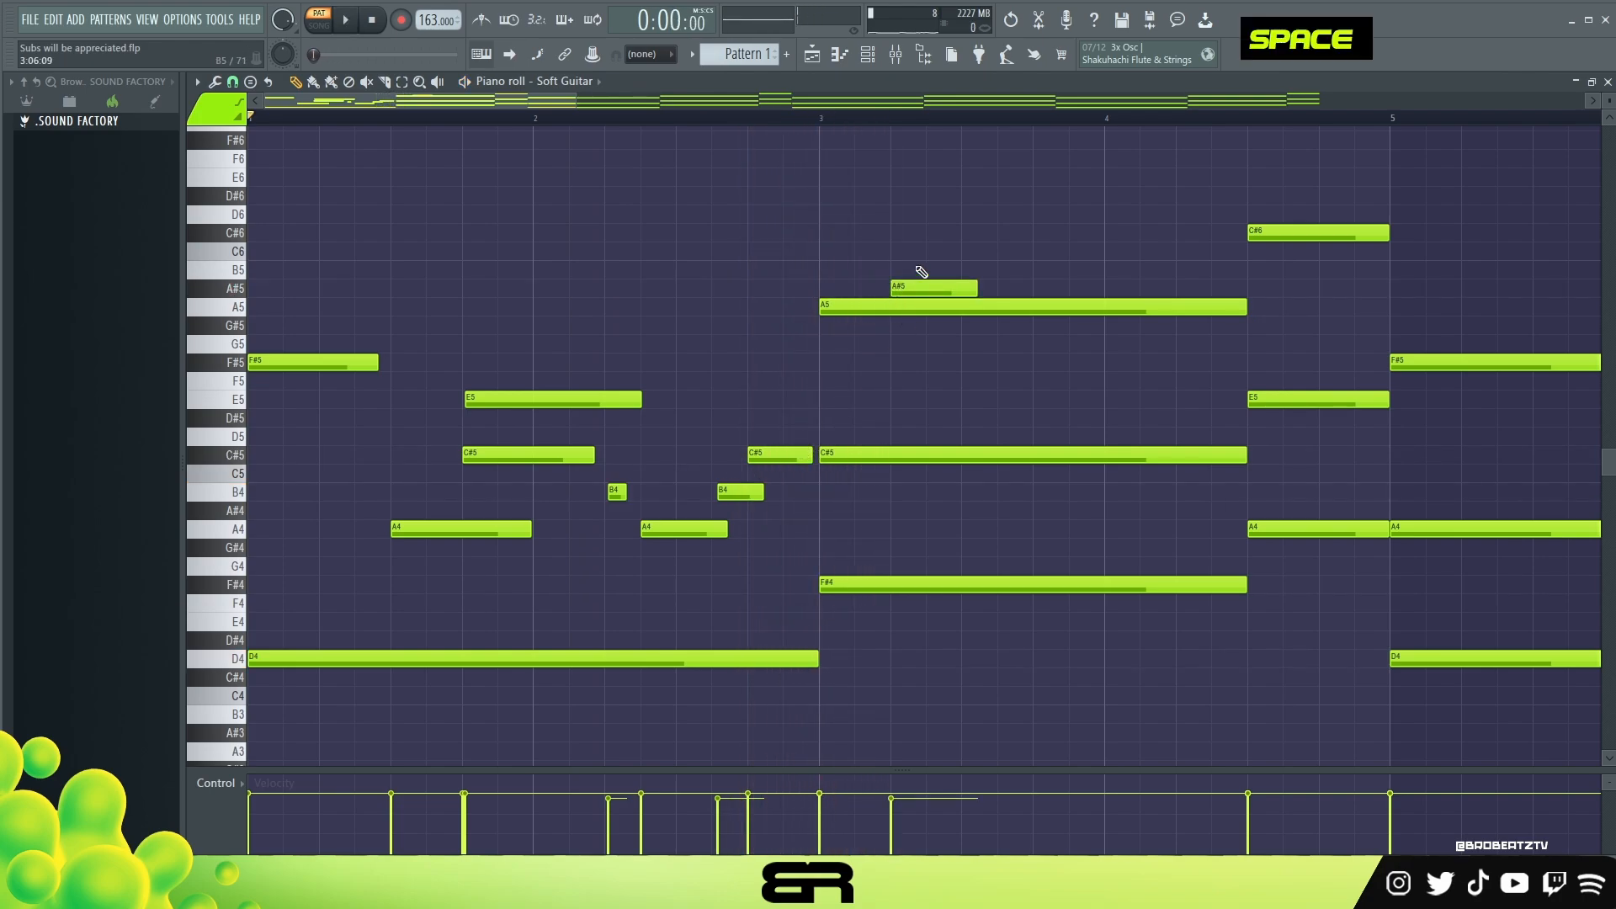
right_click(913, 286)
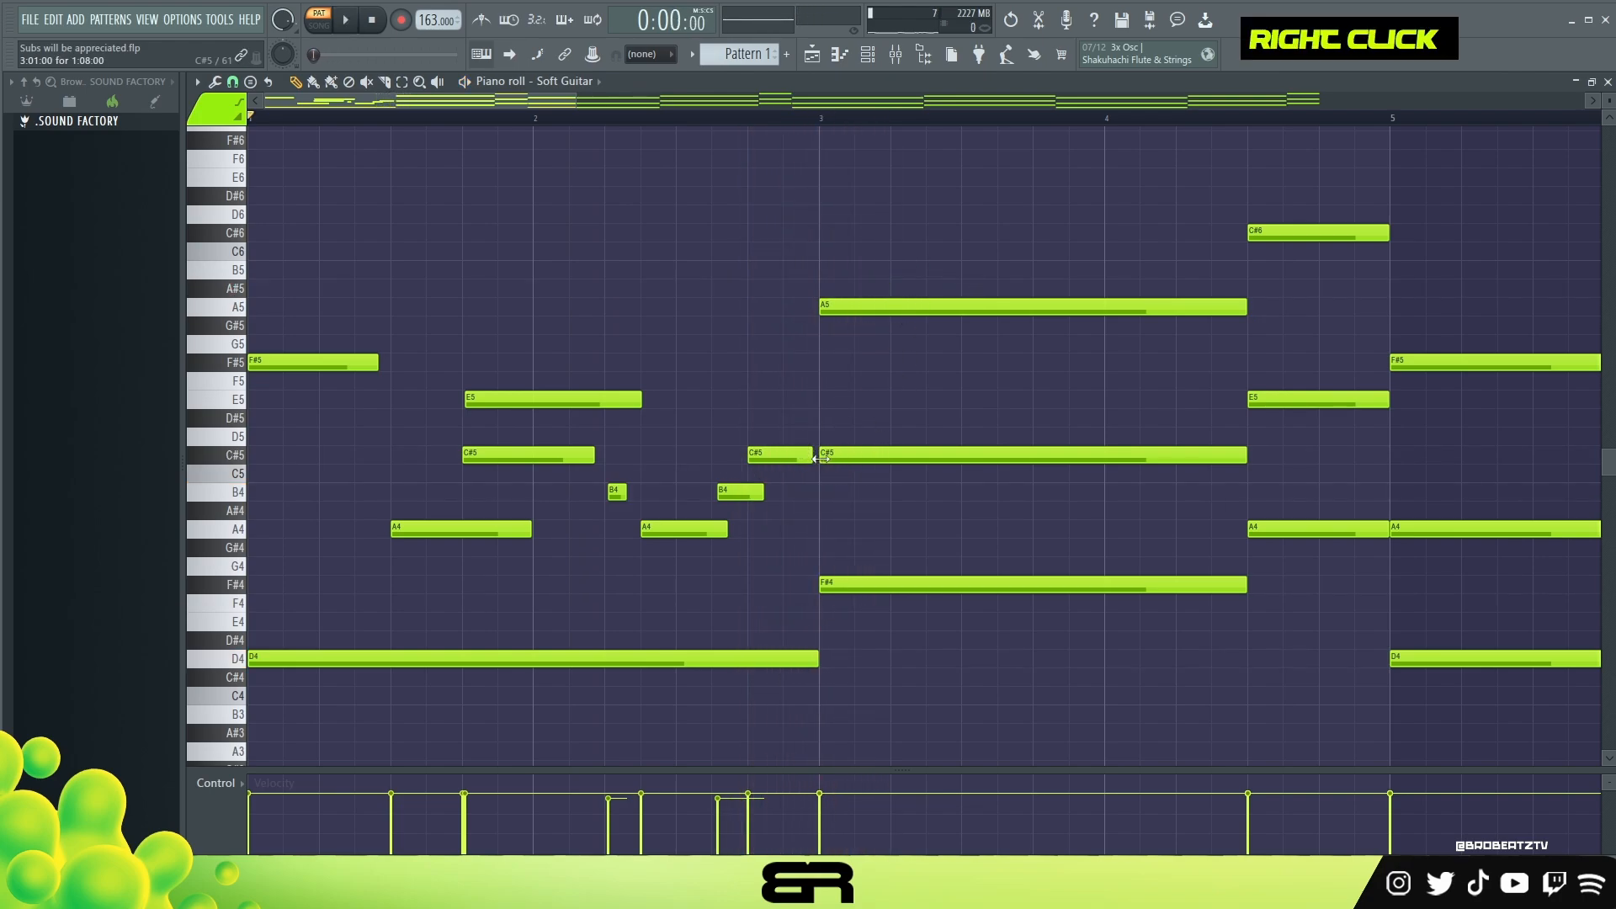
left_click_drag(820, 459, 947, 465)
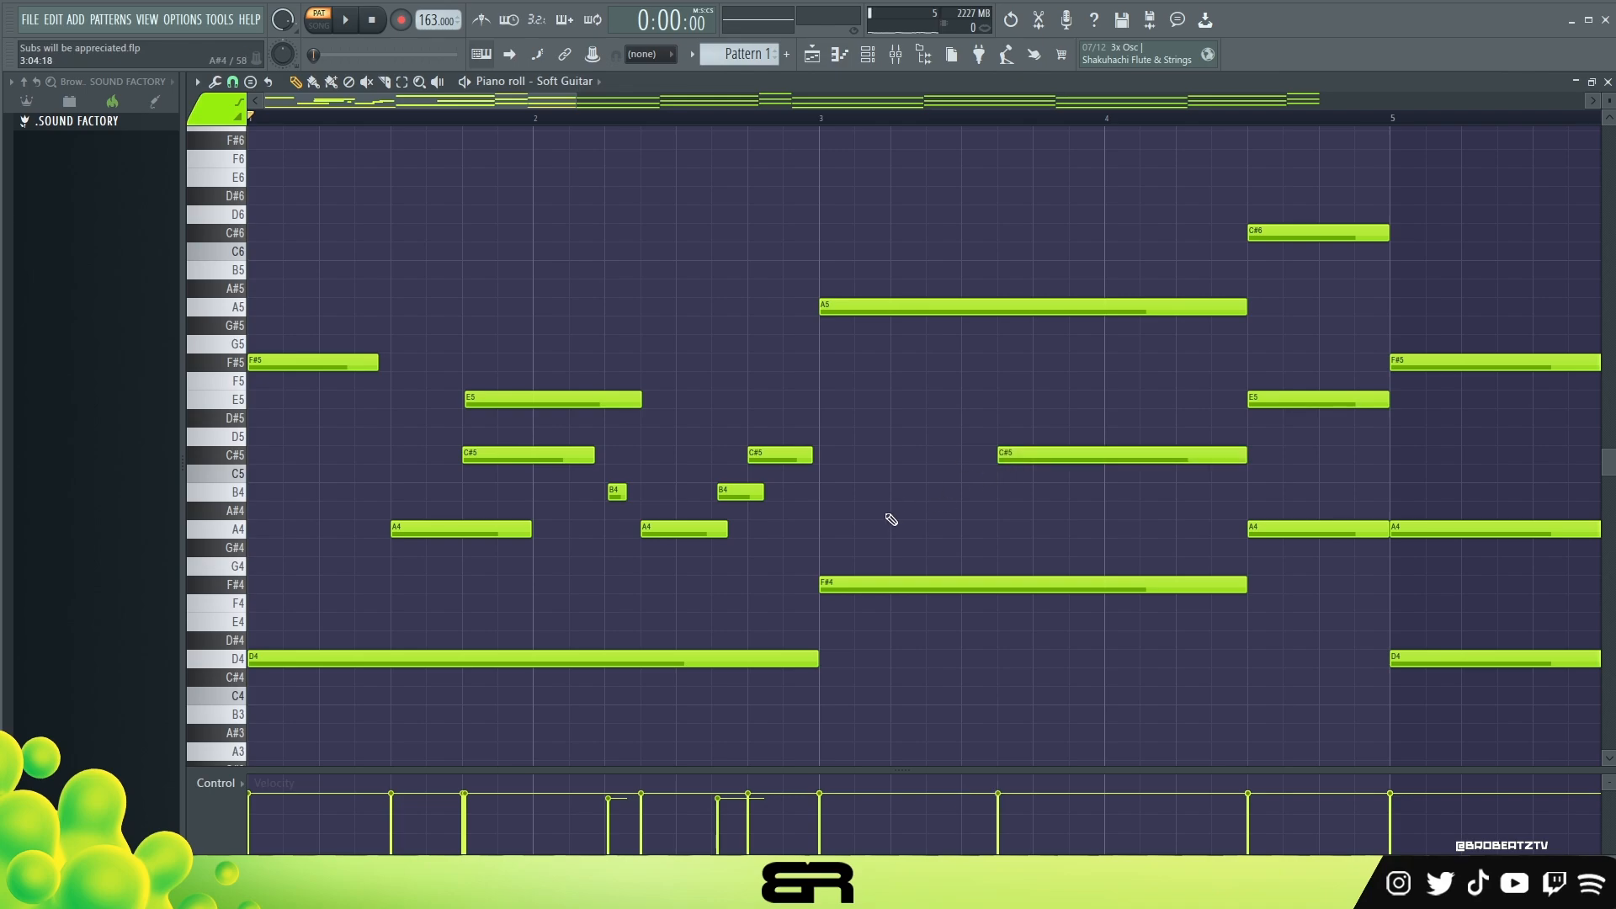
left_click_drag(682, 529, 915, 529)
key("space")
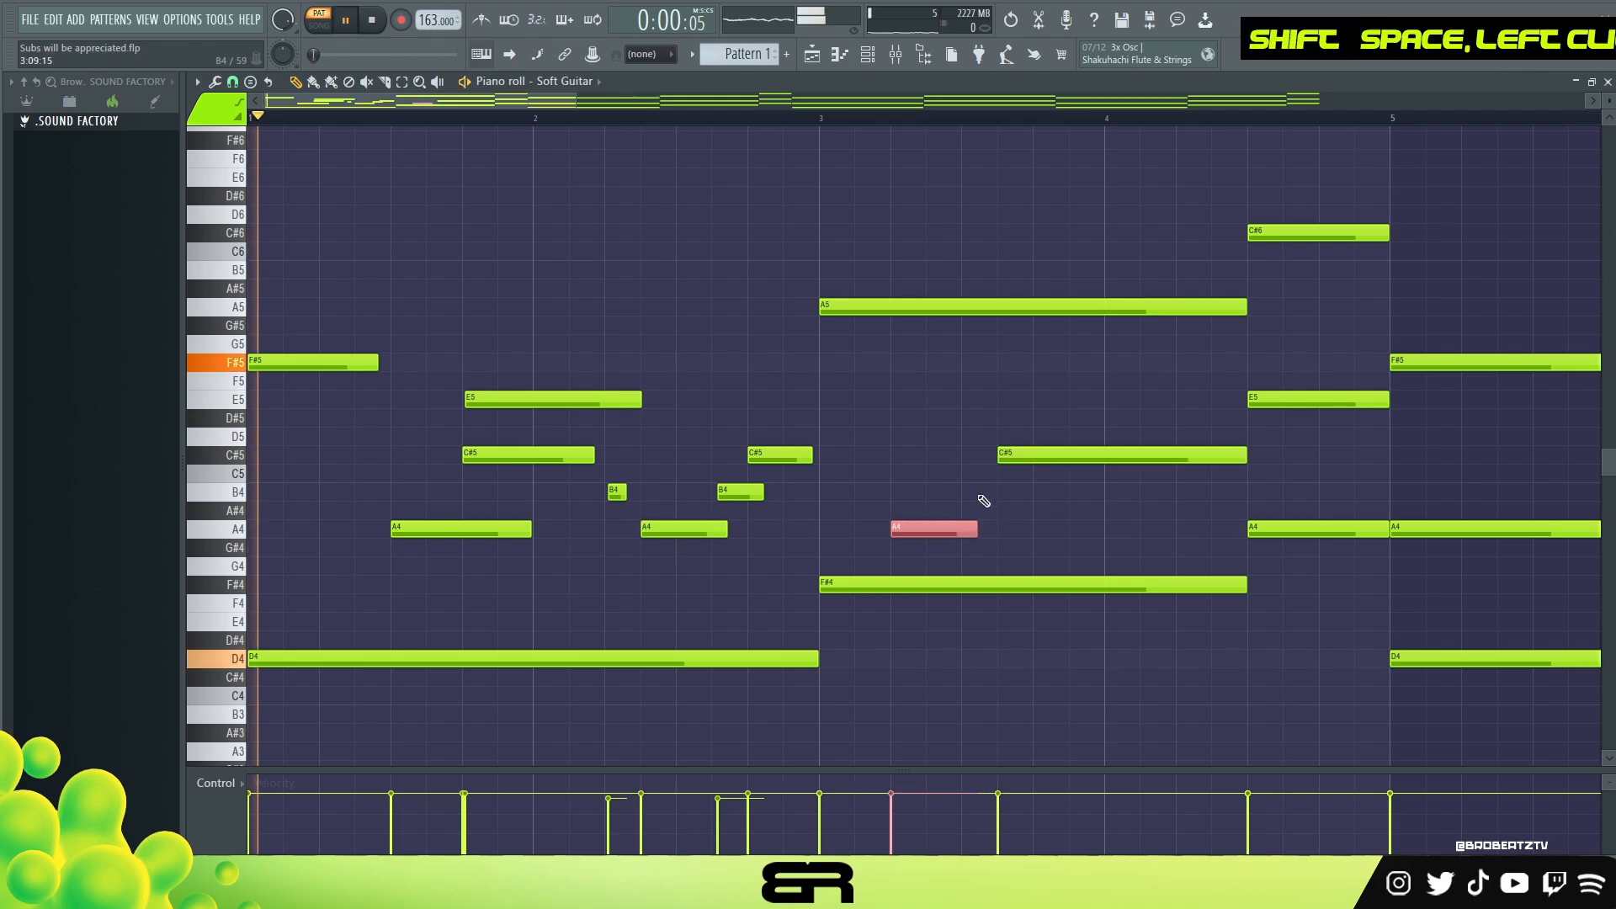
Step: Shorten the A5 note at the start of bar 3 to about 7.5 steps and play back the result
right_click(949, 372)
left_click_drag(1244, 307, 951, 344)
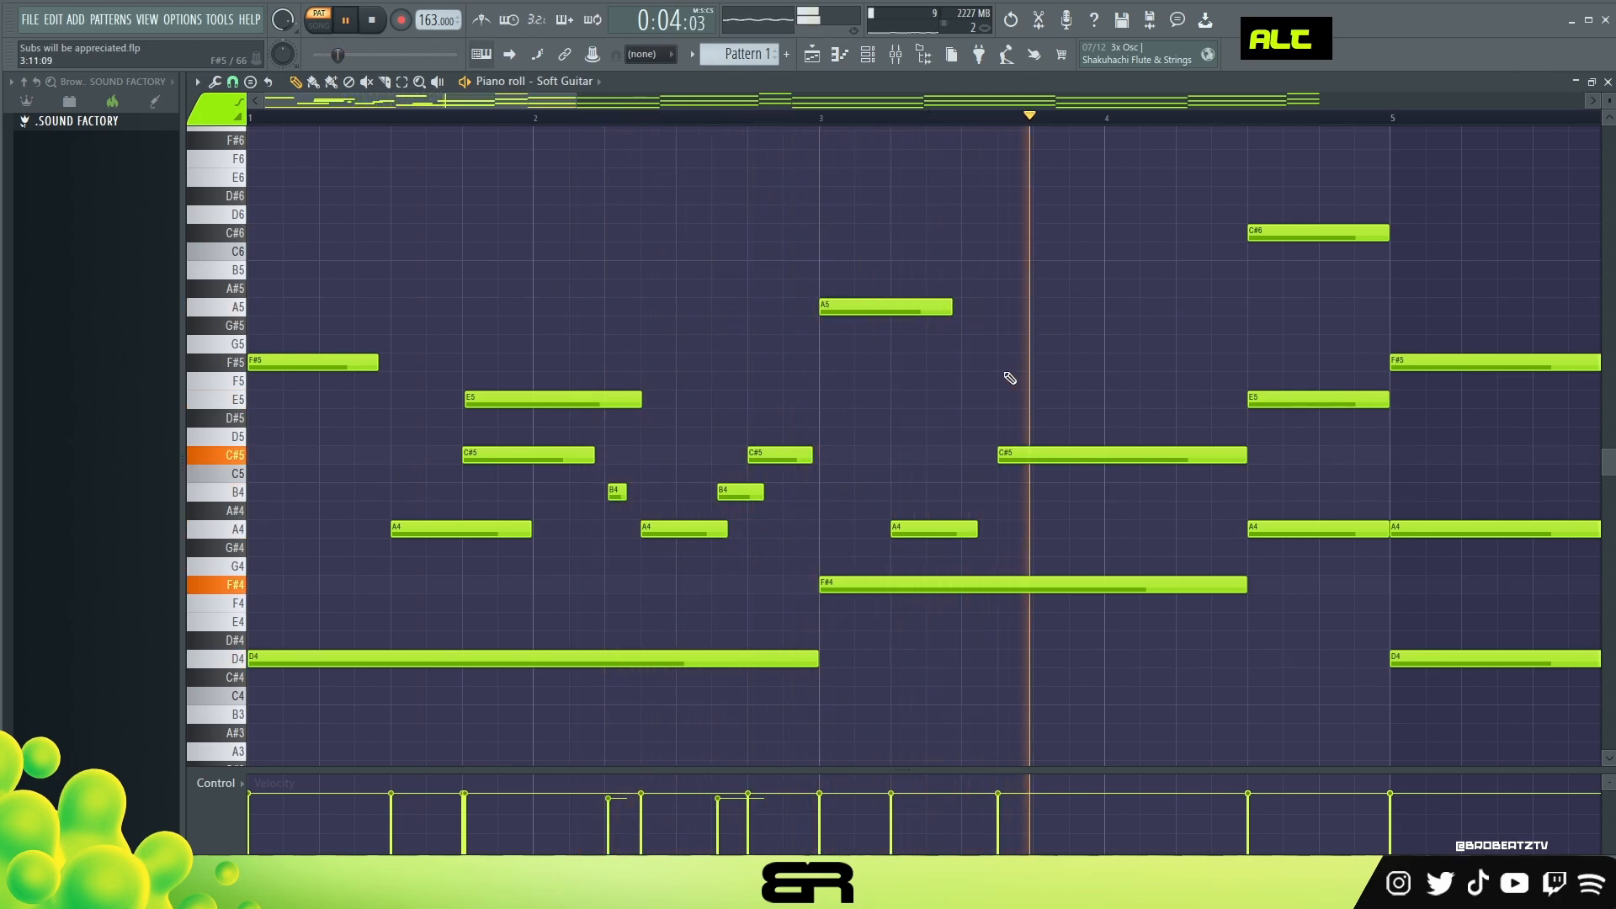
key("space")
key("space")
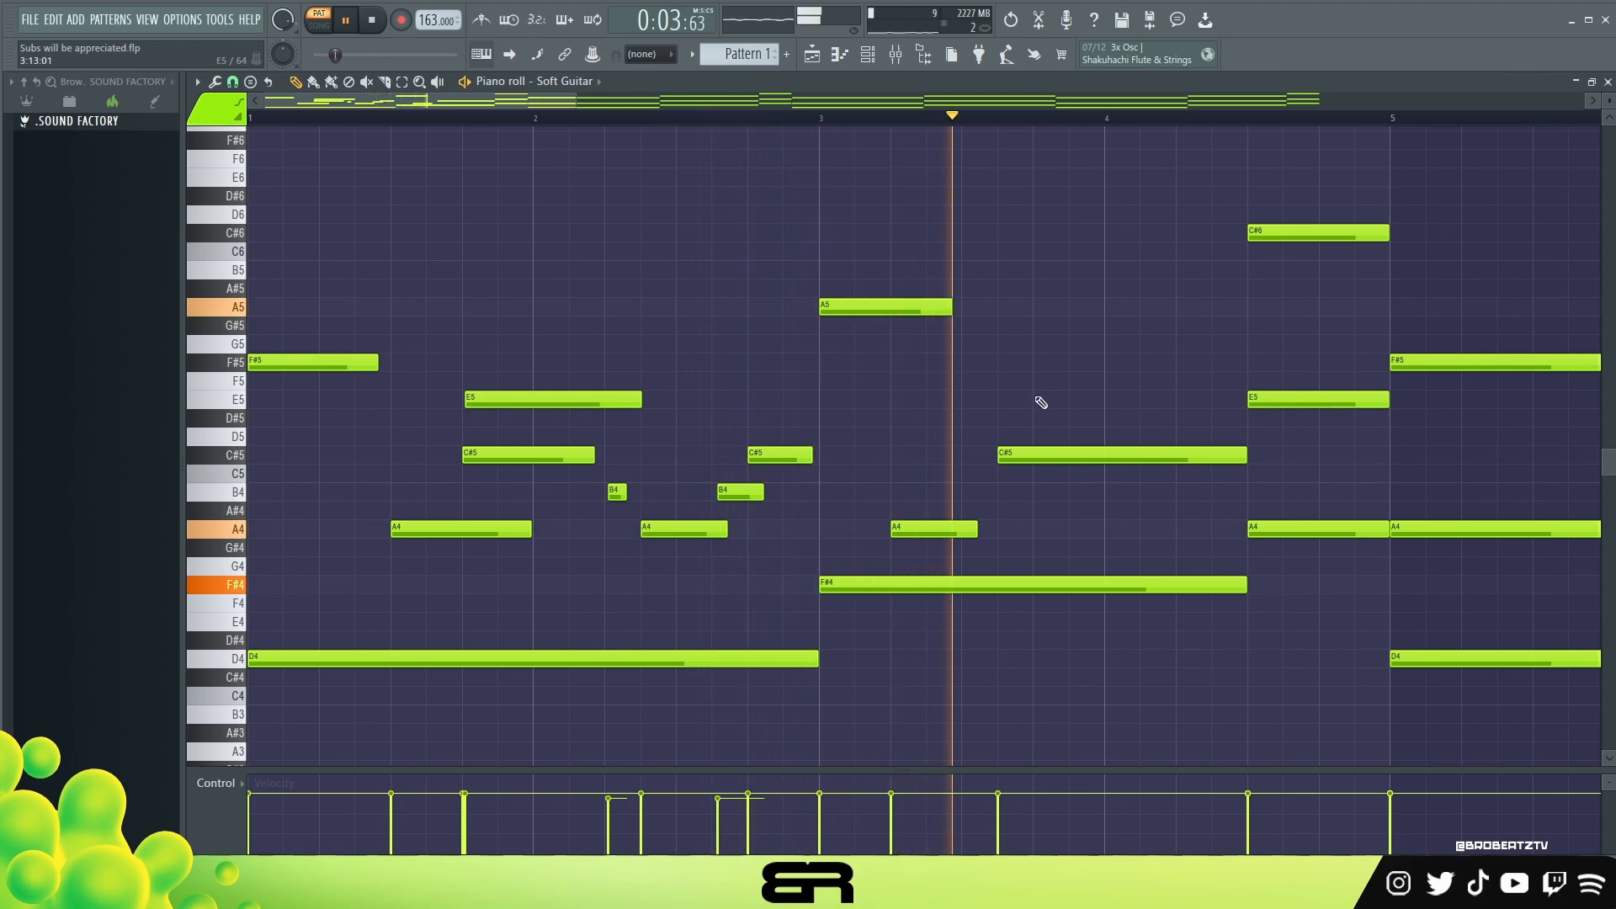
Step: Replace the C#5 note in bar 3 with one starting at step 7 and lasting about 16 steps
key("space")
left_click(937, 453)
right_click(1025, 454)
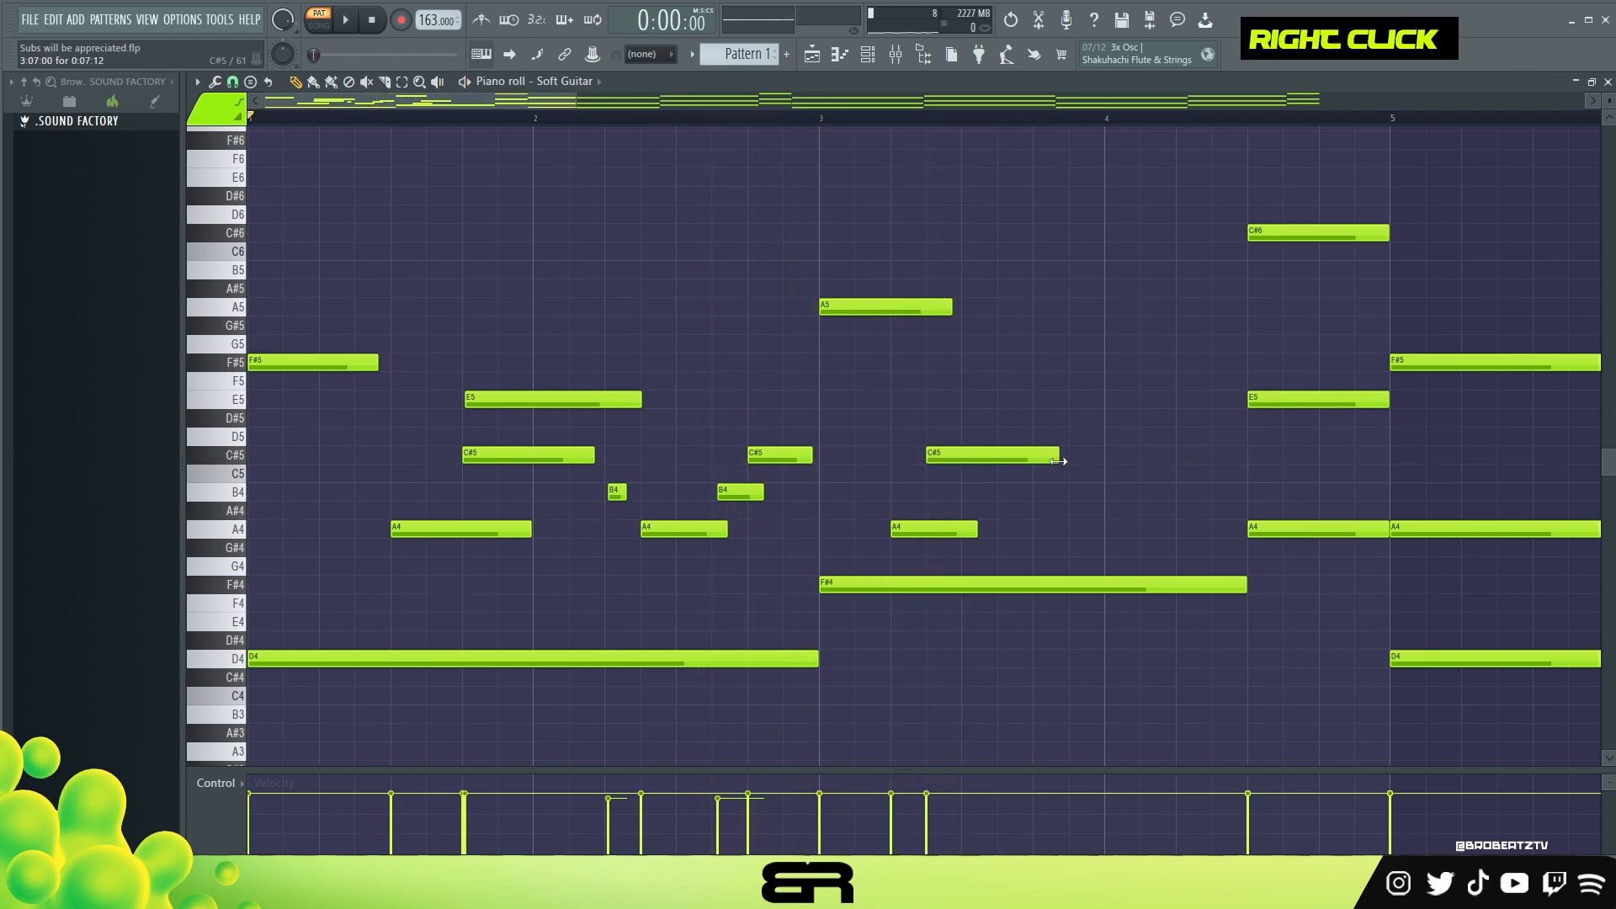
left_click_drag(1058, 462, 1212, 461)
Step: Add a G#5 note at step 15 and an F#5 note at step 11 of bar 3, each 7.5 steps long
left_click(1059, 325)
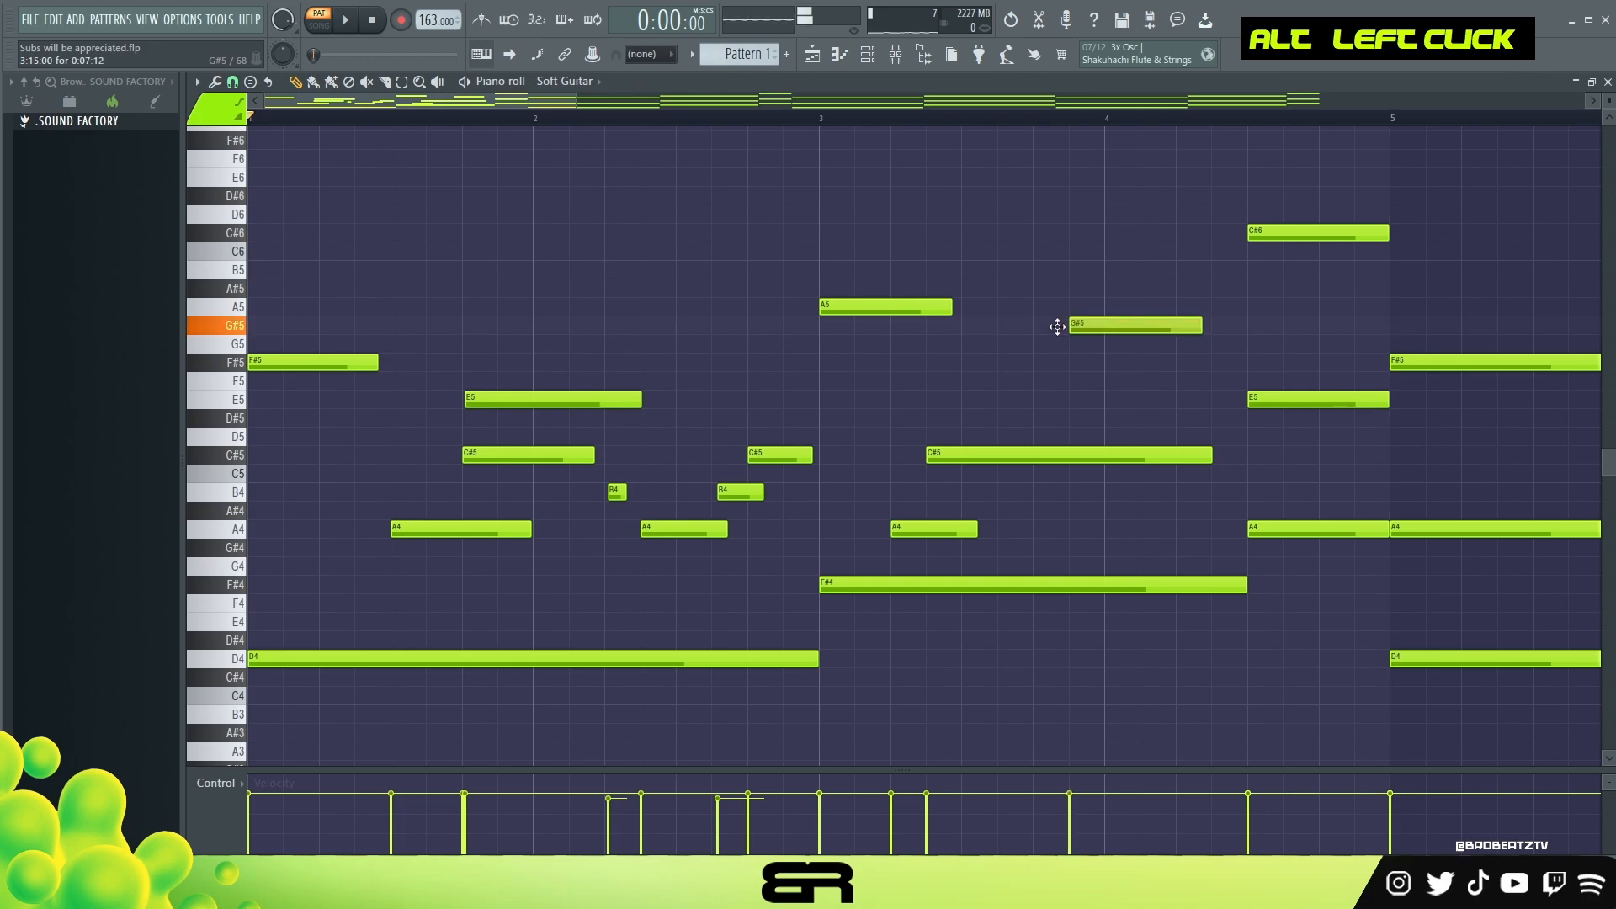
left_click(993, 364)
left_click_drag(988, 372, 955, 370)
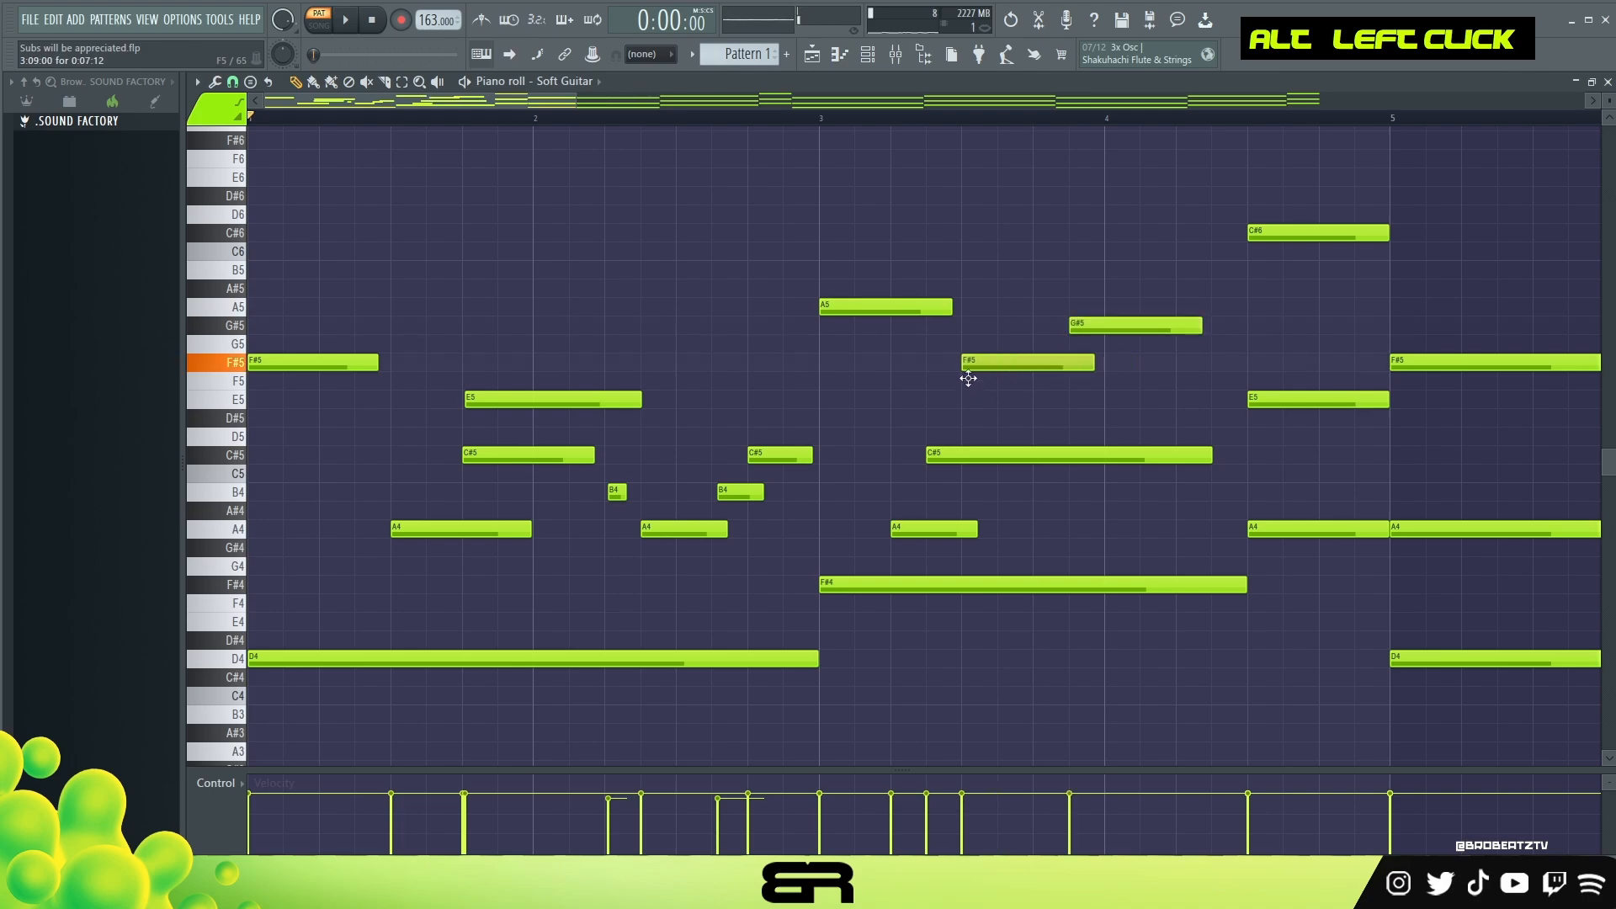
key("space")
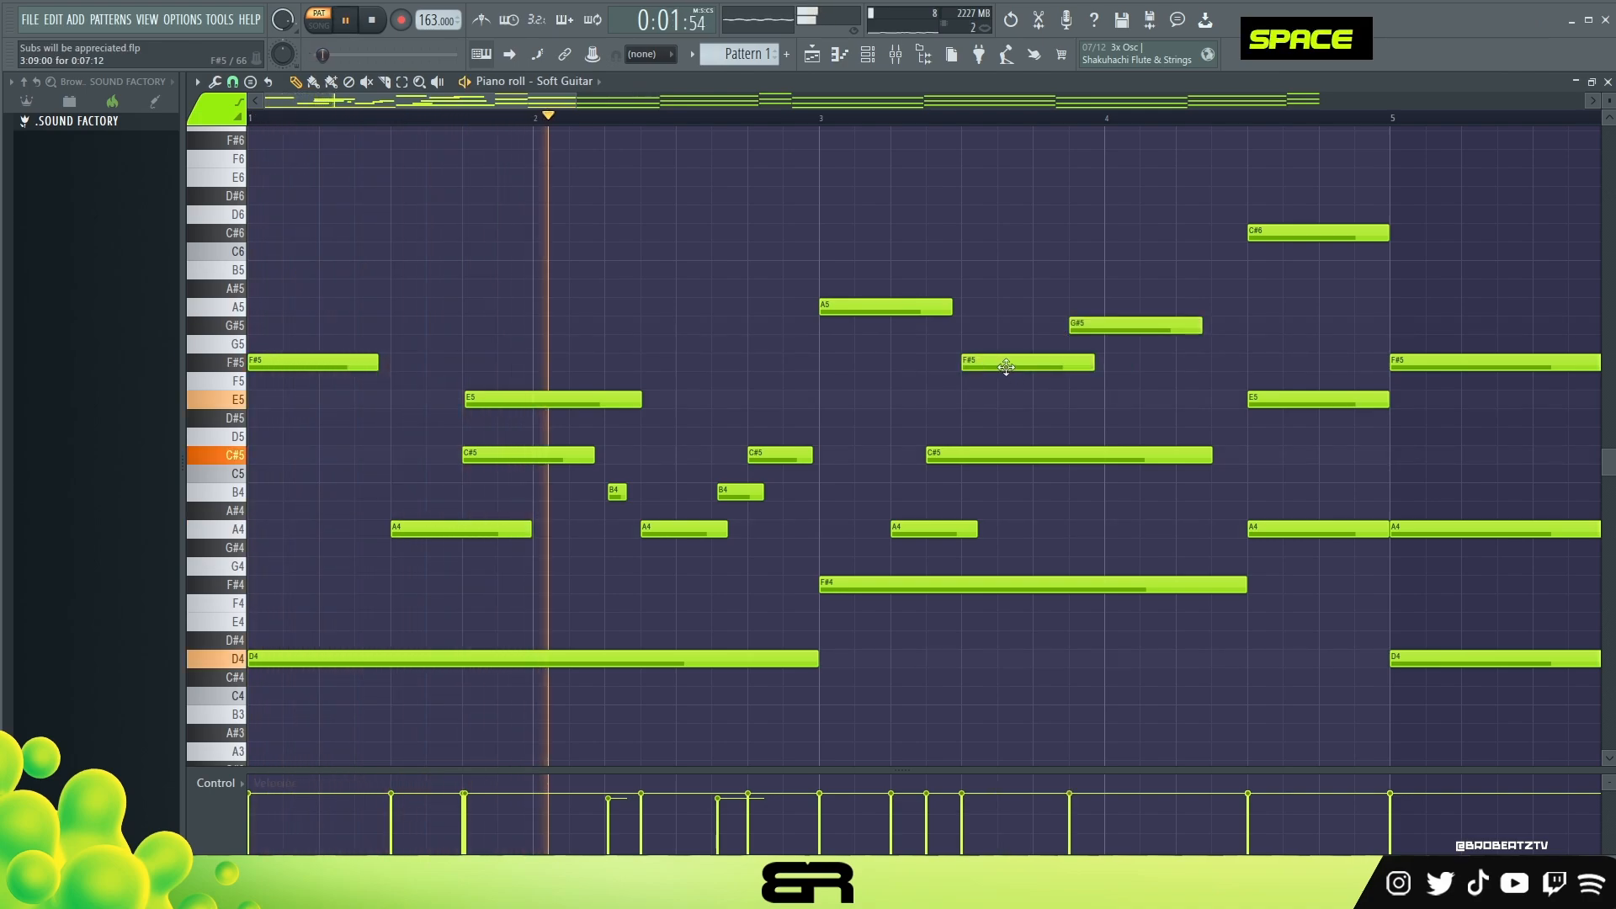
left_click_drag(1003, 365, 1028, 367)
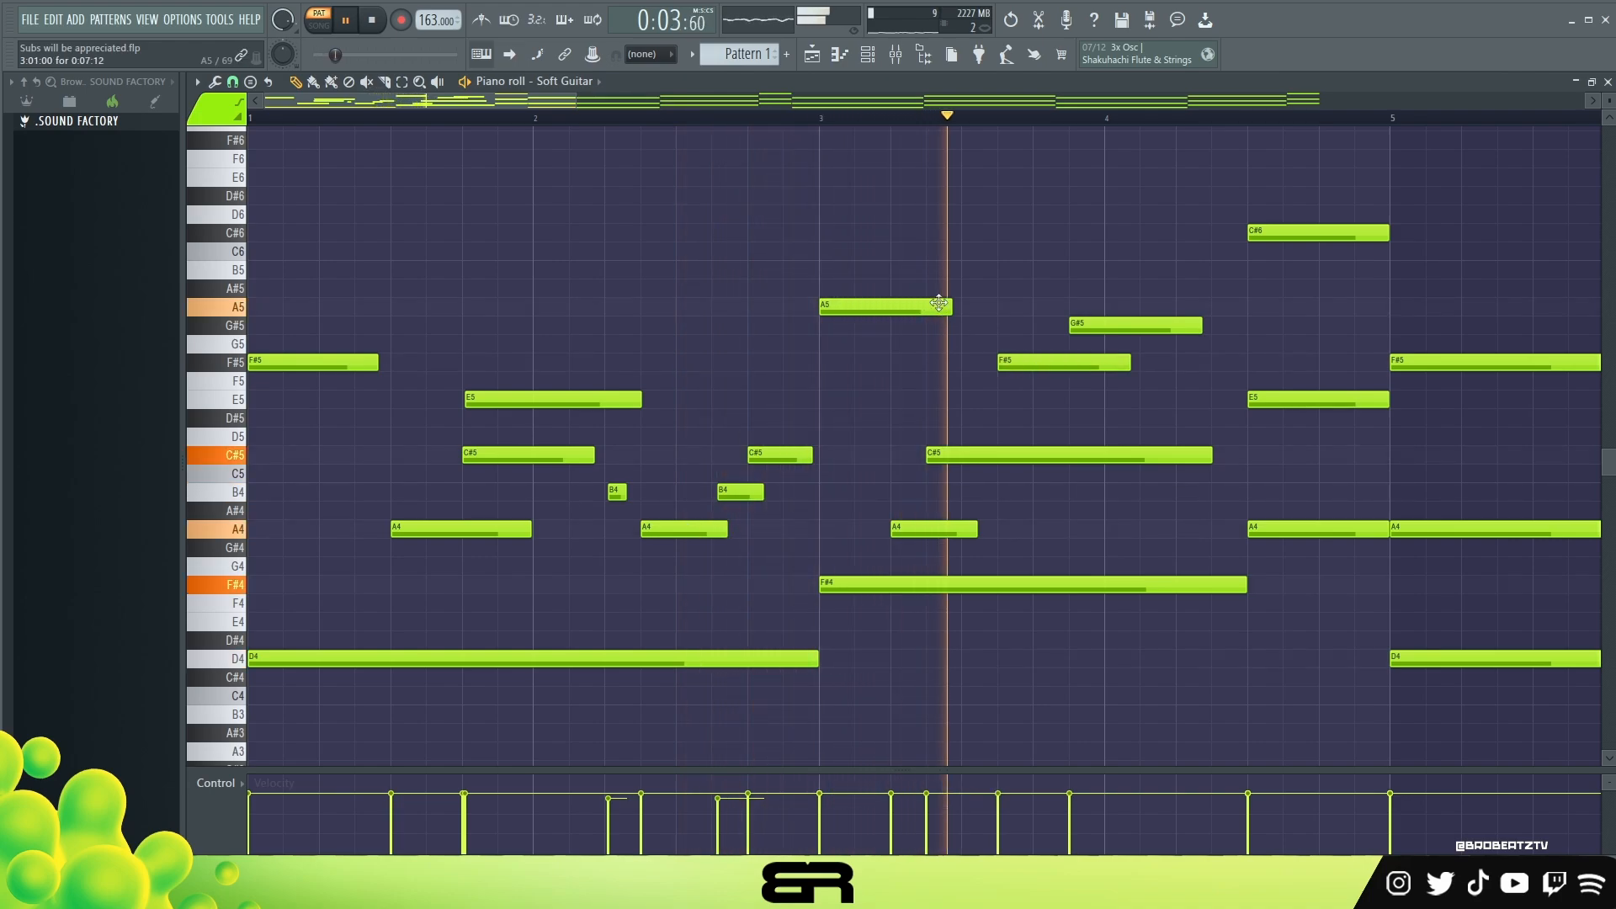
Step: Replay the melody and lengthen the A5 note at the start of bar 3 to about 9.5 steps
key("space")
key("space")
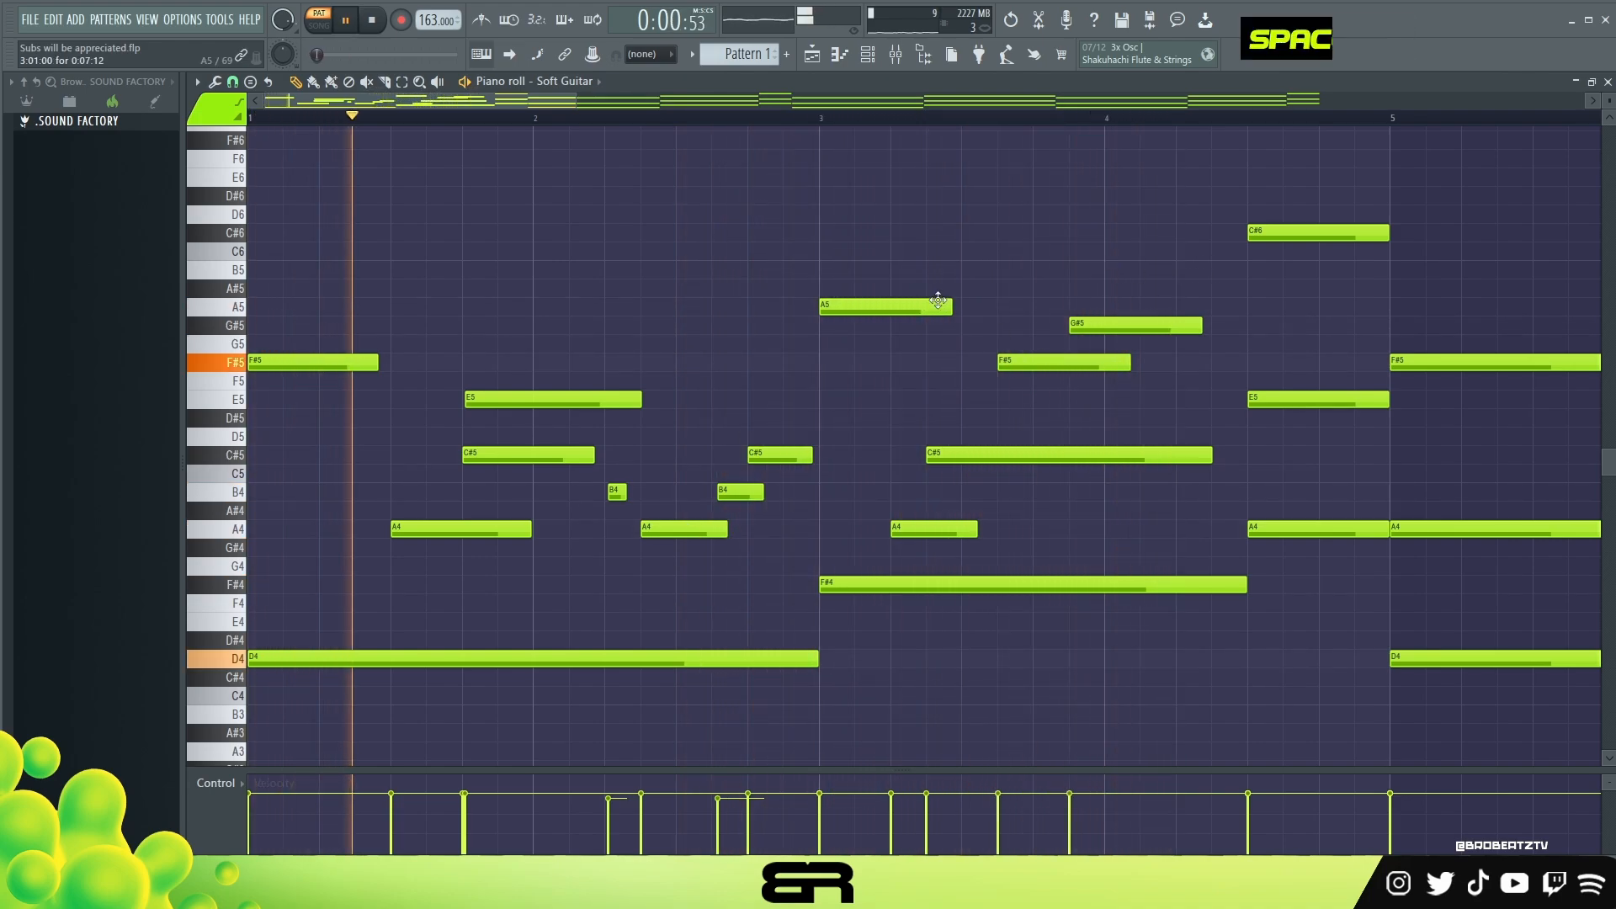
left_click_drag(950, 307, 989, 307)
key("space")
Step: Lengthen the G#5 note at the end of bar 3 to about 9 steps and the F#5 before it to about 12.5 steps
left_click_drag(546, 101, 629, 134)
left_click(805, 327, "alt")
right_click(805, 327, "alt")
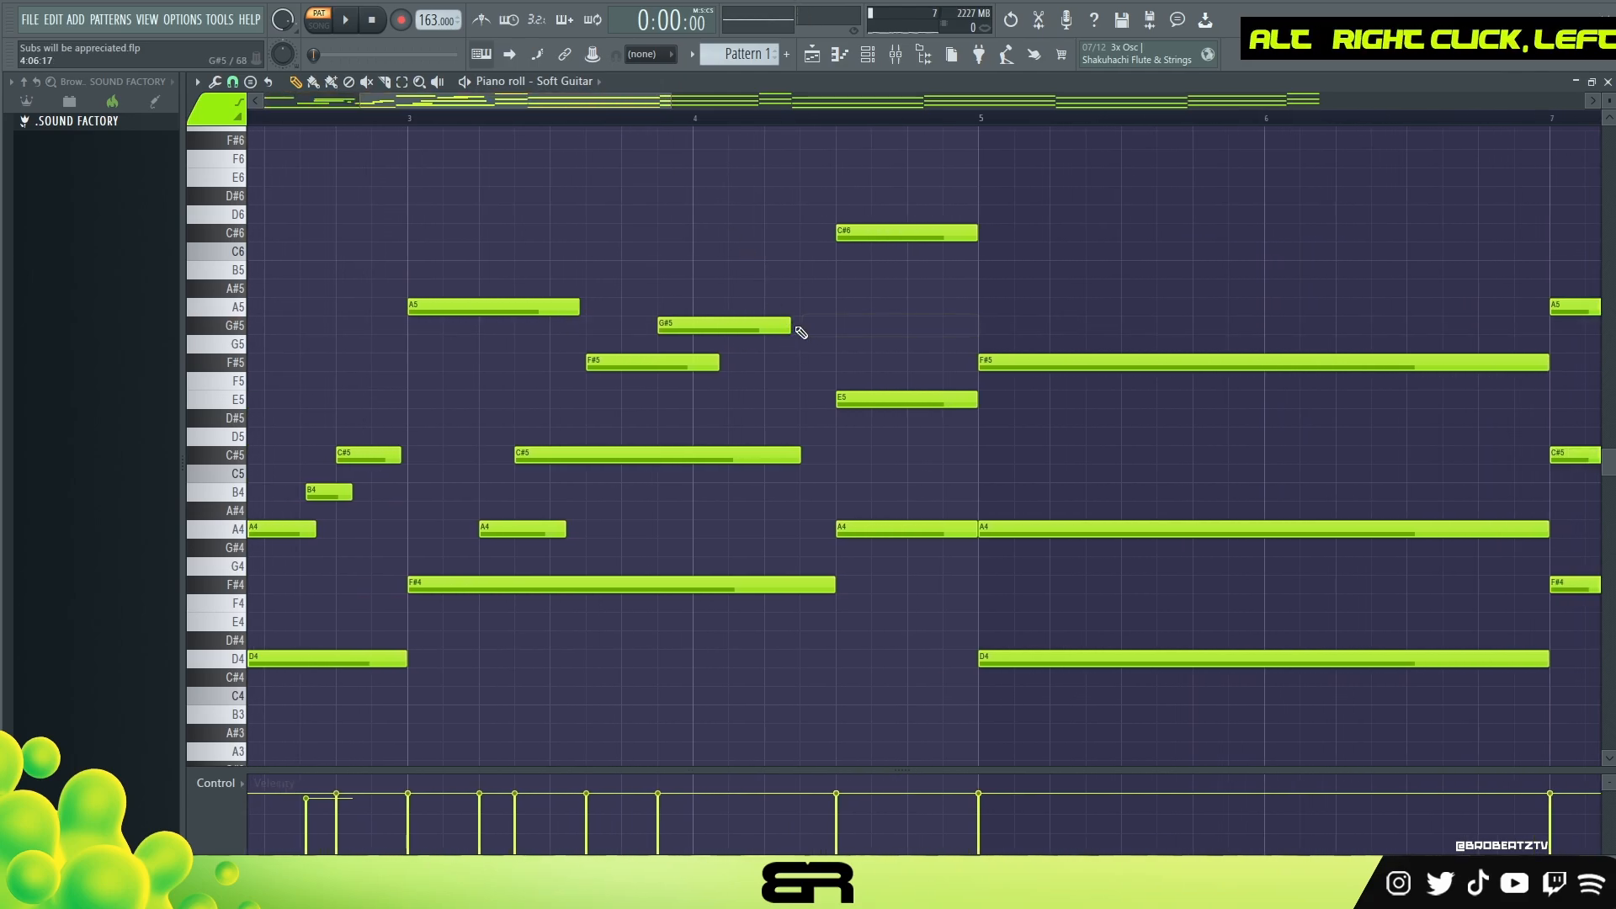
left_click_drag(778, 327, 811, 323, "alt")
key("ctrl+z")
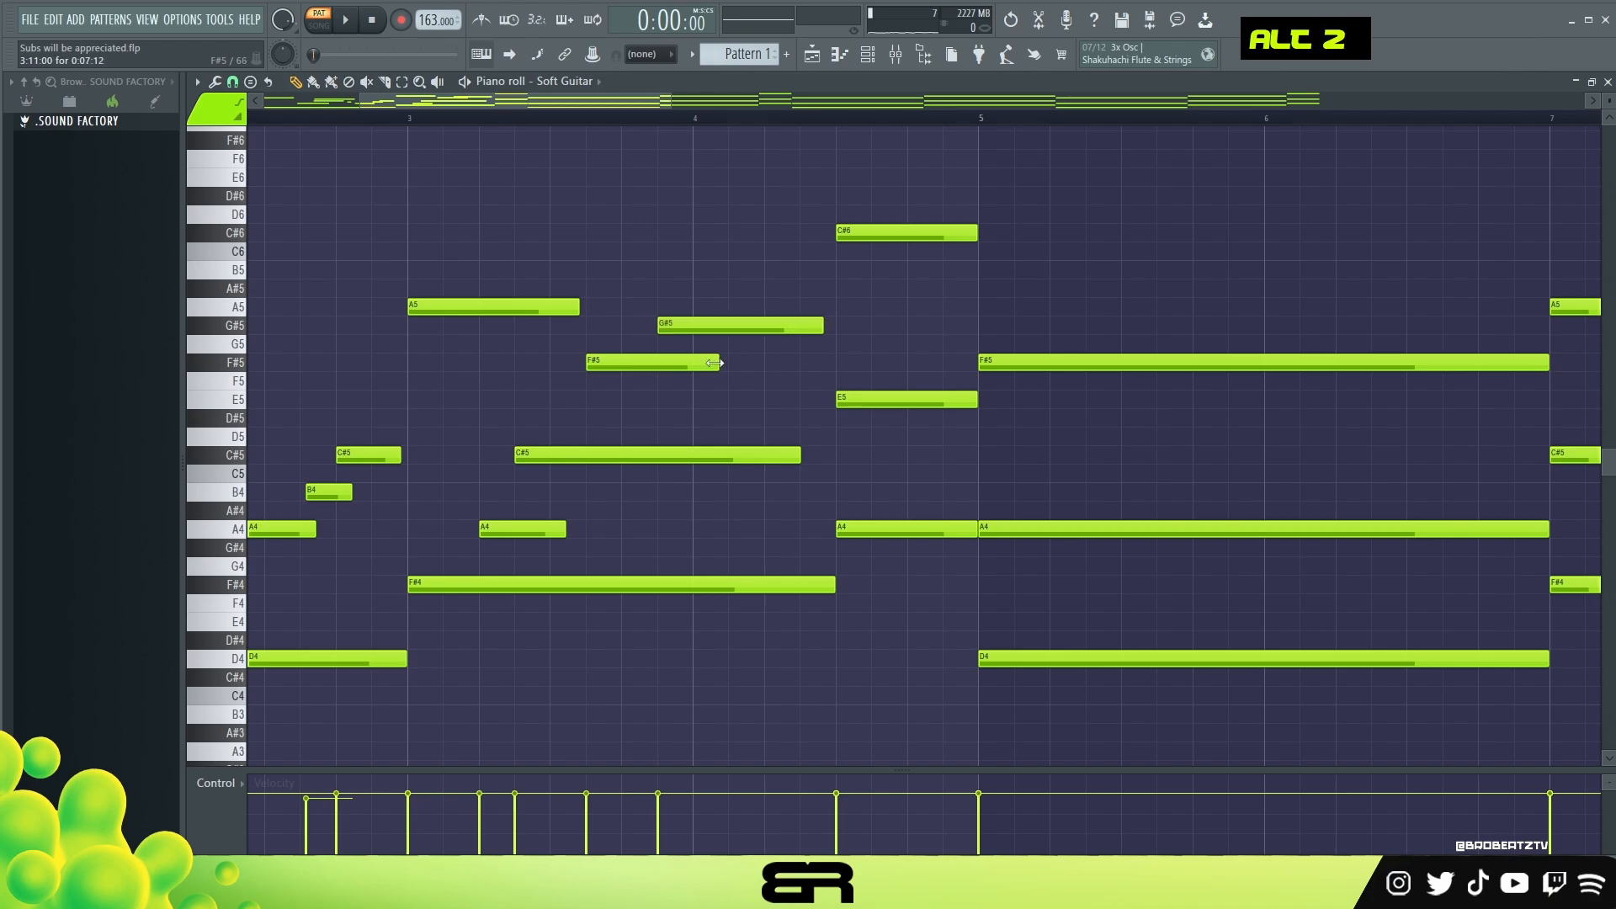
left_click_drag(719, 362, 799, 371, "alt")
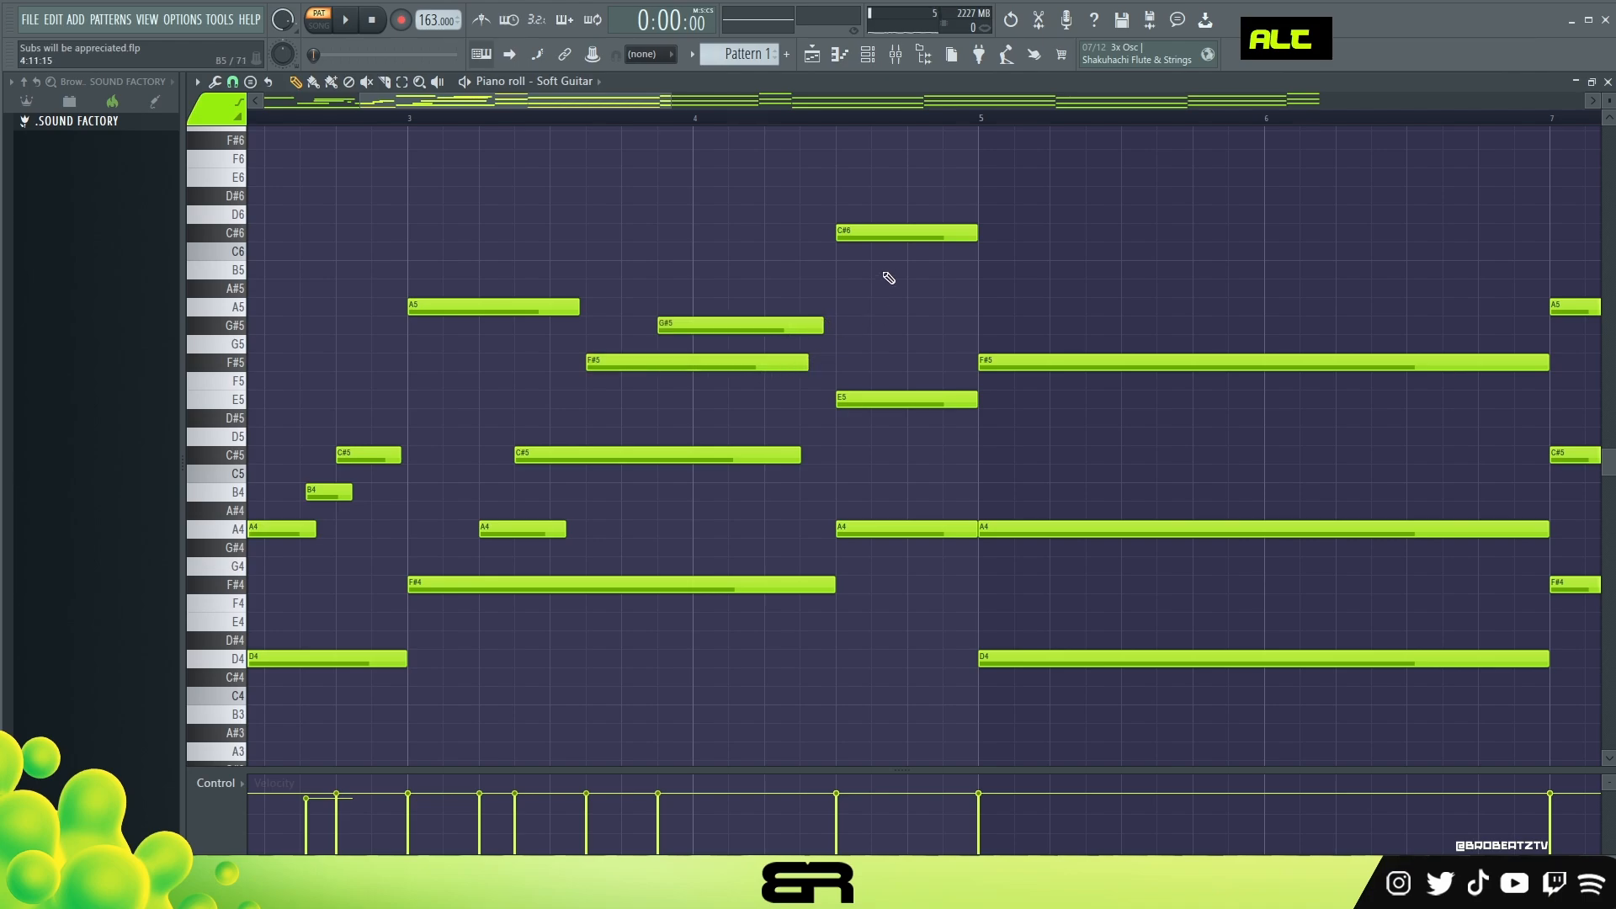
Step: Move the E5 note in bar 4 to step 5 and play back the melody
key("space")
left_click_drag(875, 401, 804, 405)
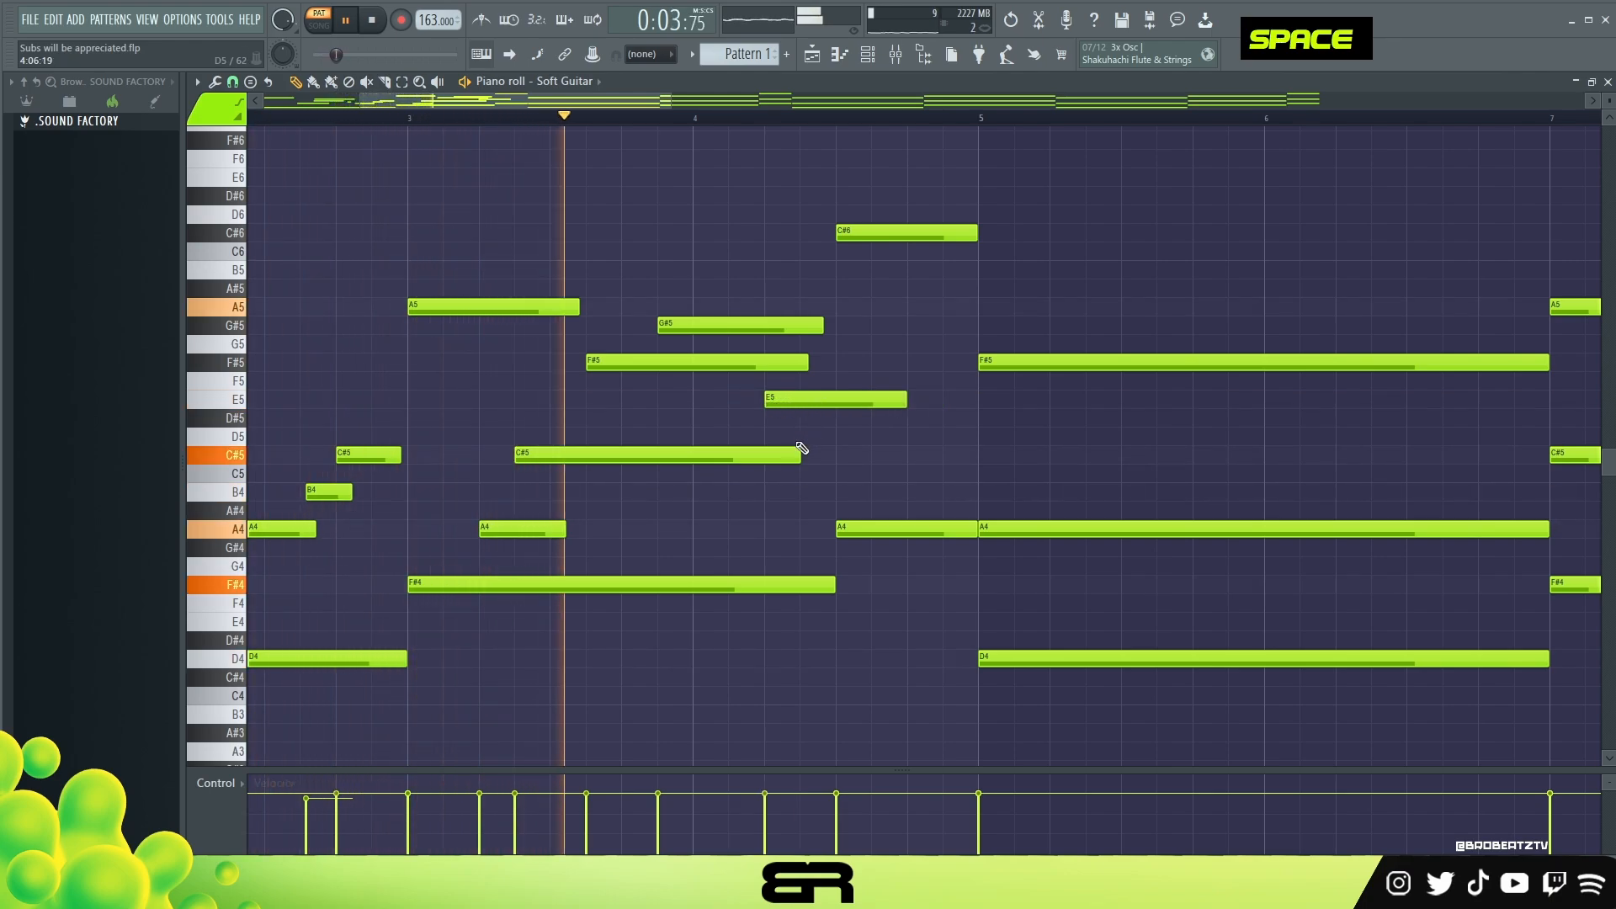
key("space")
Step: Copy the long C#5 note to step 13 of bar 4 and trim the copy to end just before bar 5
left_click_drag(609, 429, 984, 460)
right_click(577, 448)
left_click(572, 452)
left_click(572, 453, "ctrl")
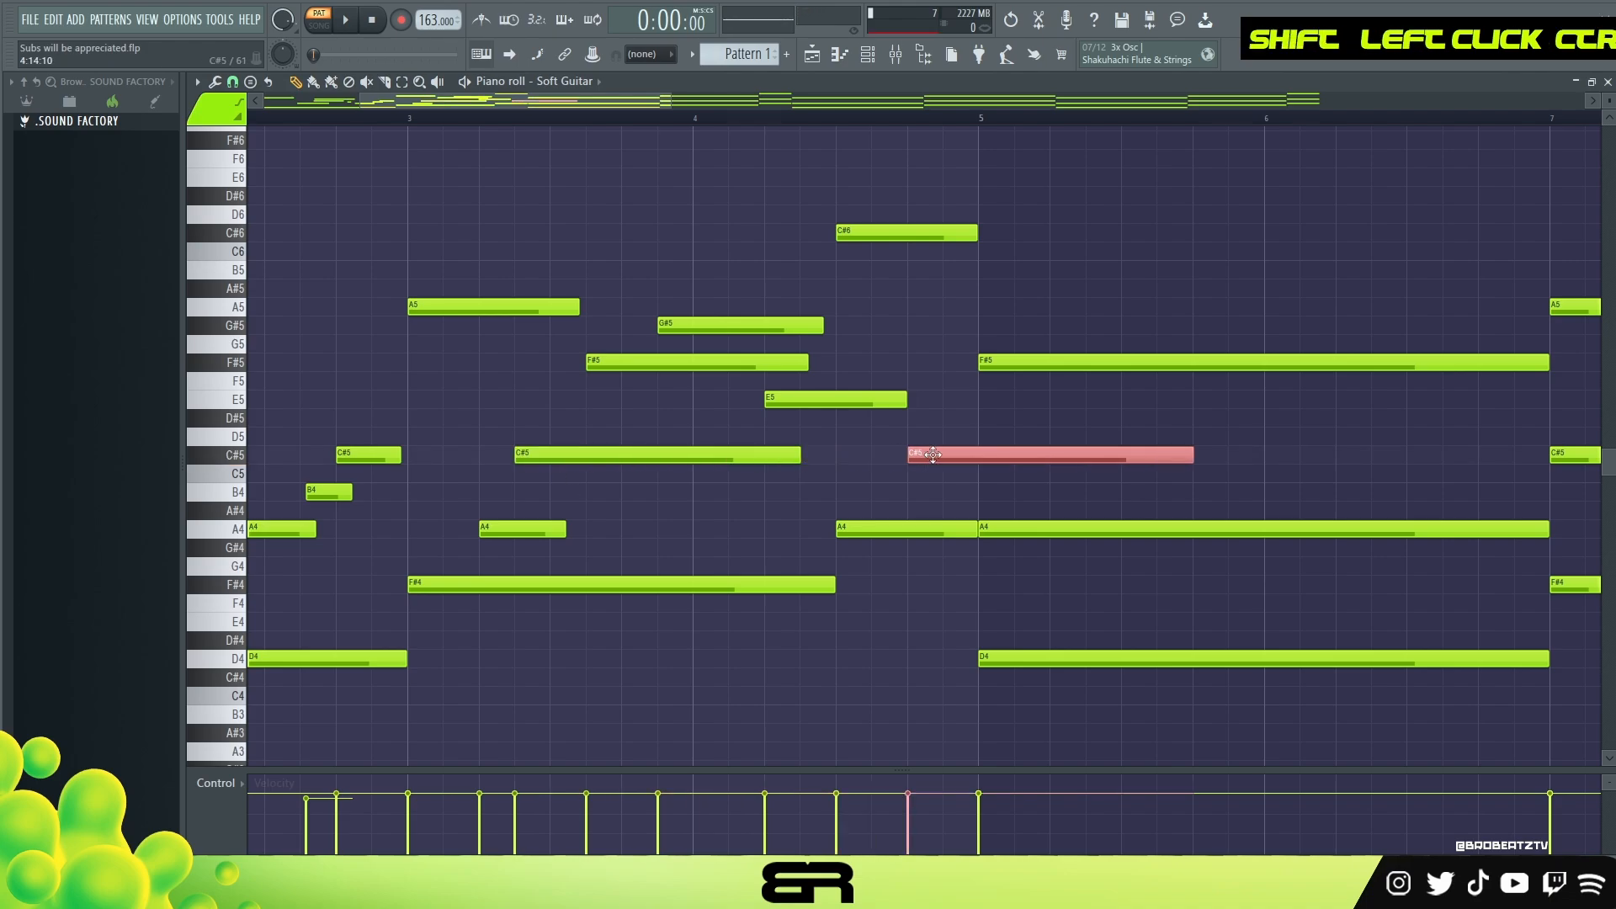
left_click_drag(1192, 458, 972, 475)
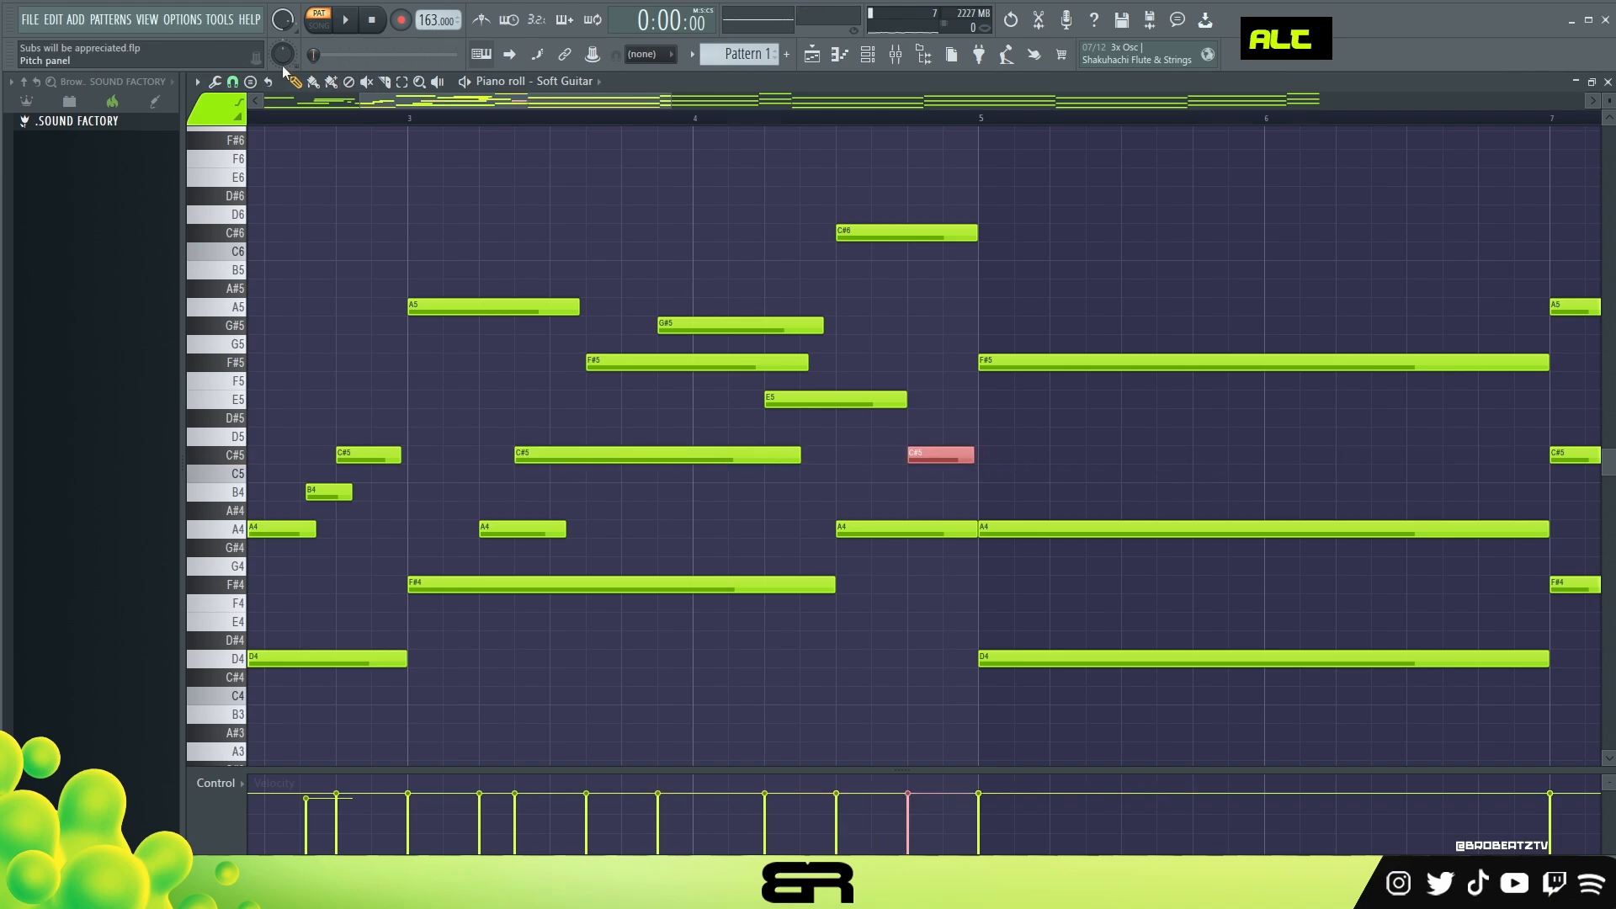
Step: Set the snap to 1/3 beat and add a very short, slightly quieter D5 just before the last C#5 of bar 4
left_click(233, 83)
left_click(248, 288)
left_click(893, 438)
left_click_drag(949, 438, 902, 444)
left_click_drag(890, 438, 890, 454)
scroll(893, 440, "down", 3)
left_click(917, 415, "ctrl")
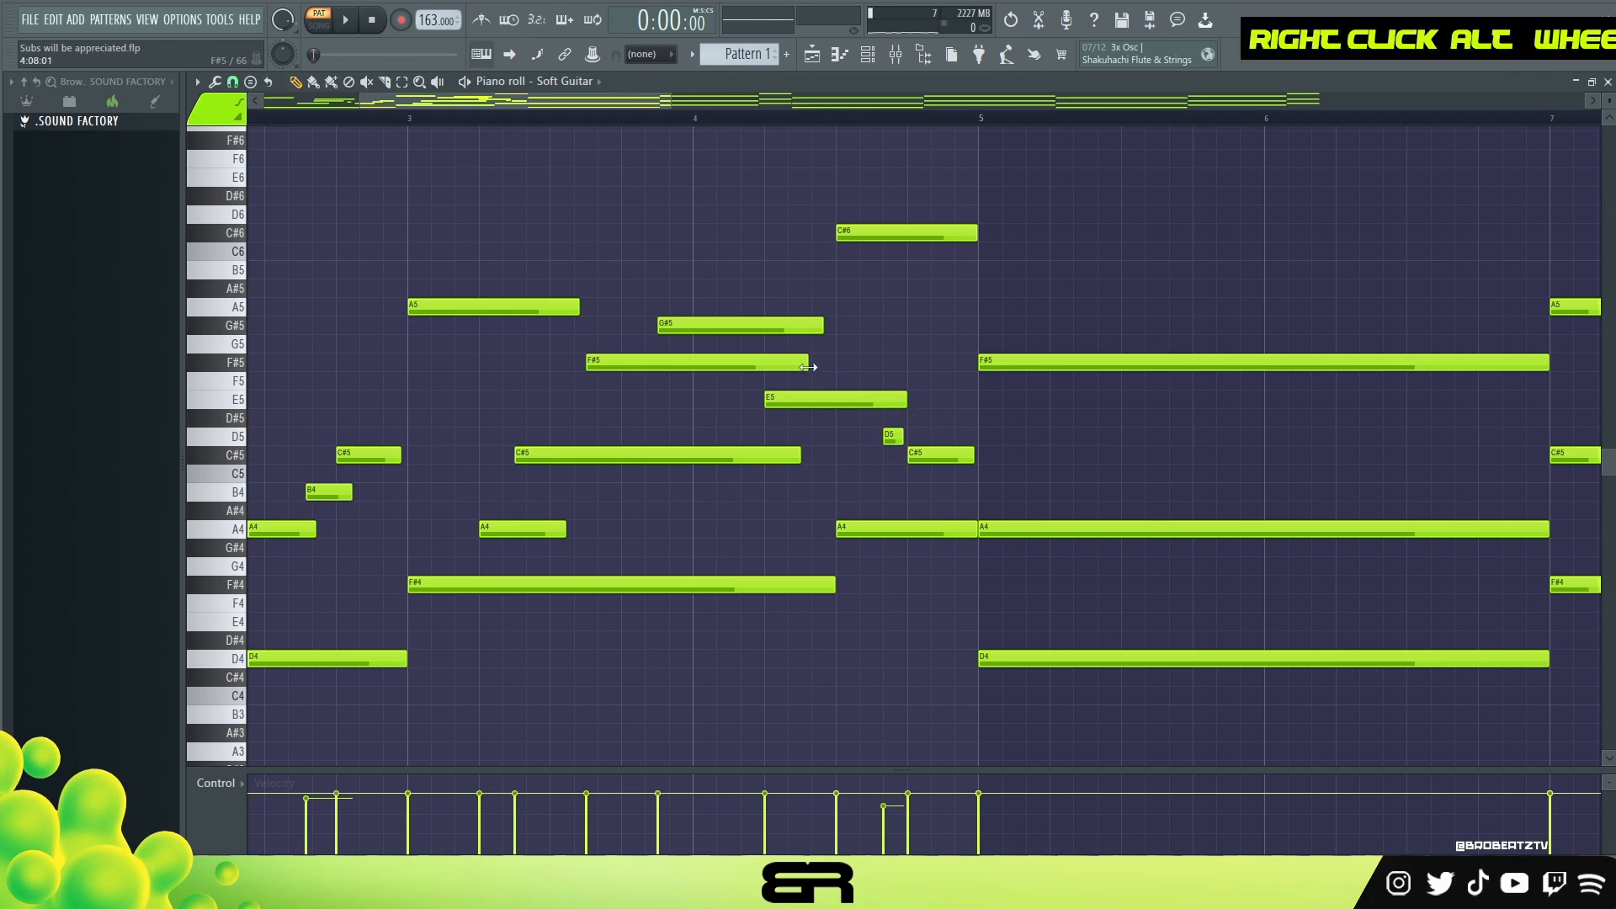
left_click_drag(602, 326, 956, 471)
right_click(922, 482)
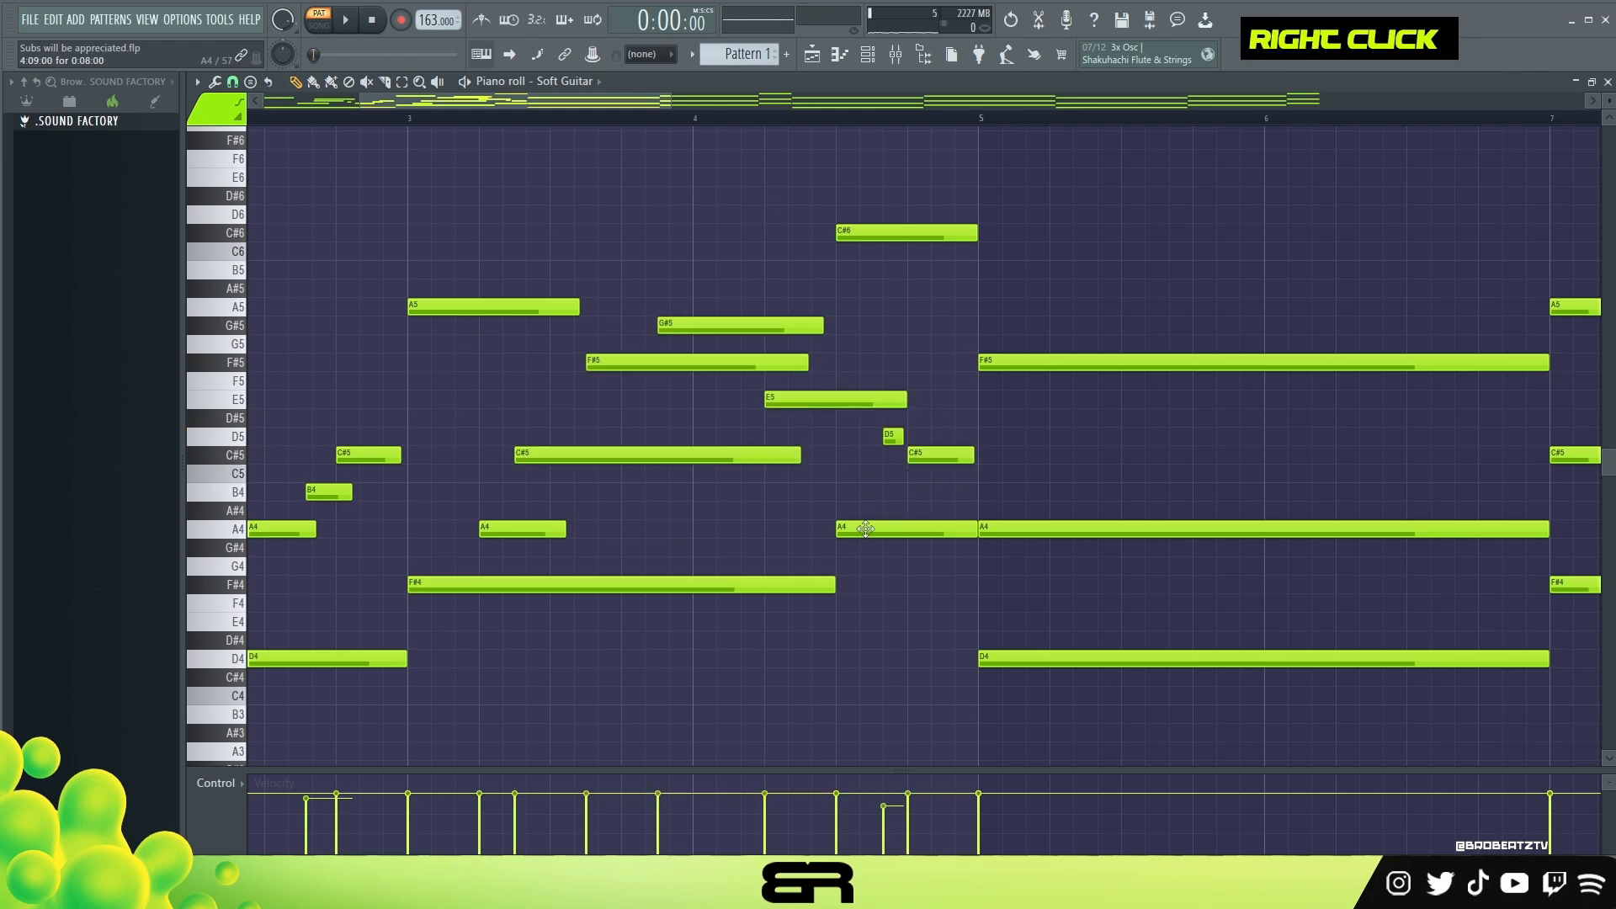
Step: Extend the F#4 bass note to bar 5 and move the bar 4 A4 note to step 3 with the snap at 1/4 beat
left_click_drag(832, 581, 976, 582)
left_click_drag(901, 534, 770, 536)
left_click(233, 82)
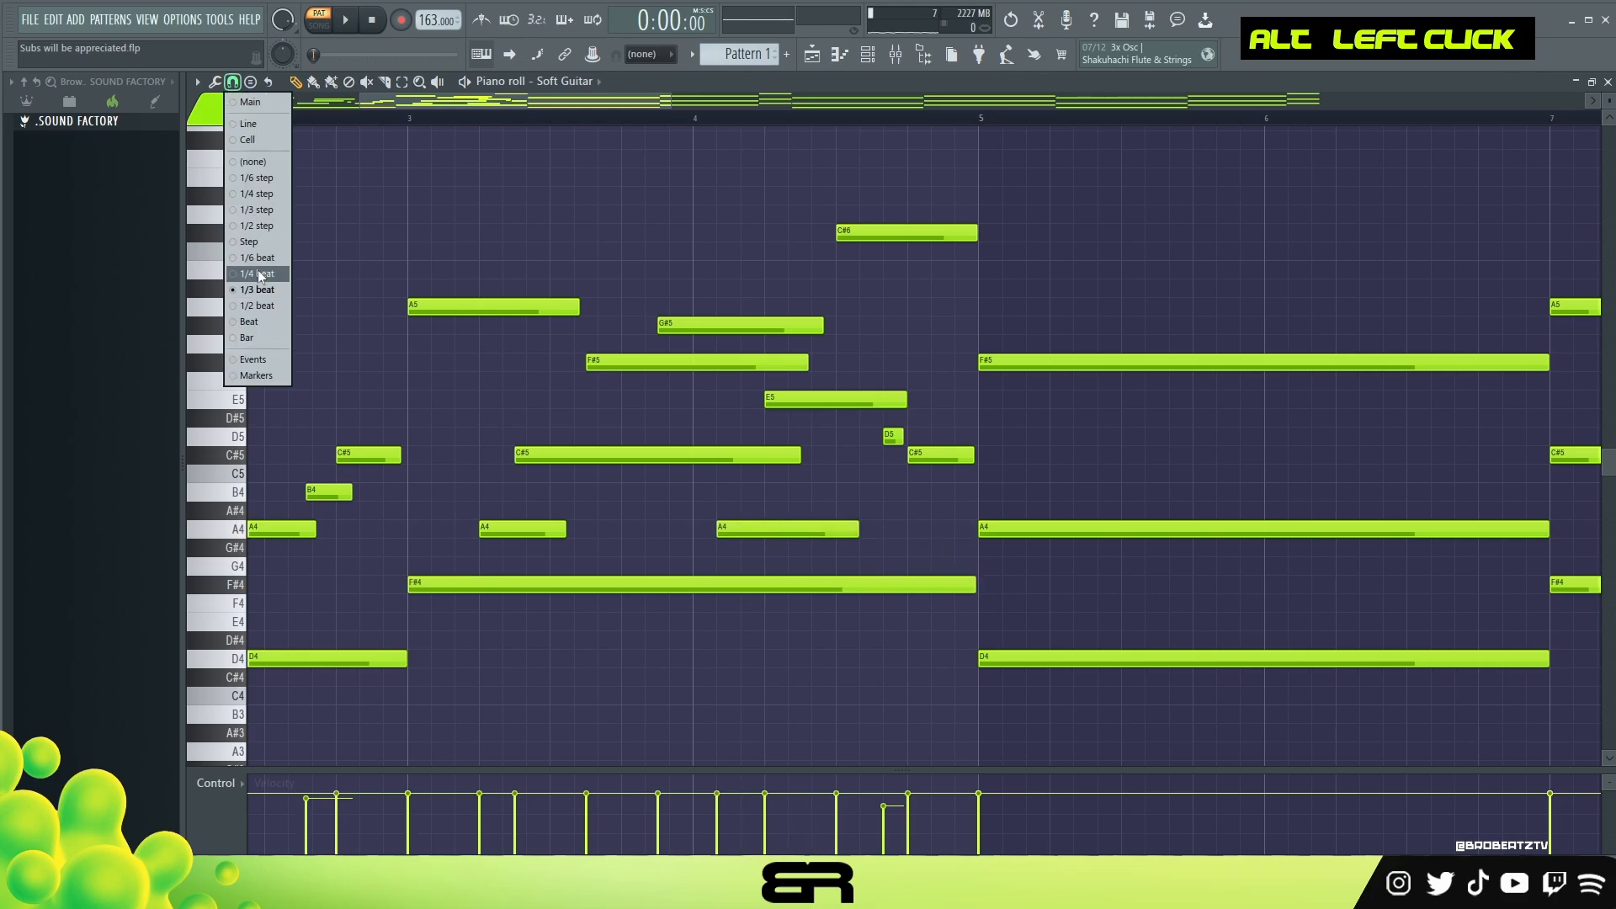
left_click(258, 275)
left_click_drag(755, 528, 772, 529)
Step: Slightly shorten the C#6 note at the end of bar 4 and lower its velocity while checking the playback
key("space")
scroll(956, 227, "down", 2)
left_click_drag(973, 231, 968, 230)
right_click(710, 209, "ctrl")
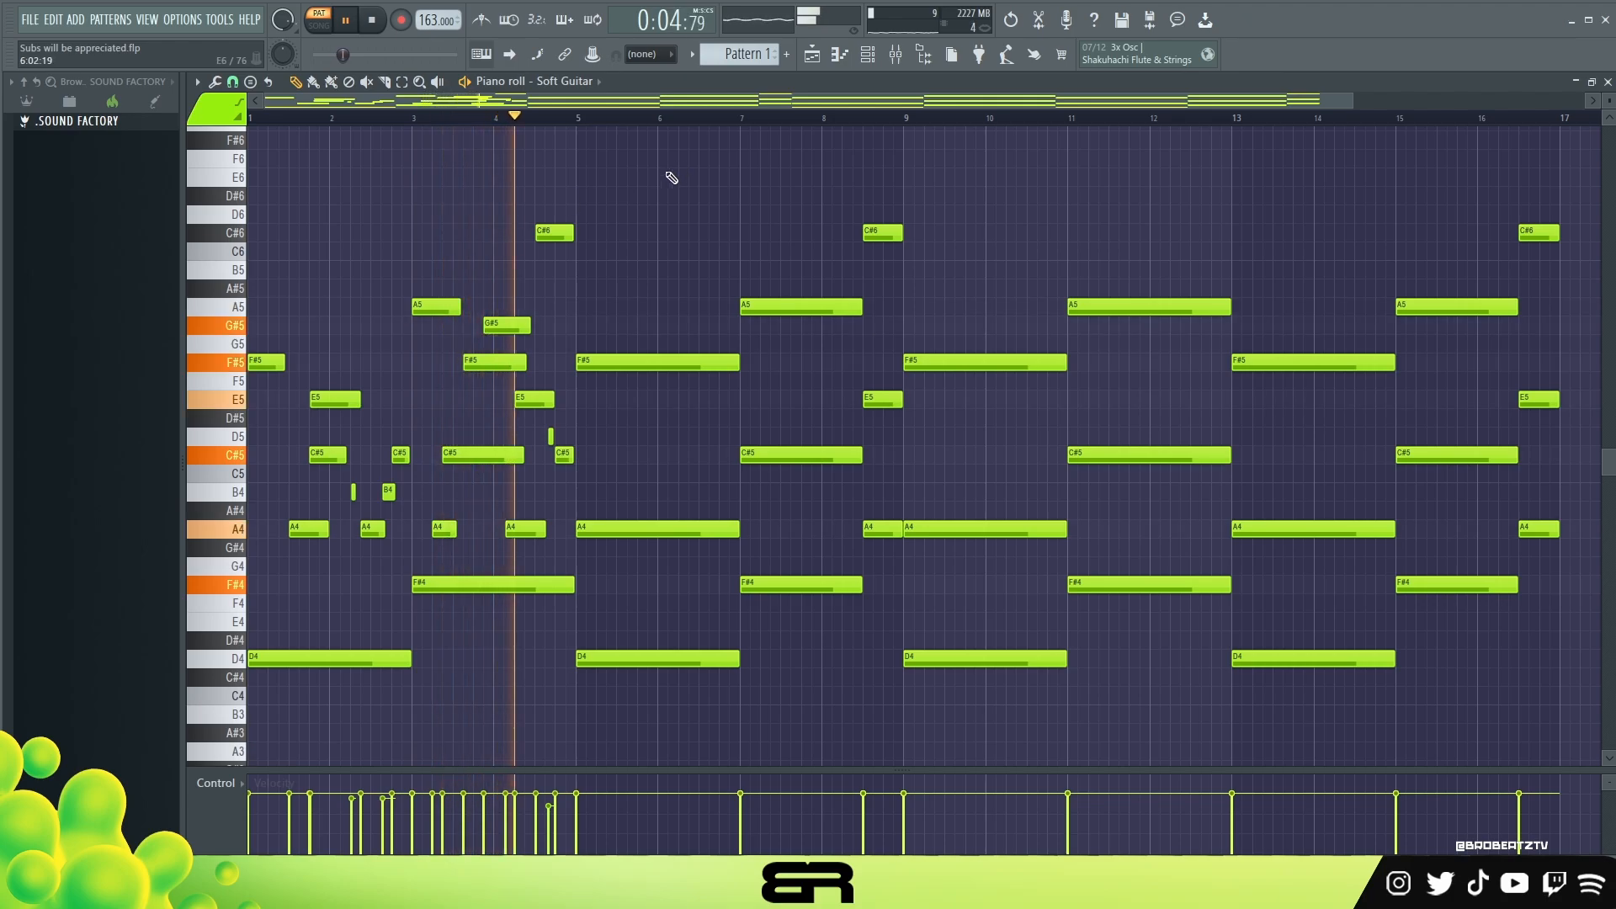
key("space")
left_click(552, 238, "ctrl")
scroll(553, 247, "down", 1, "alt")
right_click(593, 254, "alt")
Step: Delete the chords in bars 5 to 8 and paste a copy of the bars 1 to 4 notes there
left_click_drag(883, 210, 703, 665)
key("Delete")
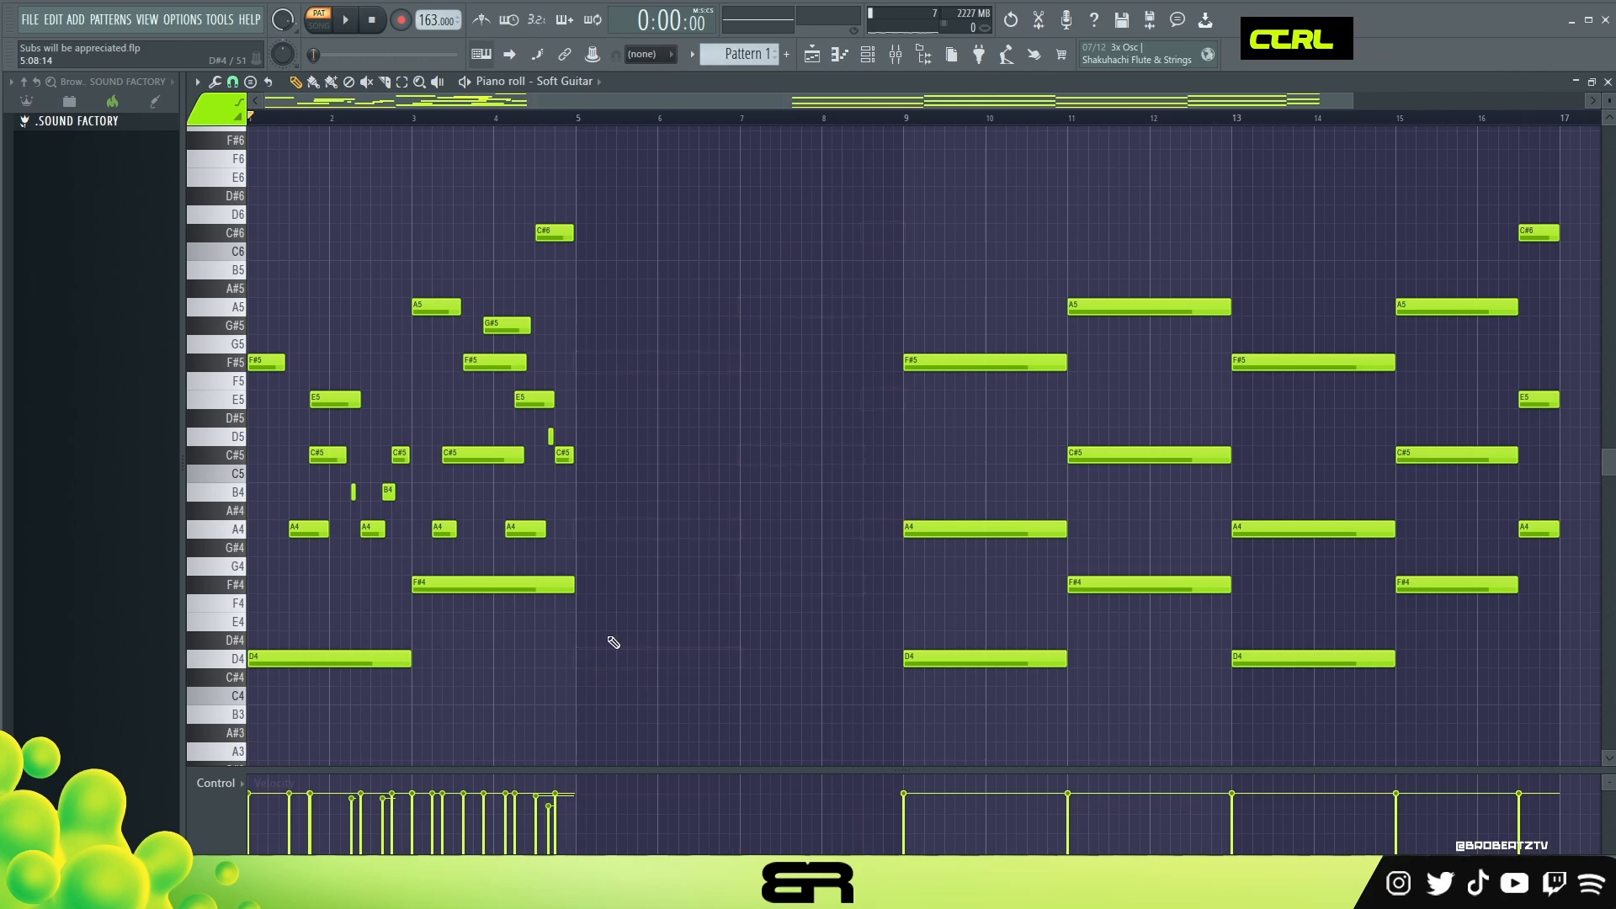
left_click_drag(663, 187, 482, 408)
left_click_drag(431, 455, 239, 667)
left_click_drag(258, 362, 586, 363)
Step: Remove the copied C#6 and A4 notes from bar 8
left_click(643, 382)
right_click(864, 529)
left_click_drag(1519, 244, 1564, 539)
right_click(1113, 371)
Step: Lengthen the copied G#5, F#5, A4 and C#5 notes in bars 7 and 8 so they ring toward the end of bar 8
left_click_drag(857, 325, 875, 364)
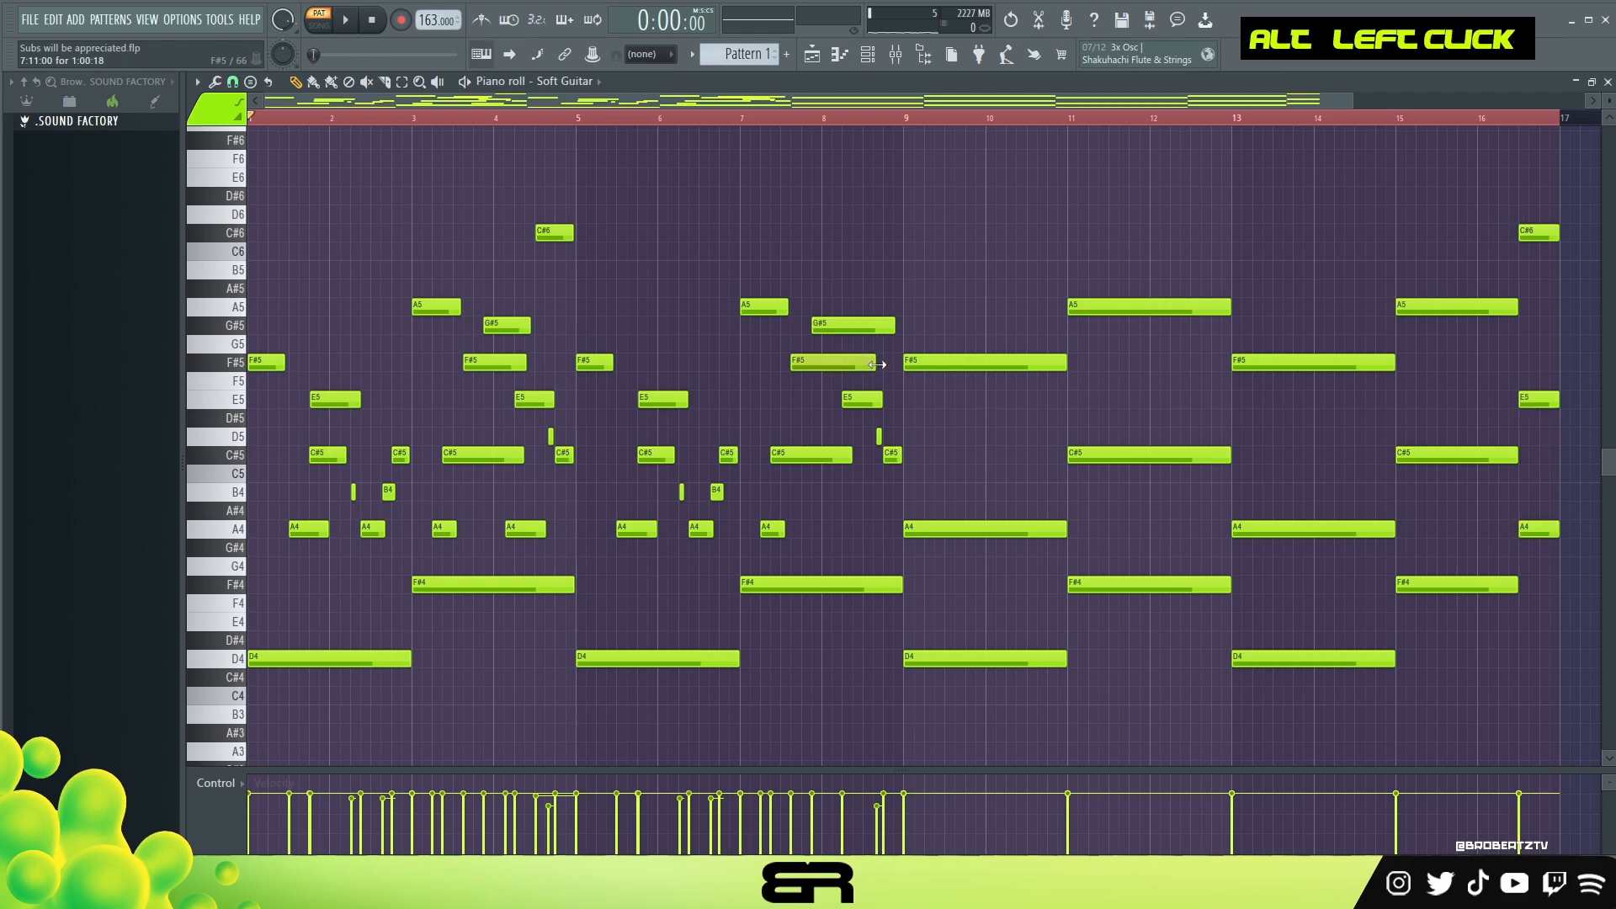
left_click_drag(783, 528, 865, 530)
left_click_drag(852, 454, 868, 455)
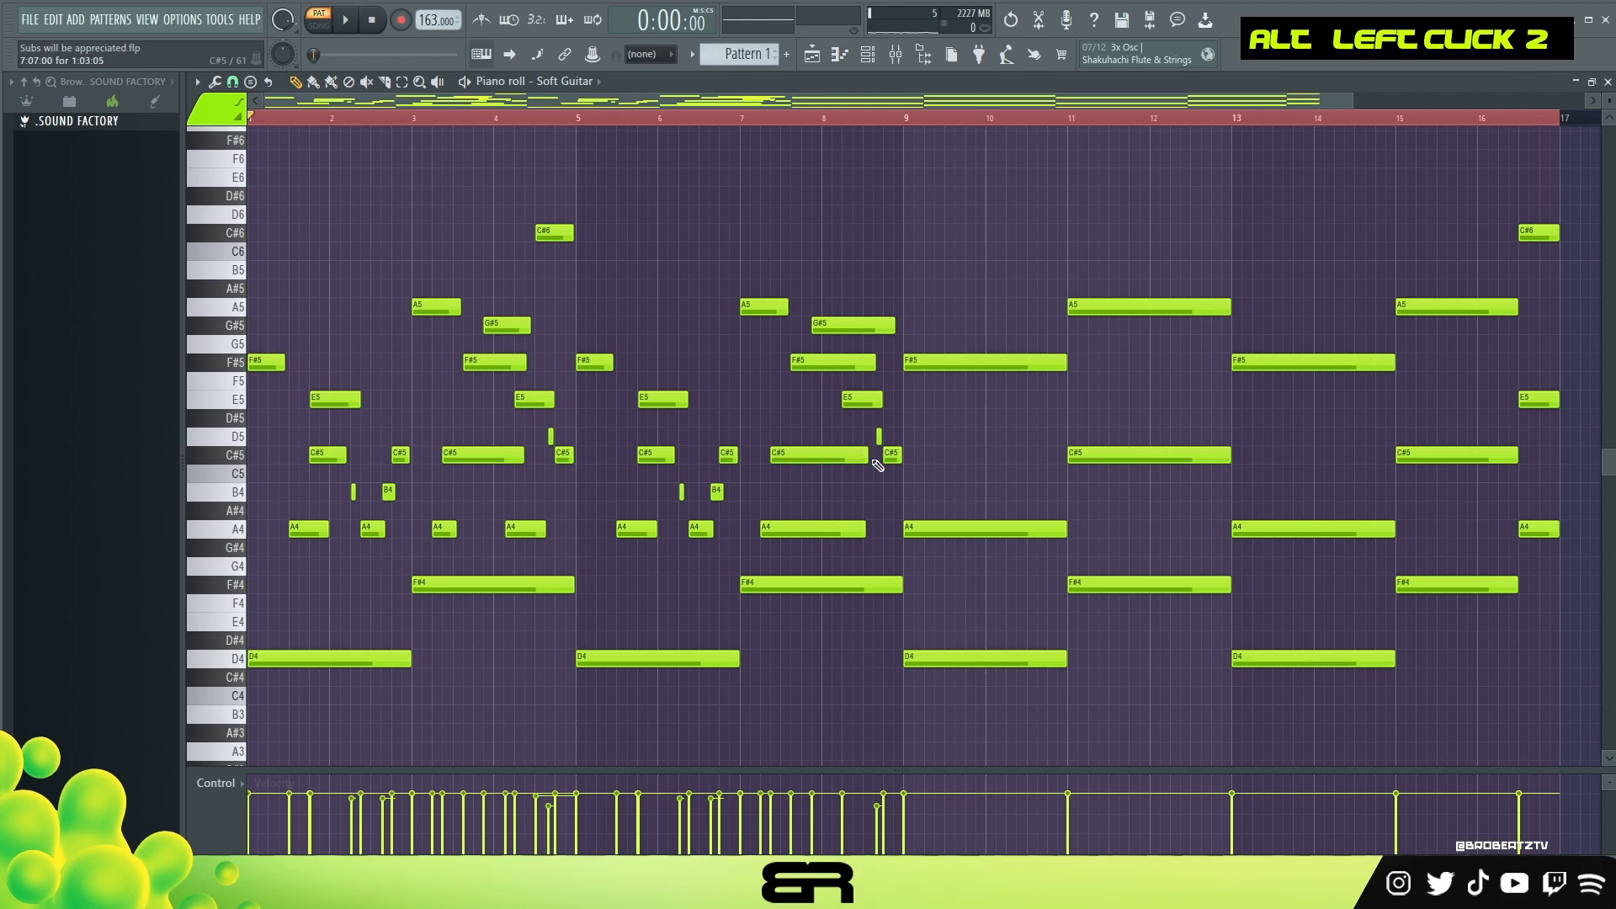
Step: Play the pattern and lengthen the F#5 note at the start of bar 5 to about 10.5 steps
key("space")
right_click(855, 205)
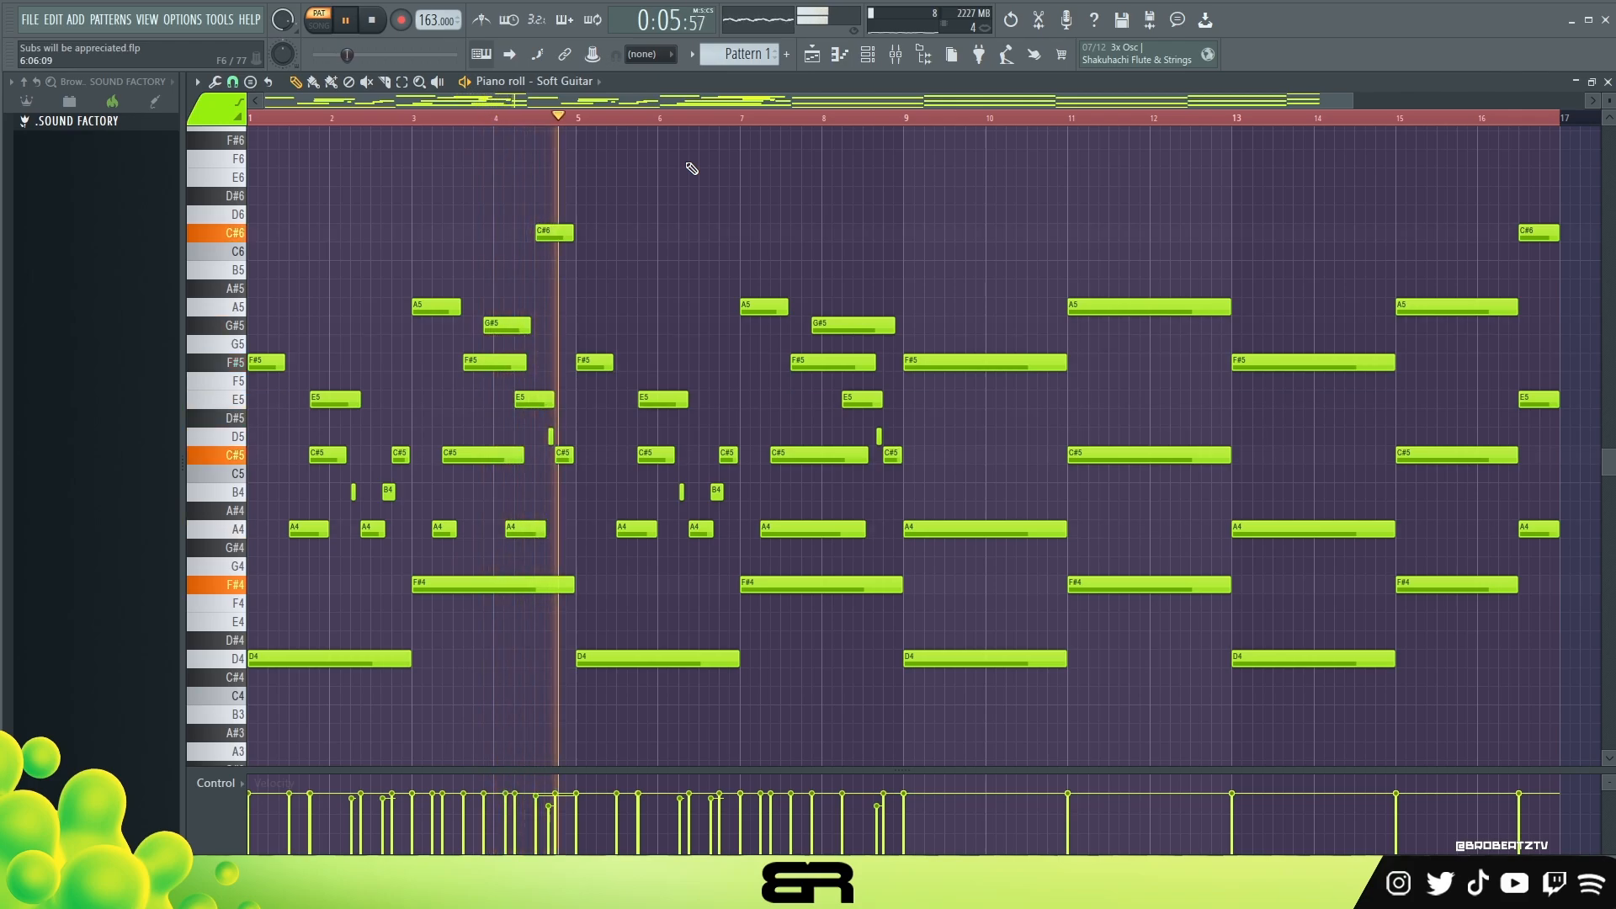
key("shift")
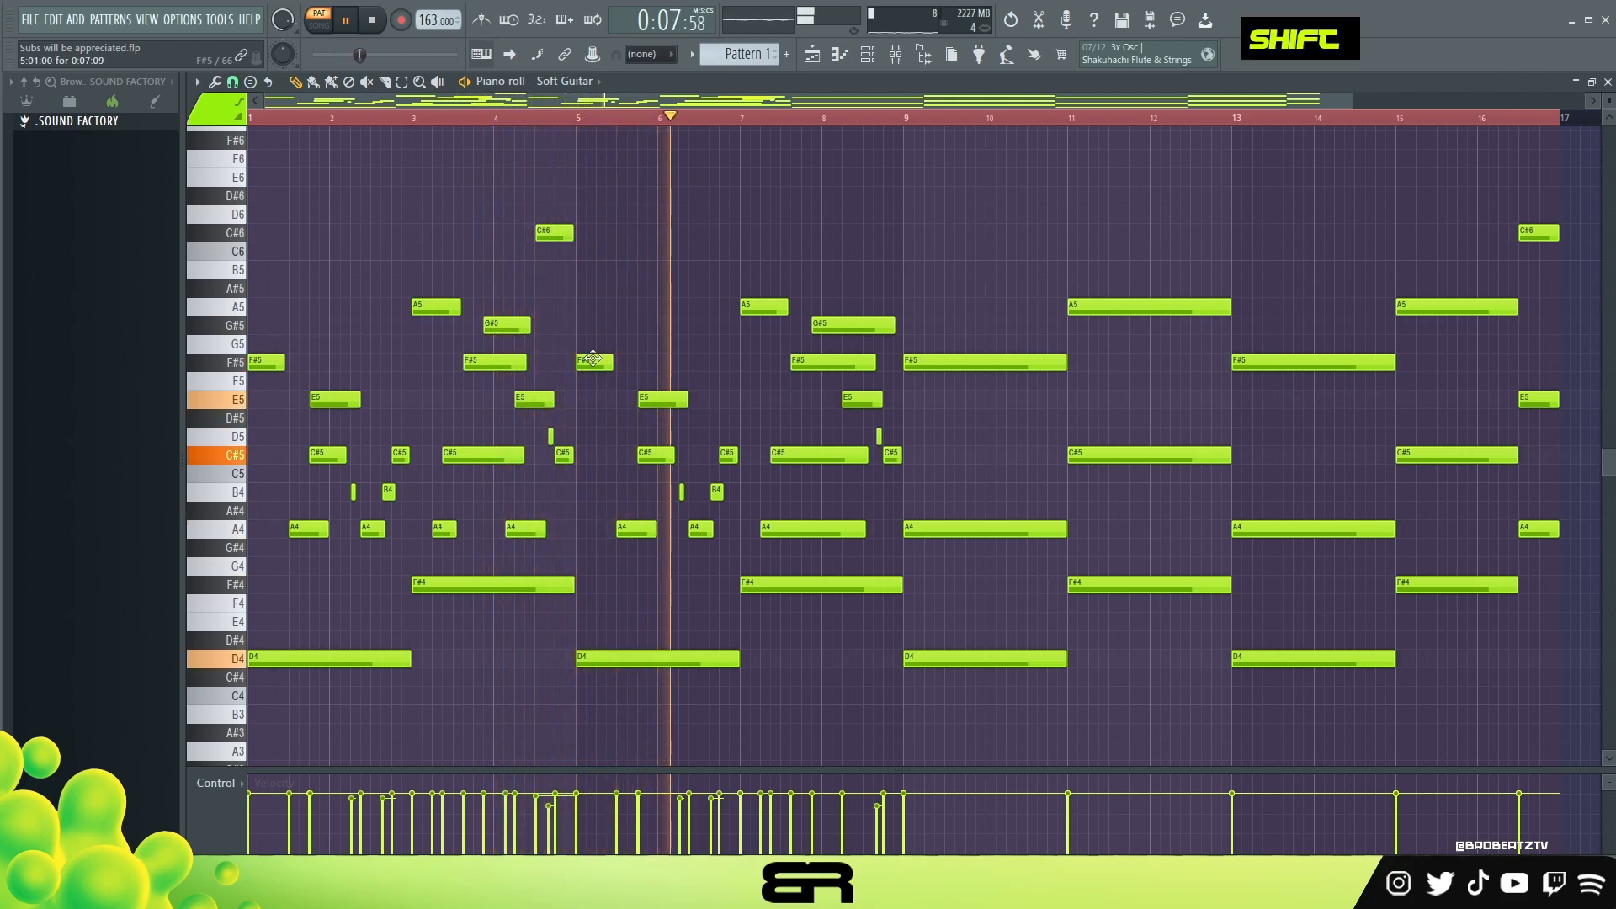
scroll(592, 359, "down", 1)
left_click_drag(613, 364, 631, 364)
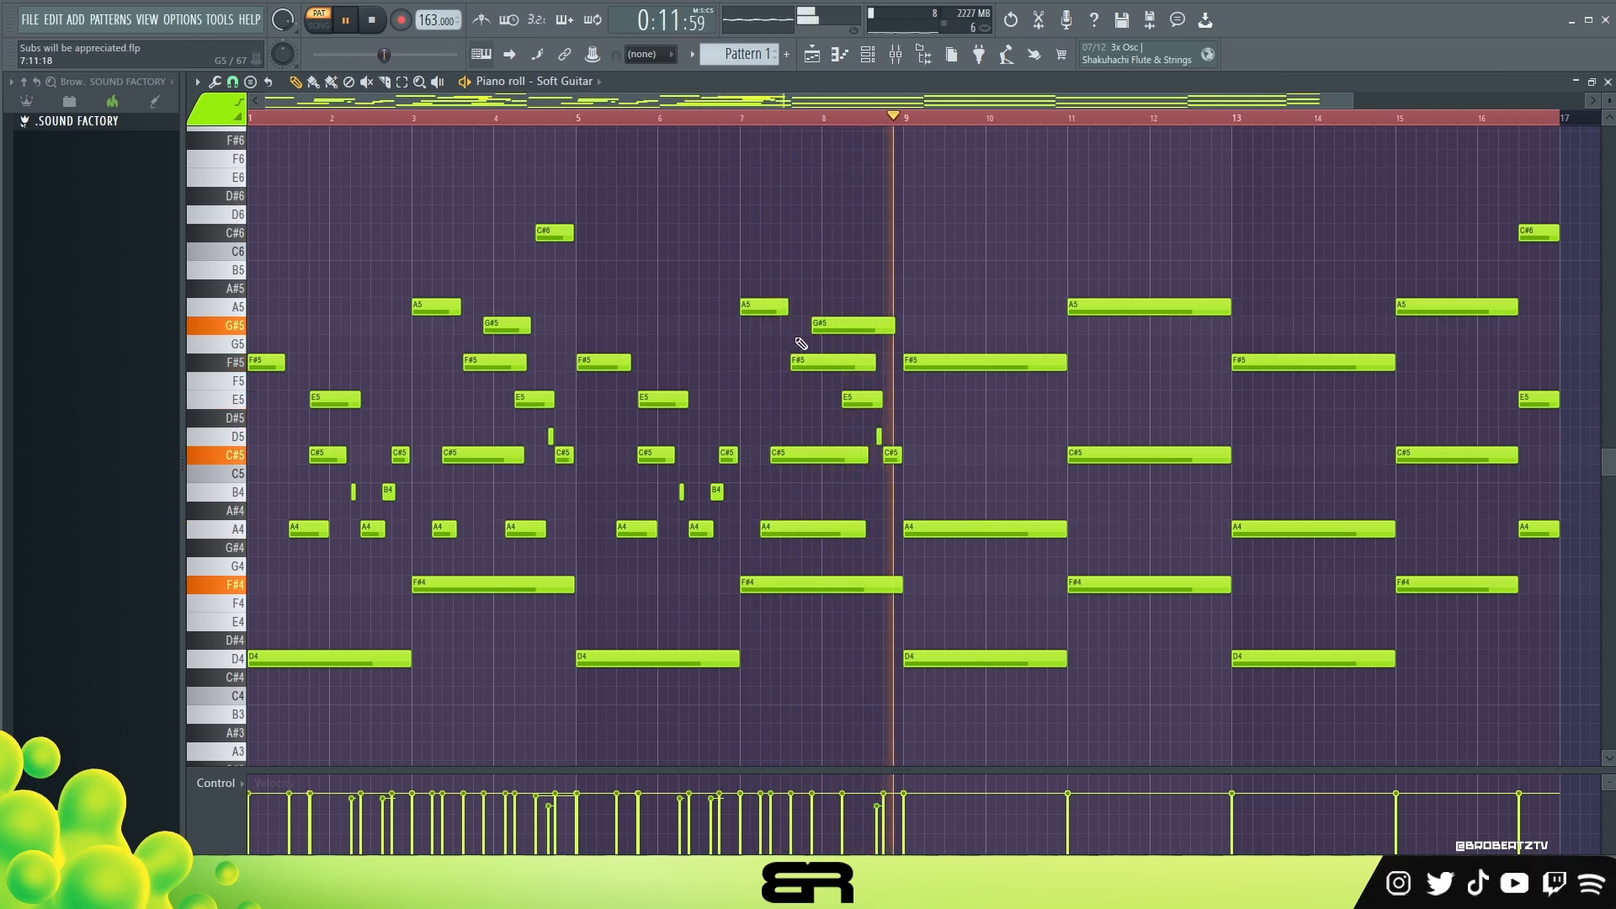
key("space")
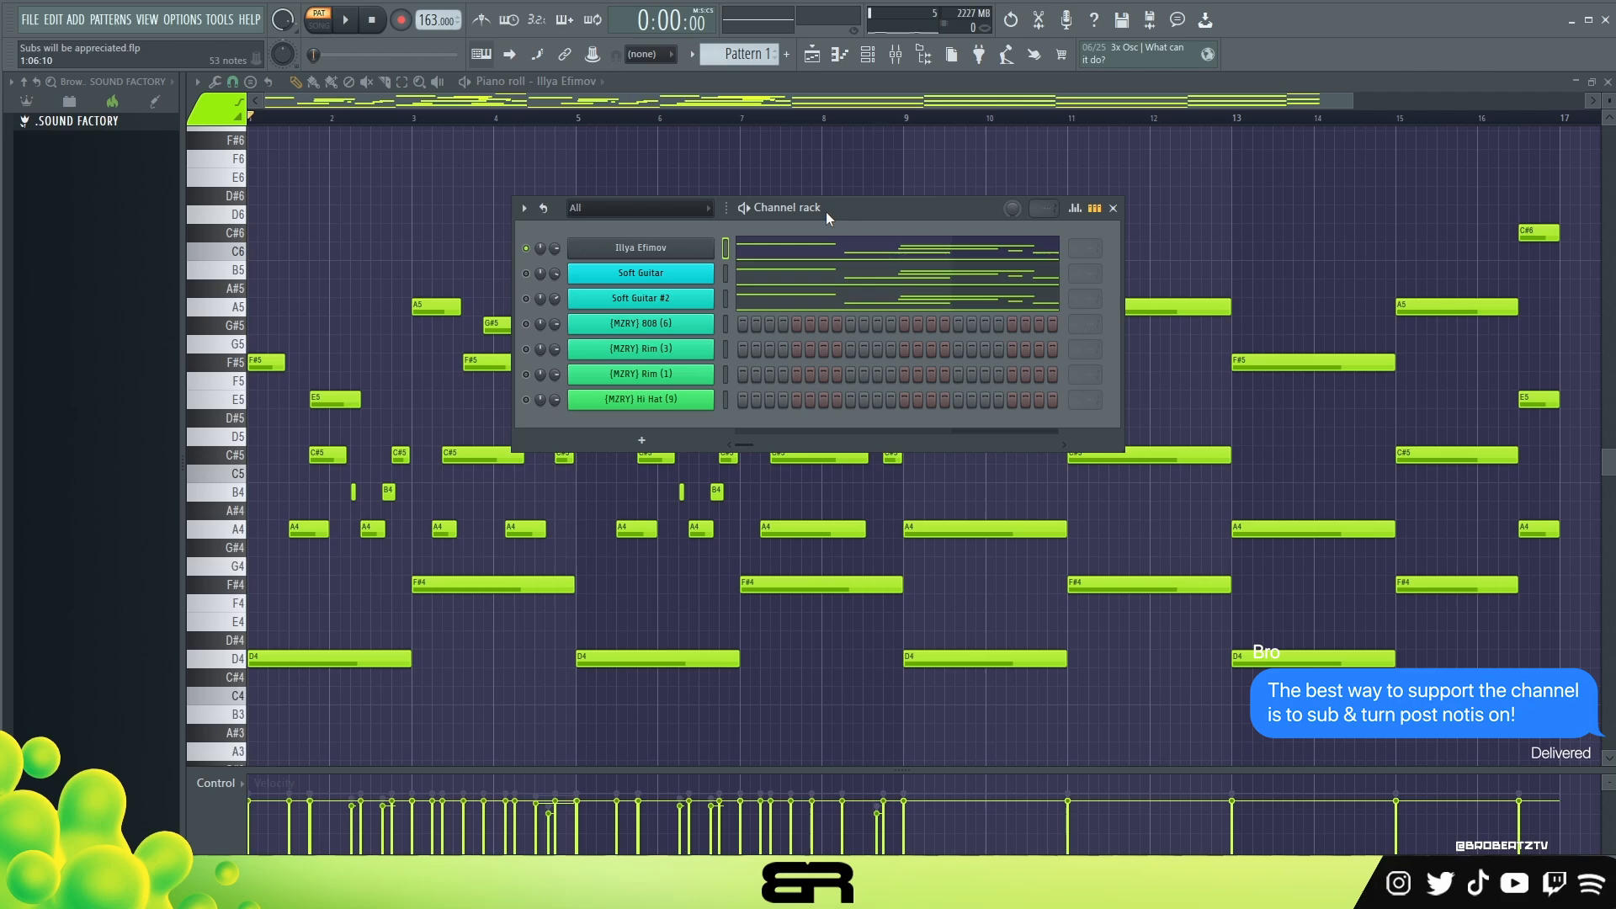
Step: Play the pattern with the Illya Efimov instrument open, and open the Soft Guitar instrument
left_click(633, 247)
key("space")
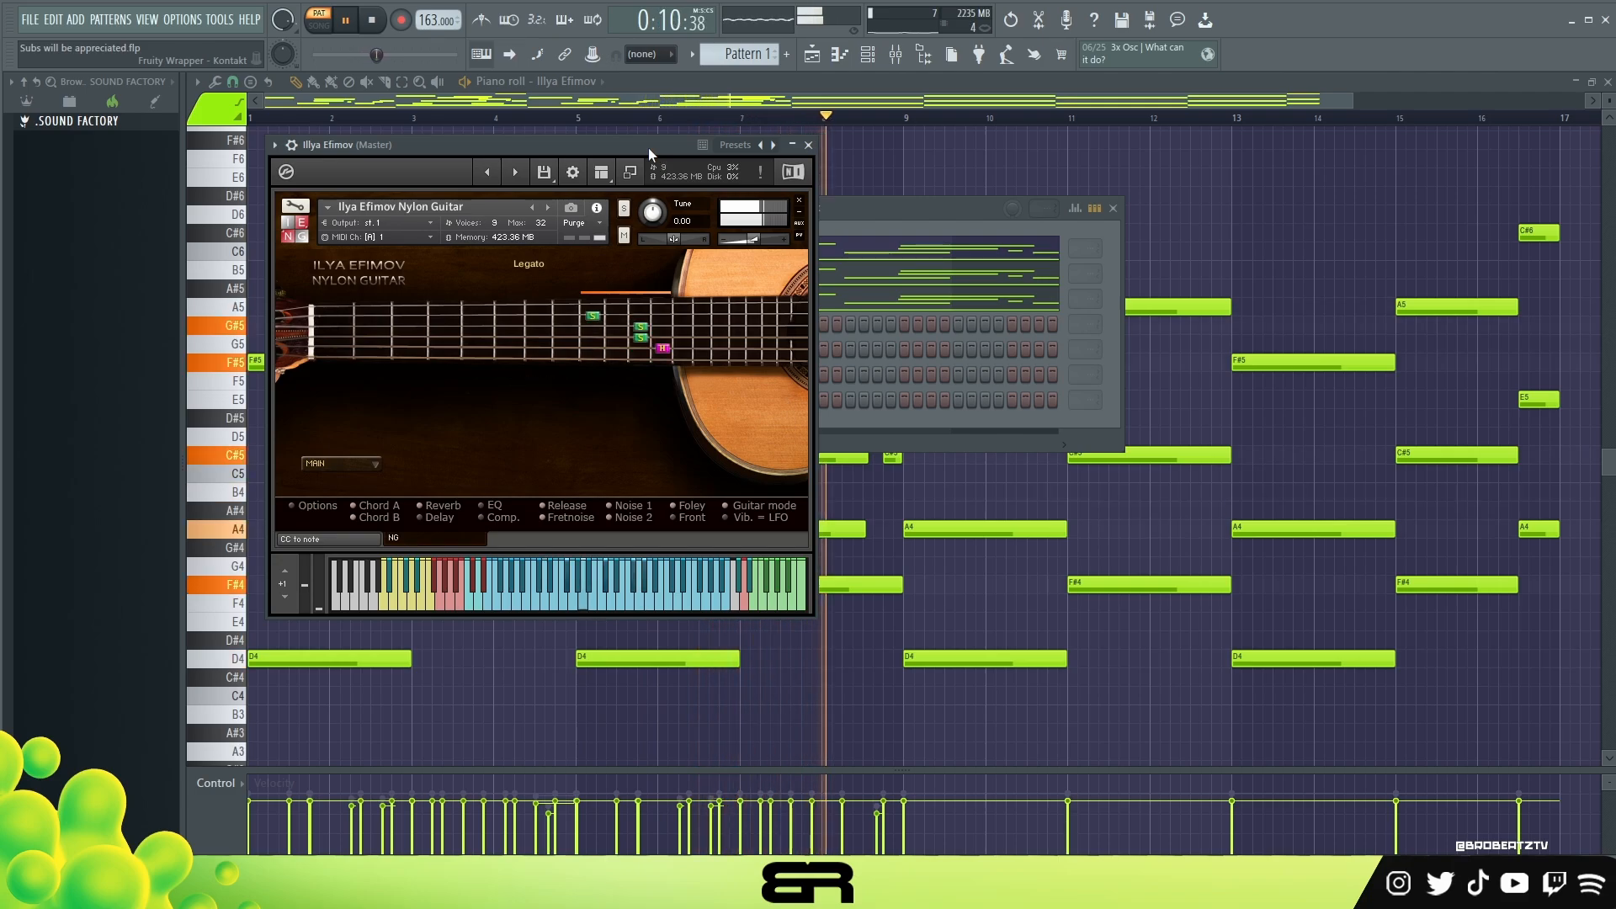
key("space")
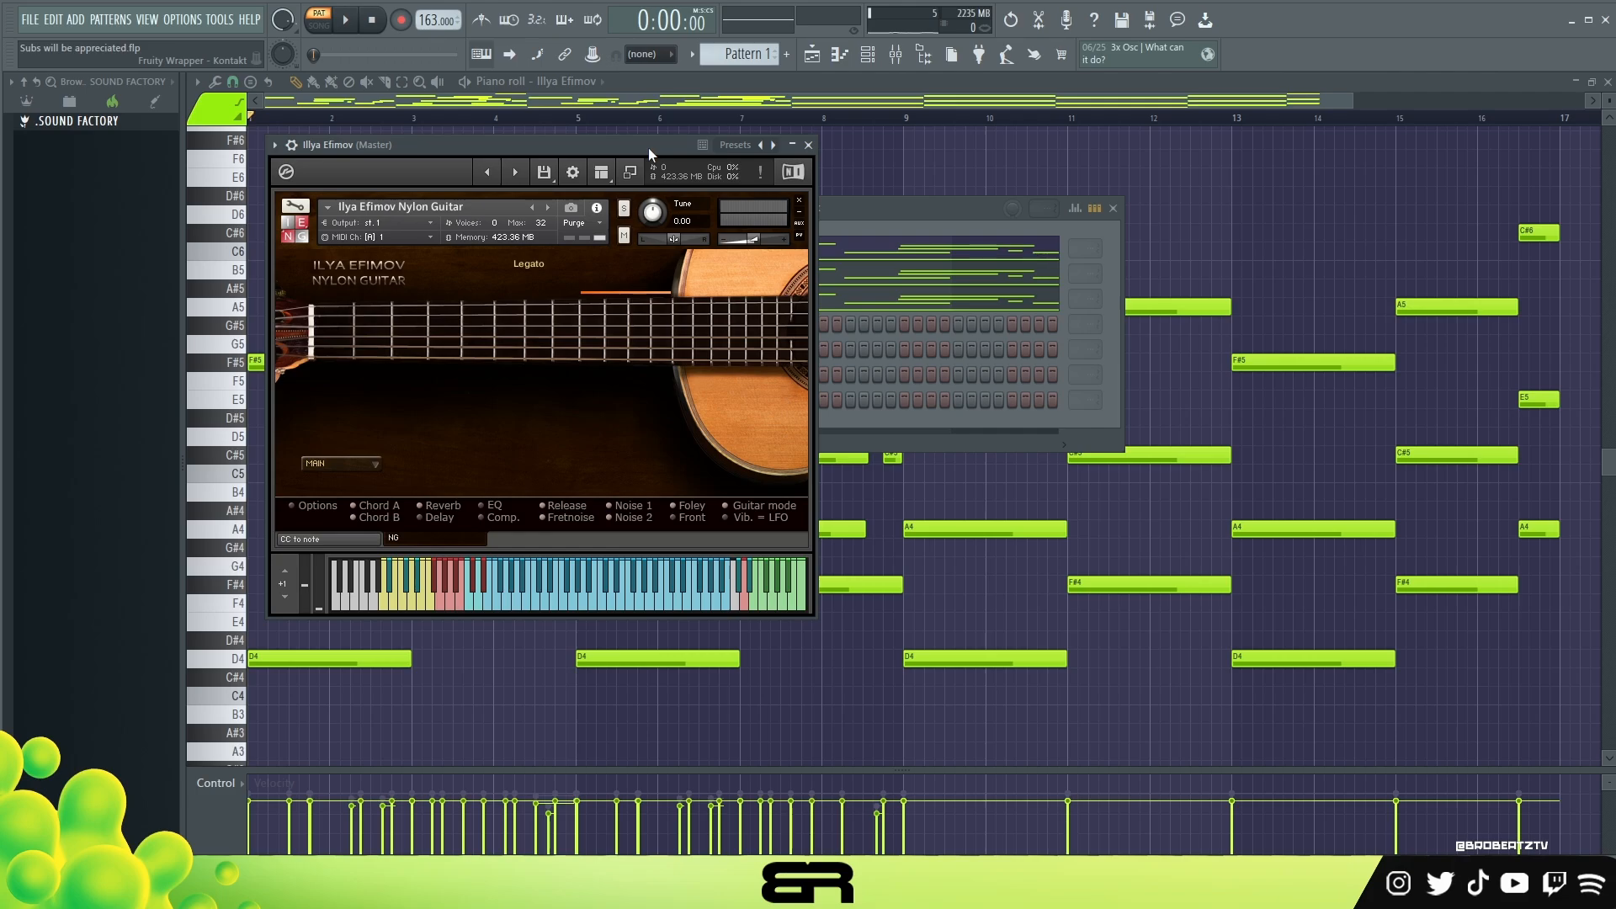
left_click_drag(648, 148, 1117, 135)
left_click(673, 277)
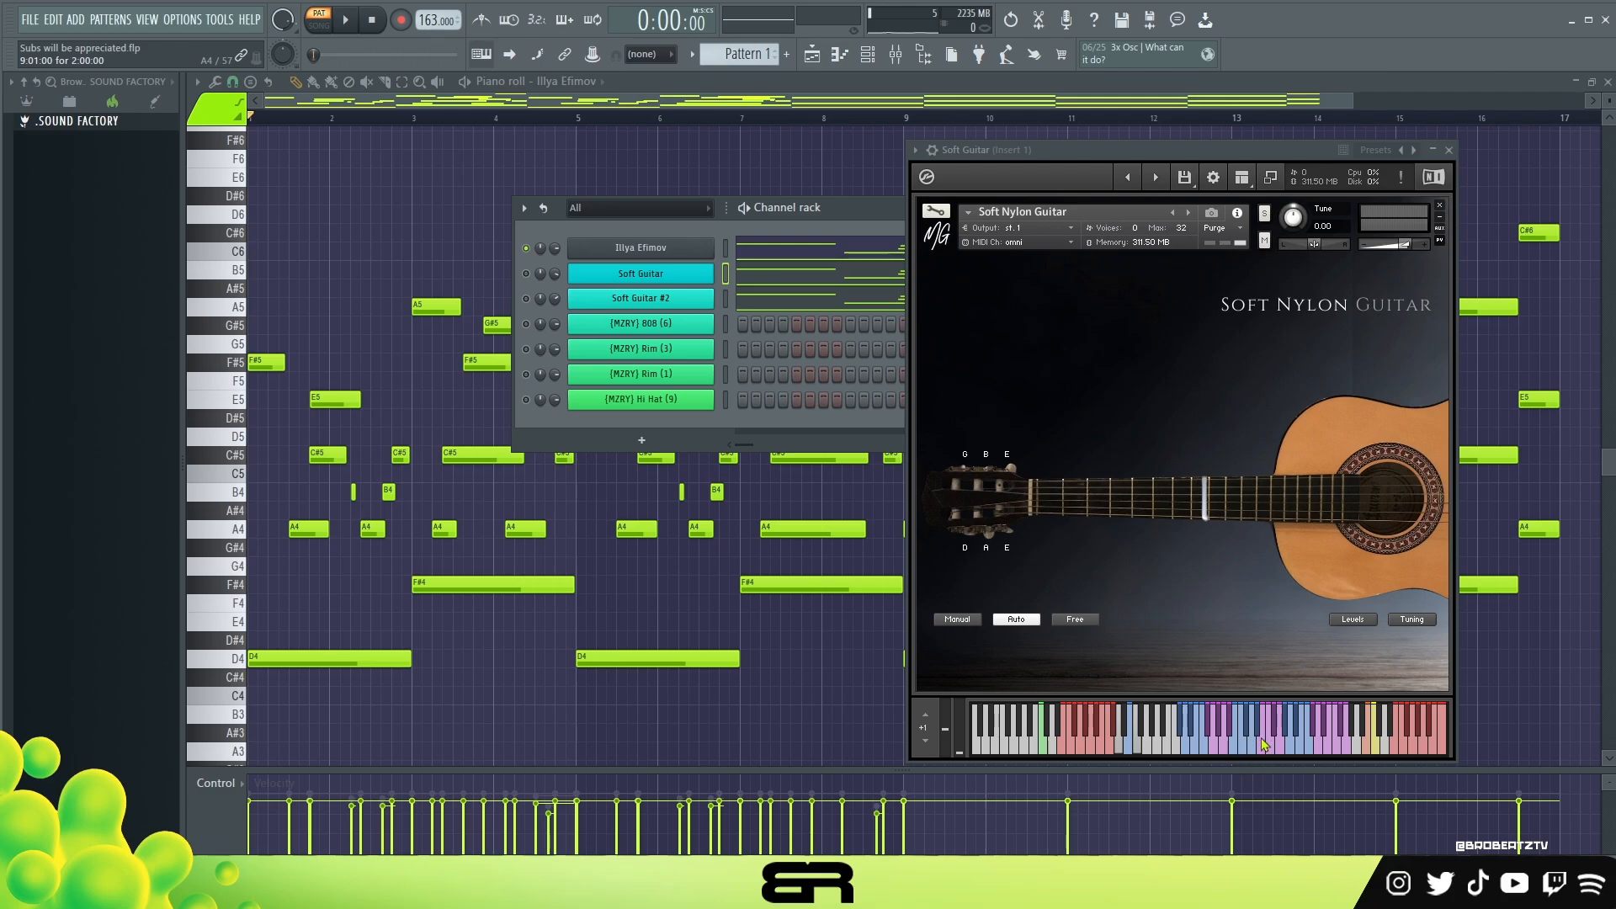
Step: Close the Soft Guitar instrument, view the Illya Efimov instrument's window, and close it
left_click(1448, 150)
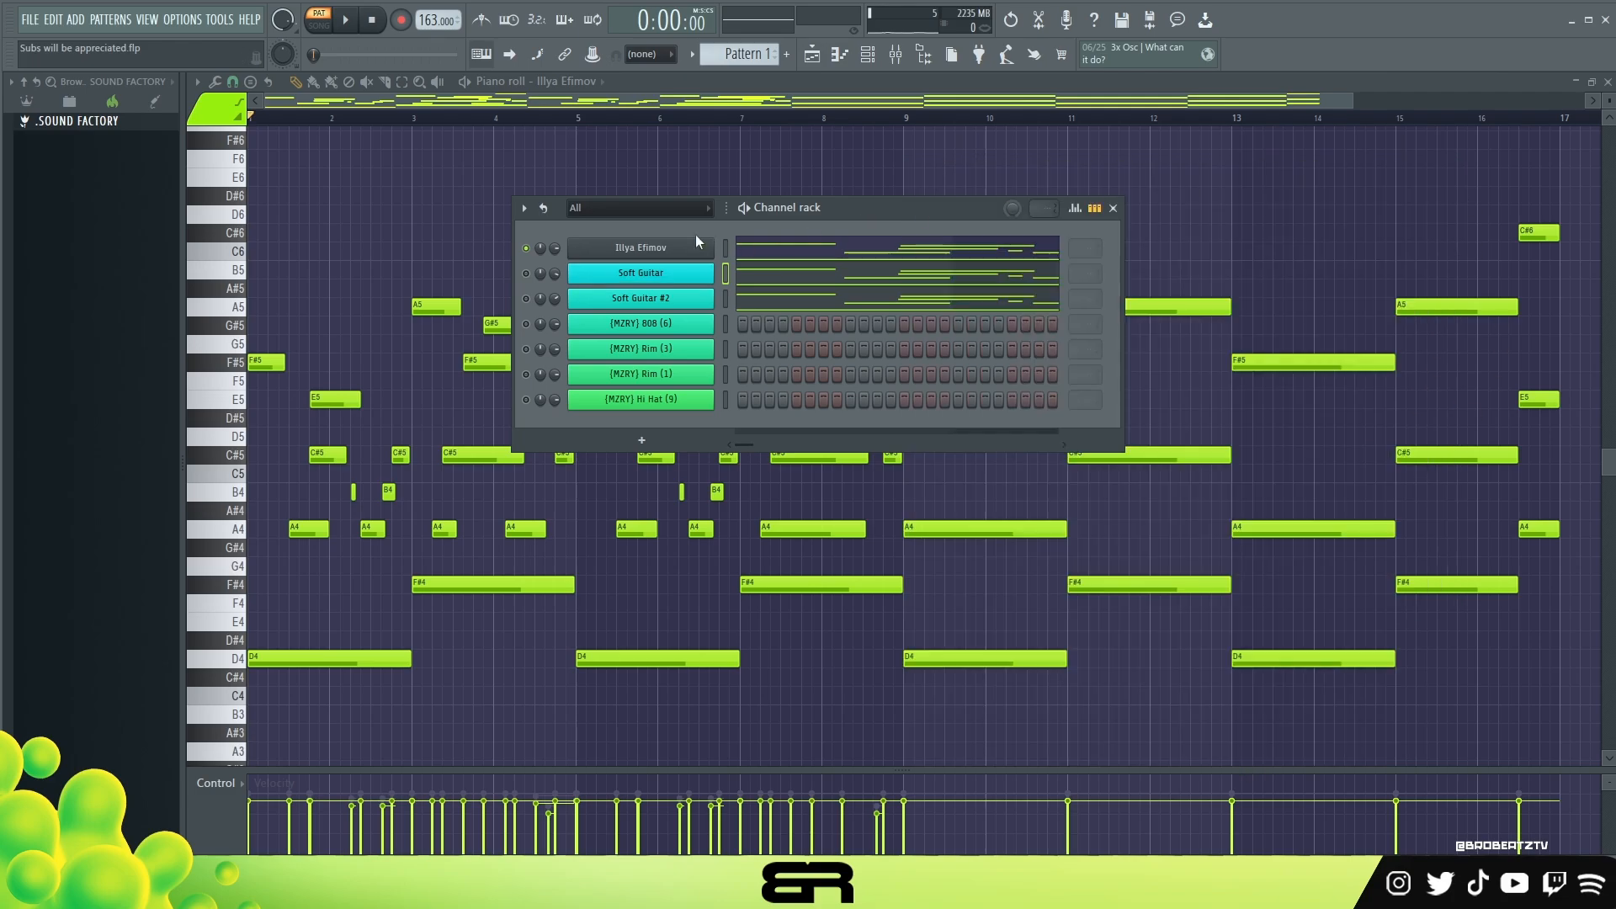
left_click(637, 249)
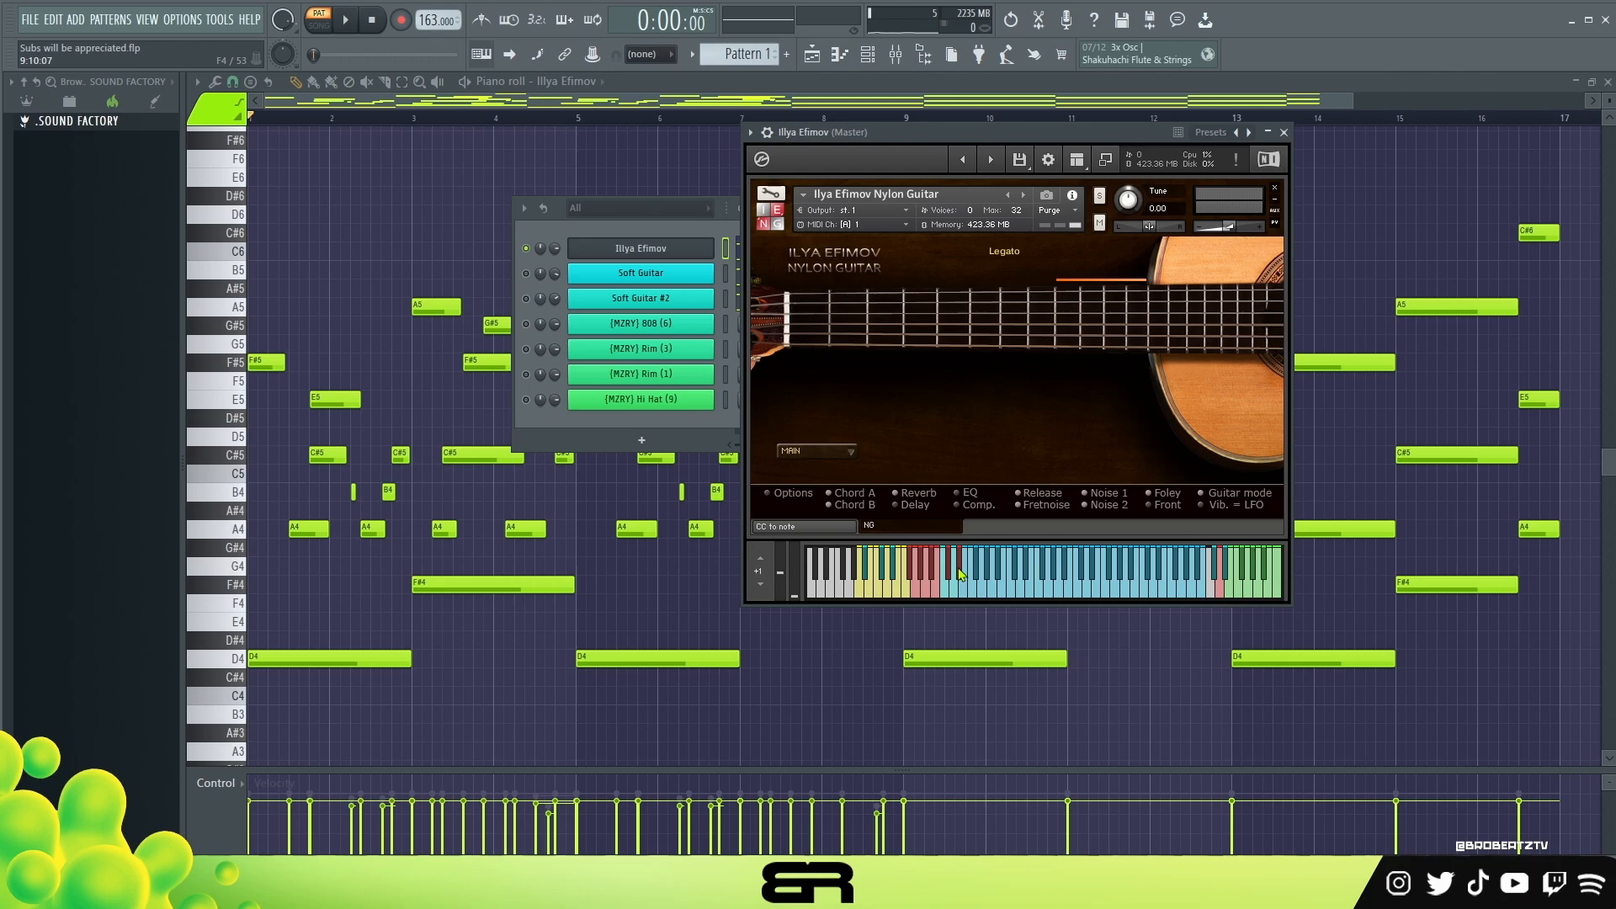
left_click_drag(998, 135, 561, 155)
left_click(847, 155)
Step: Solo the Soft Guitar channel and play the pattern through to audition its sound
left_click_drag(814, 208, 710, 191)
left_click(478, 251, "ctrl")
key("space")
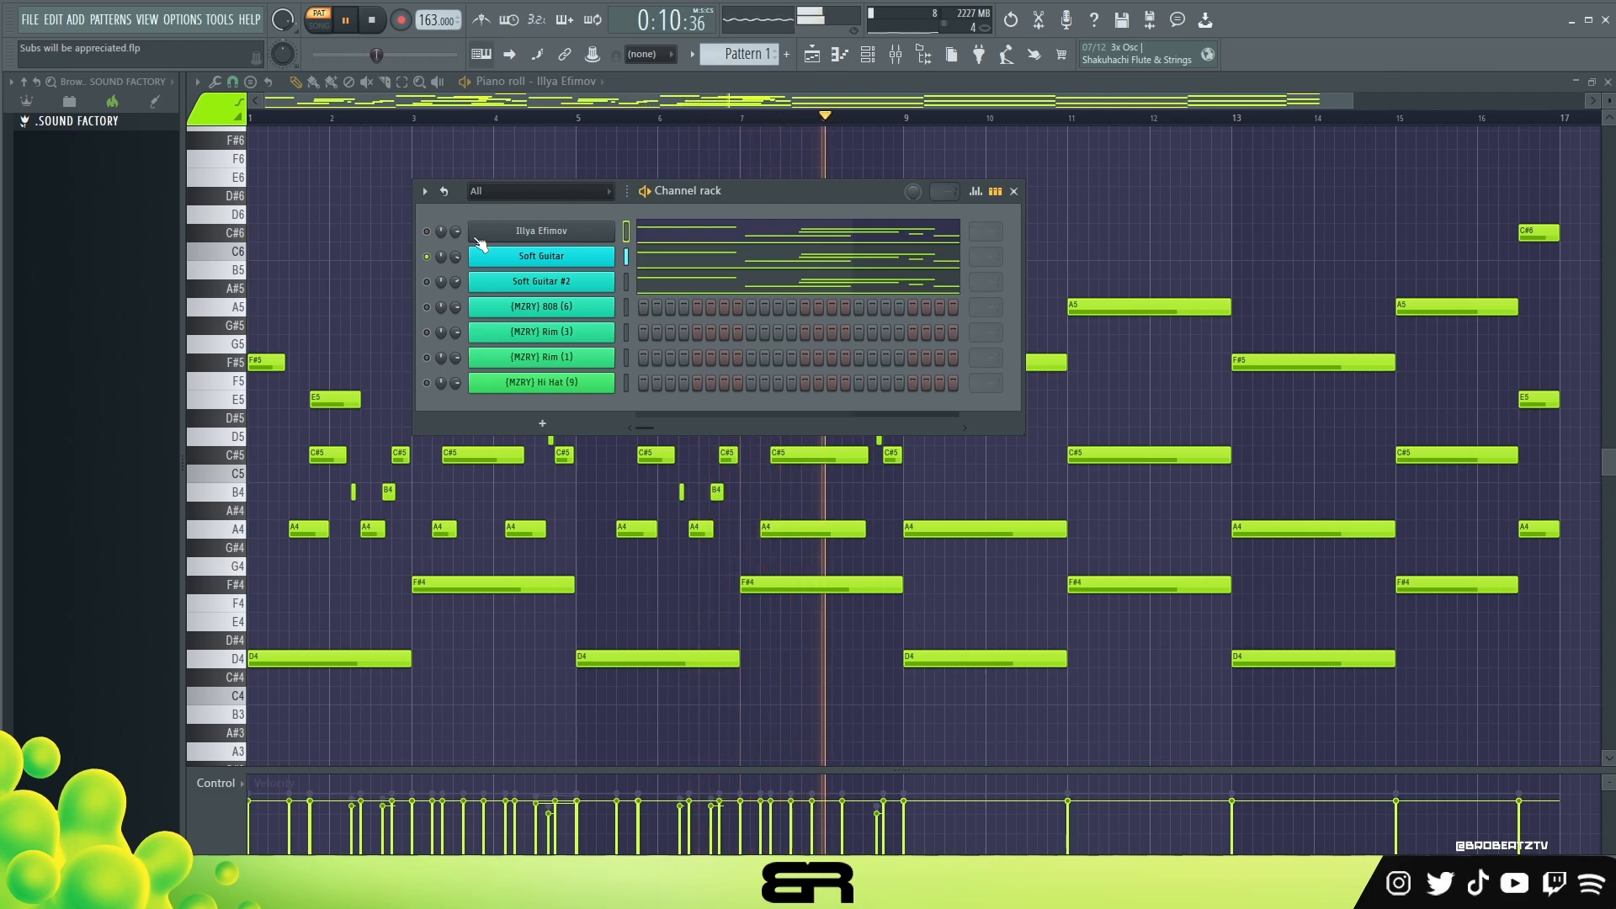
key("space")
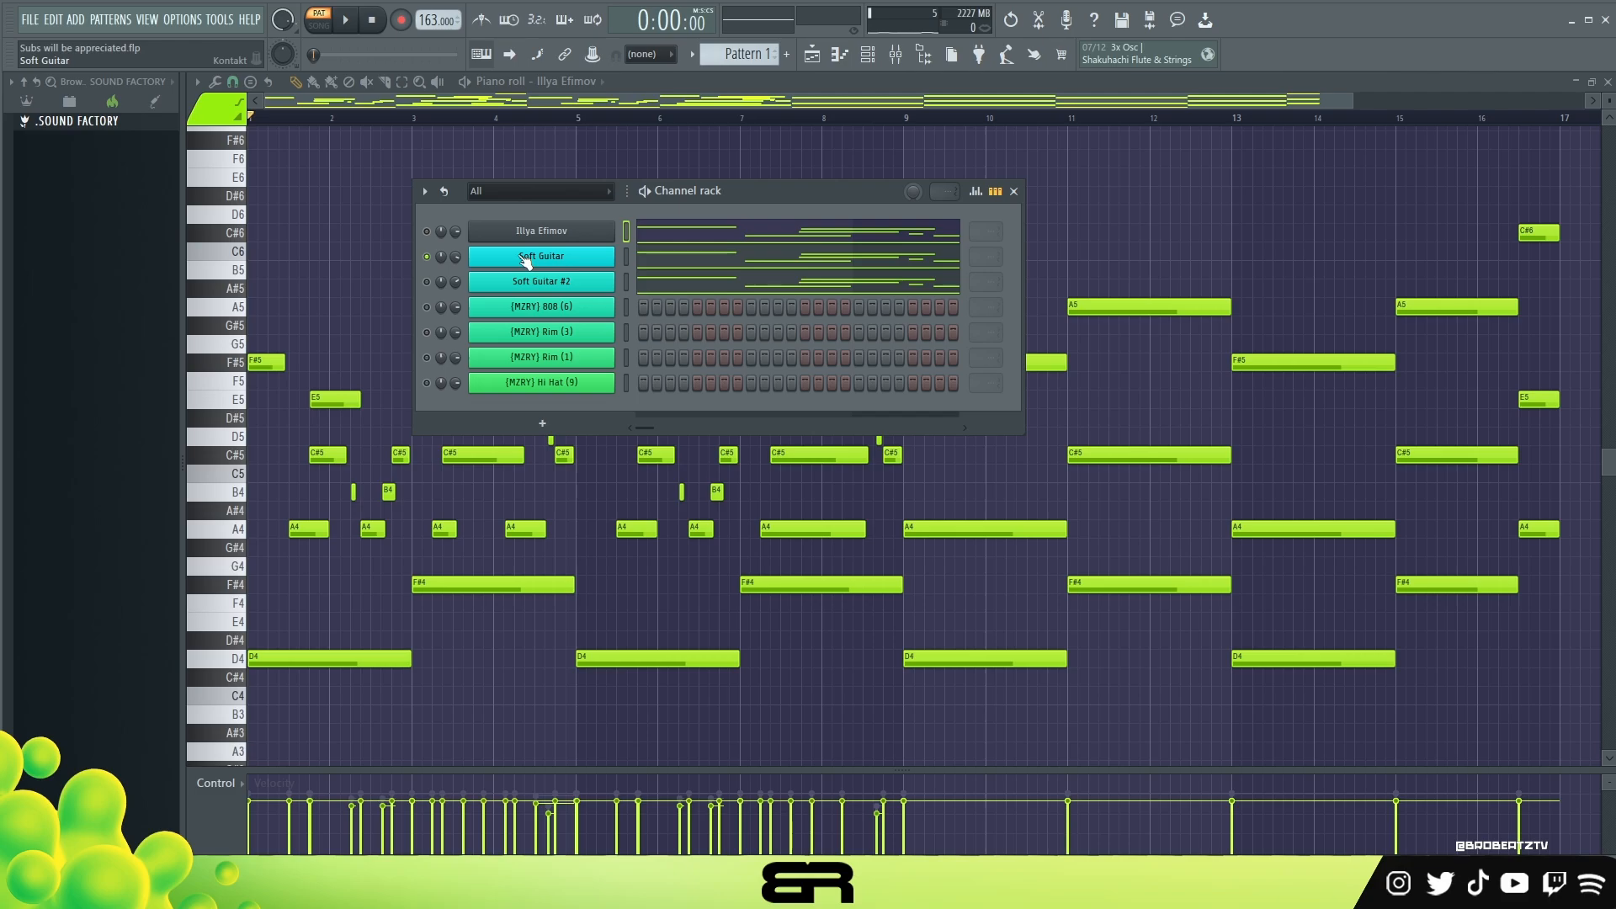
Step: Open the Soft Guitar instrument, trigger its yellow keyswitch, play the pattern with it, and close the instrument
left_click(573, 264)
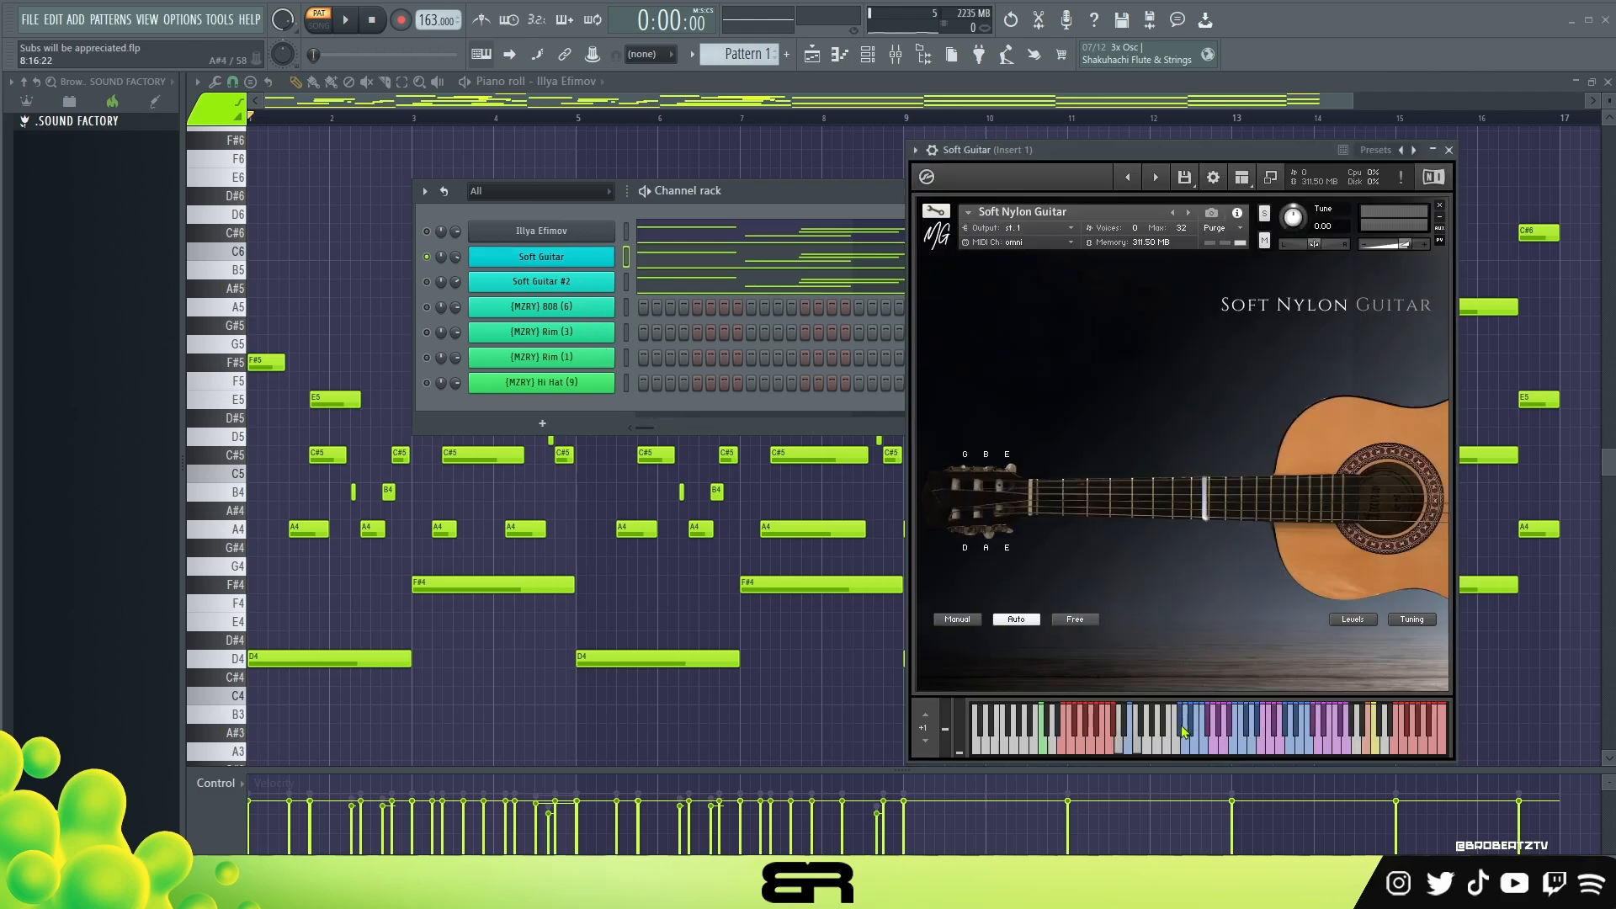
double_click(1372, 749)
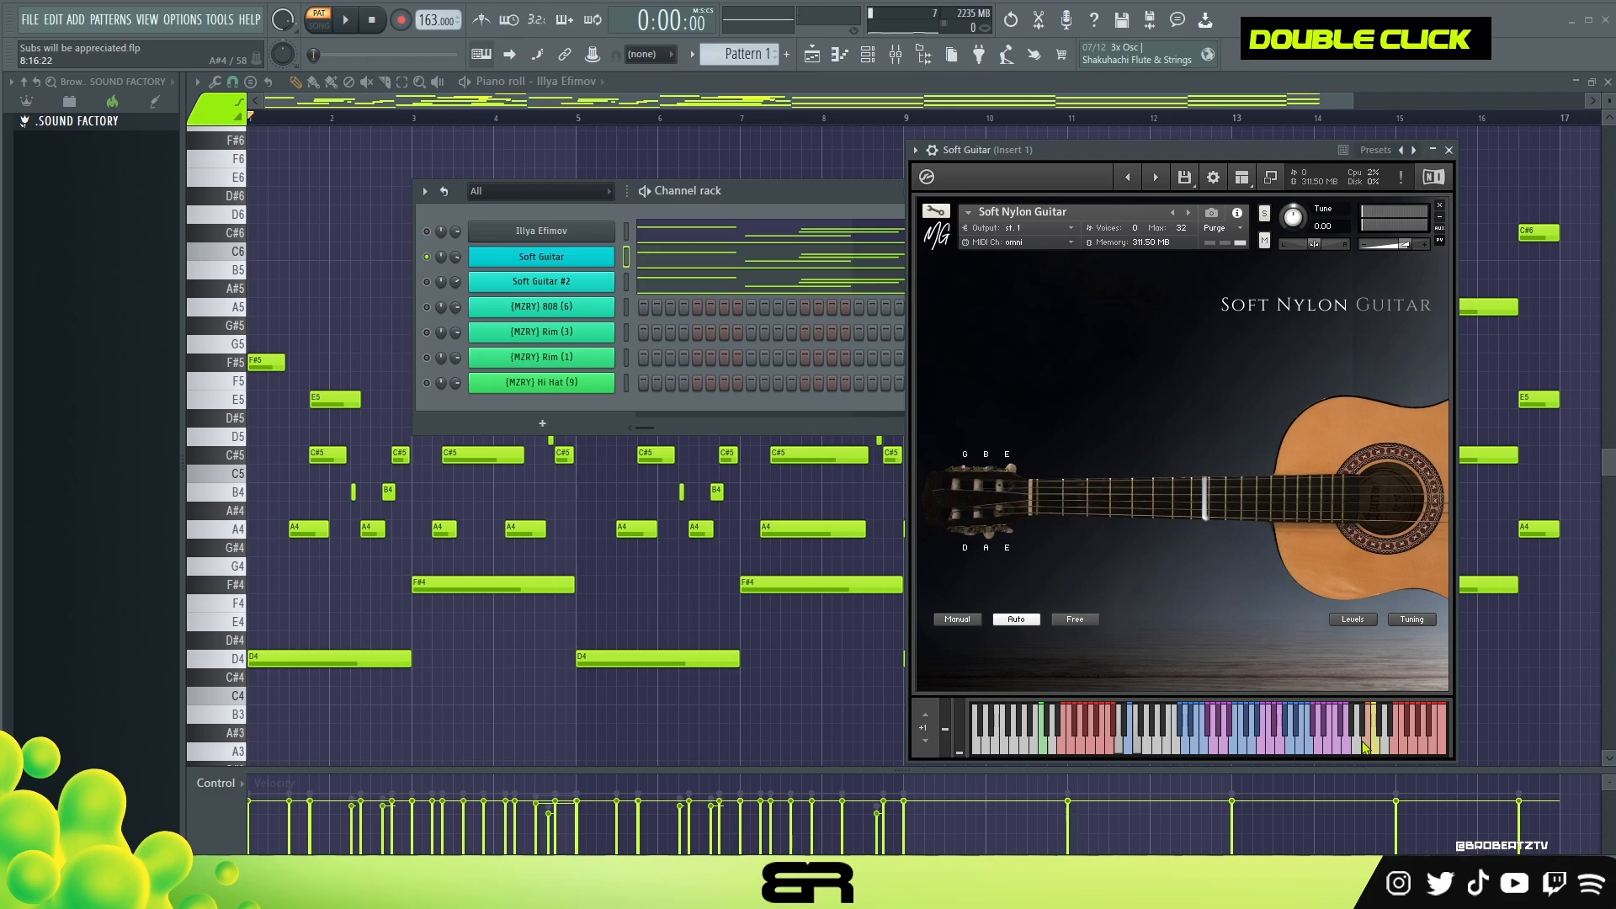
key("space")
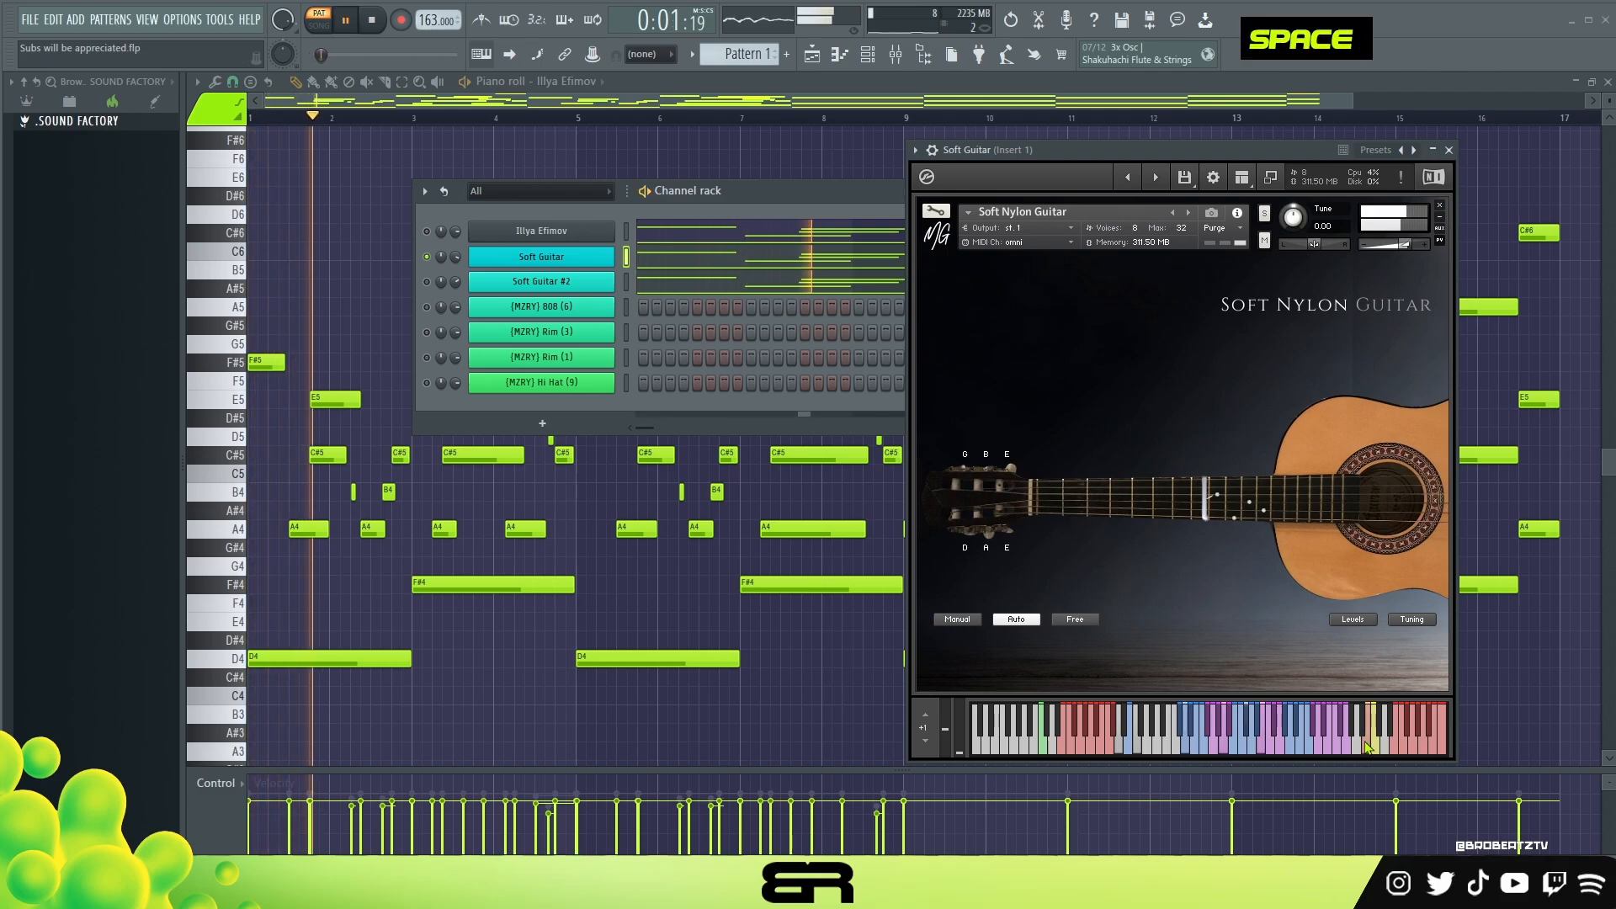
key("space")
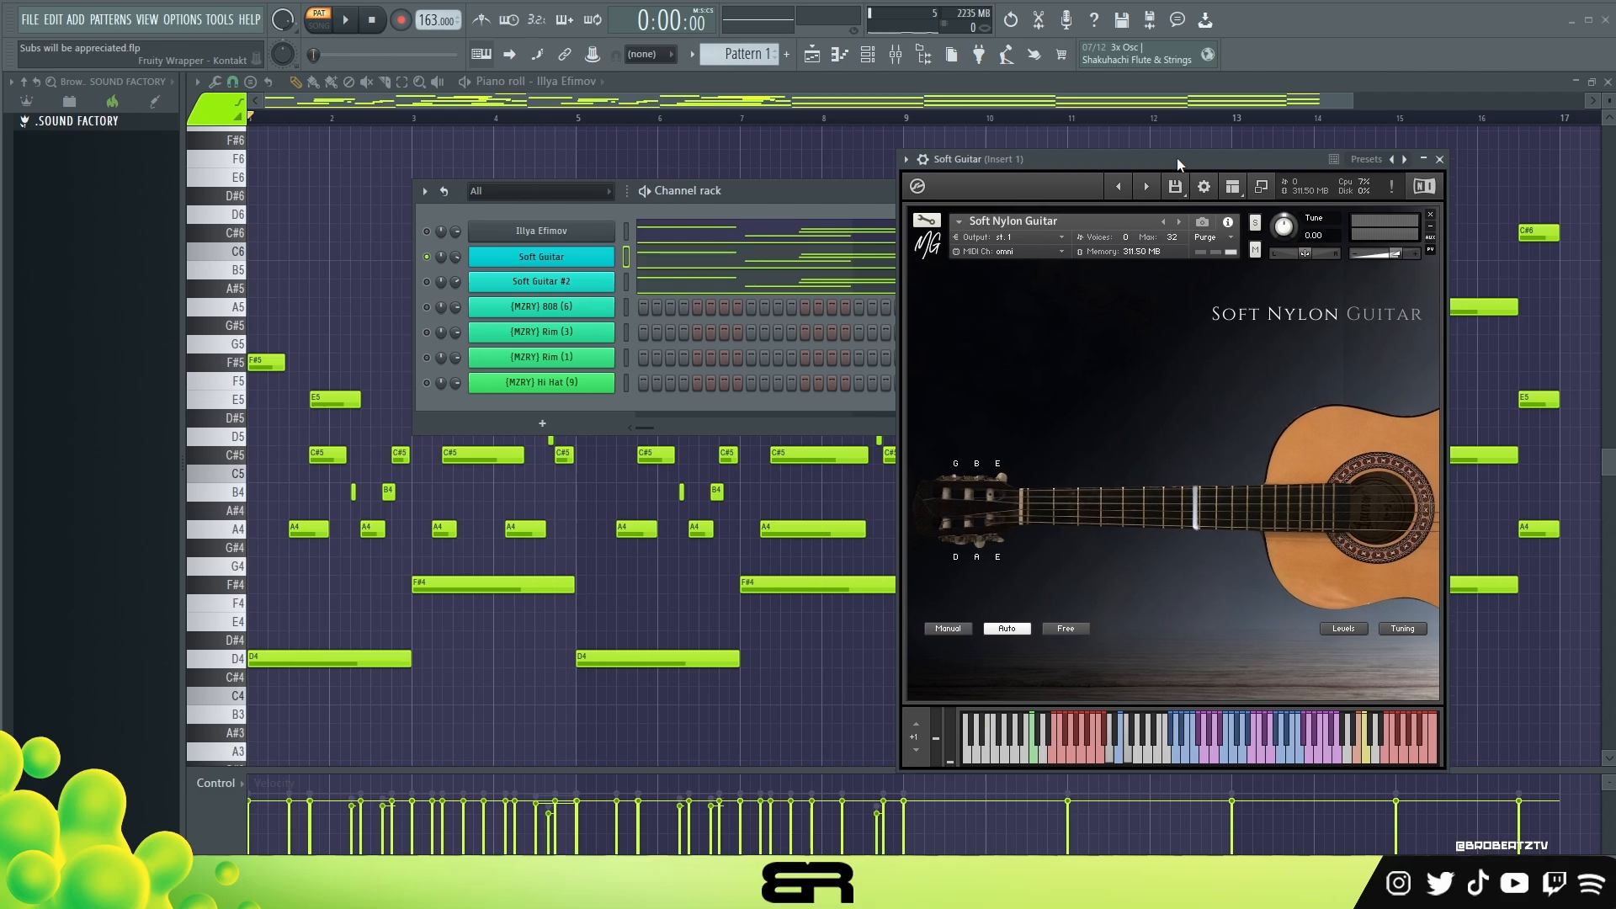
left_click_drag(1176, 155, 1100, 158)
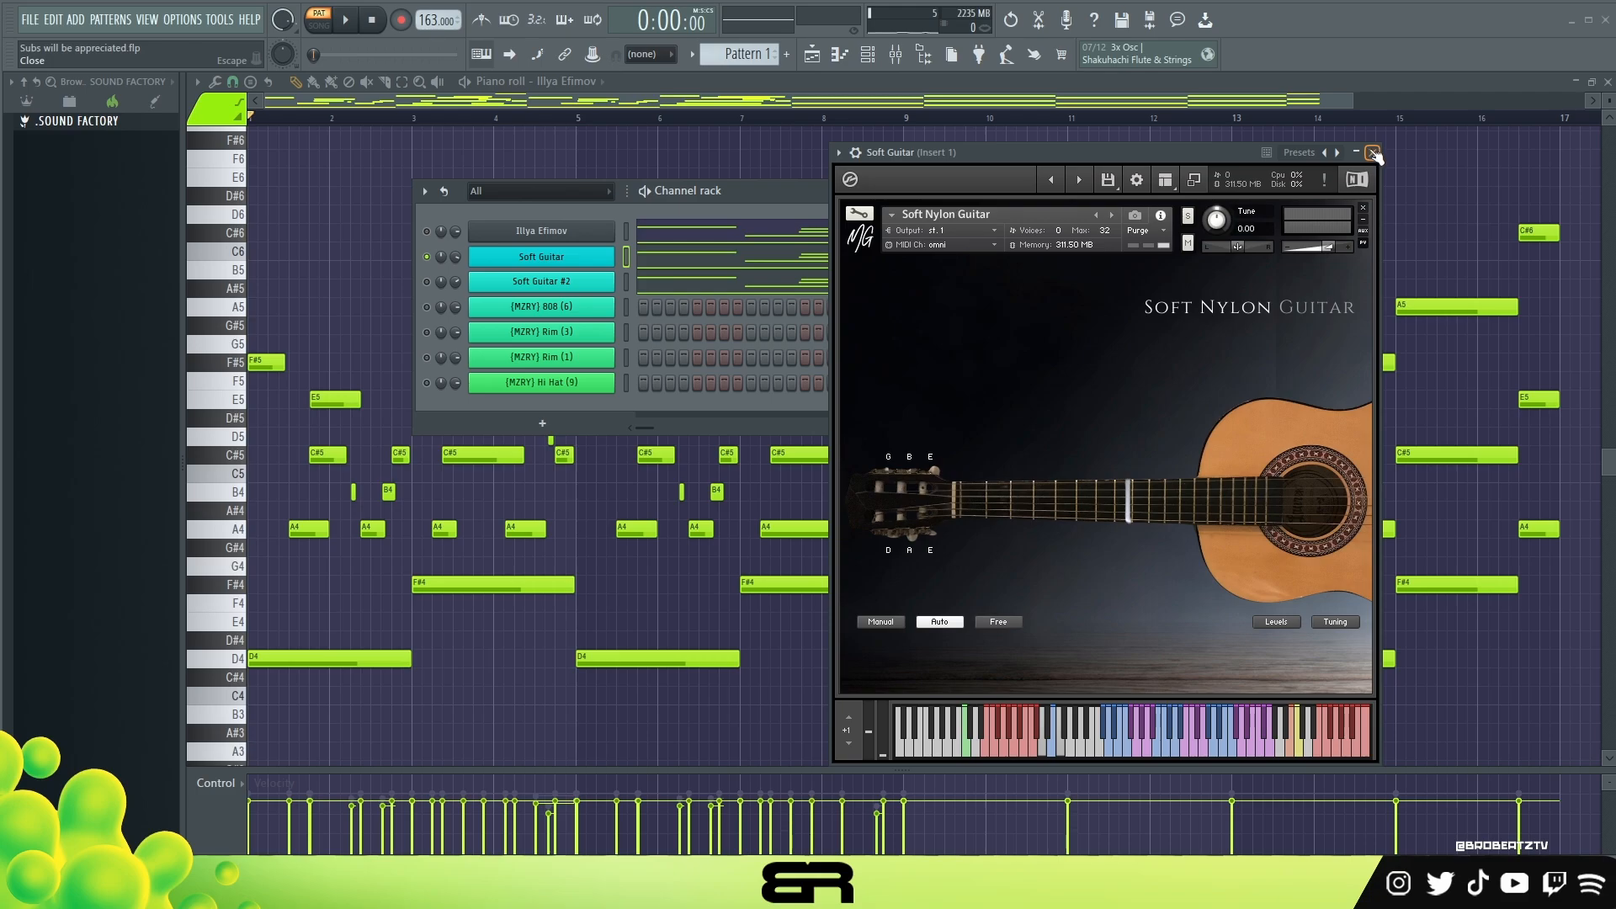
left_click_drag(1236, 155, 1048, 169)
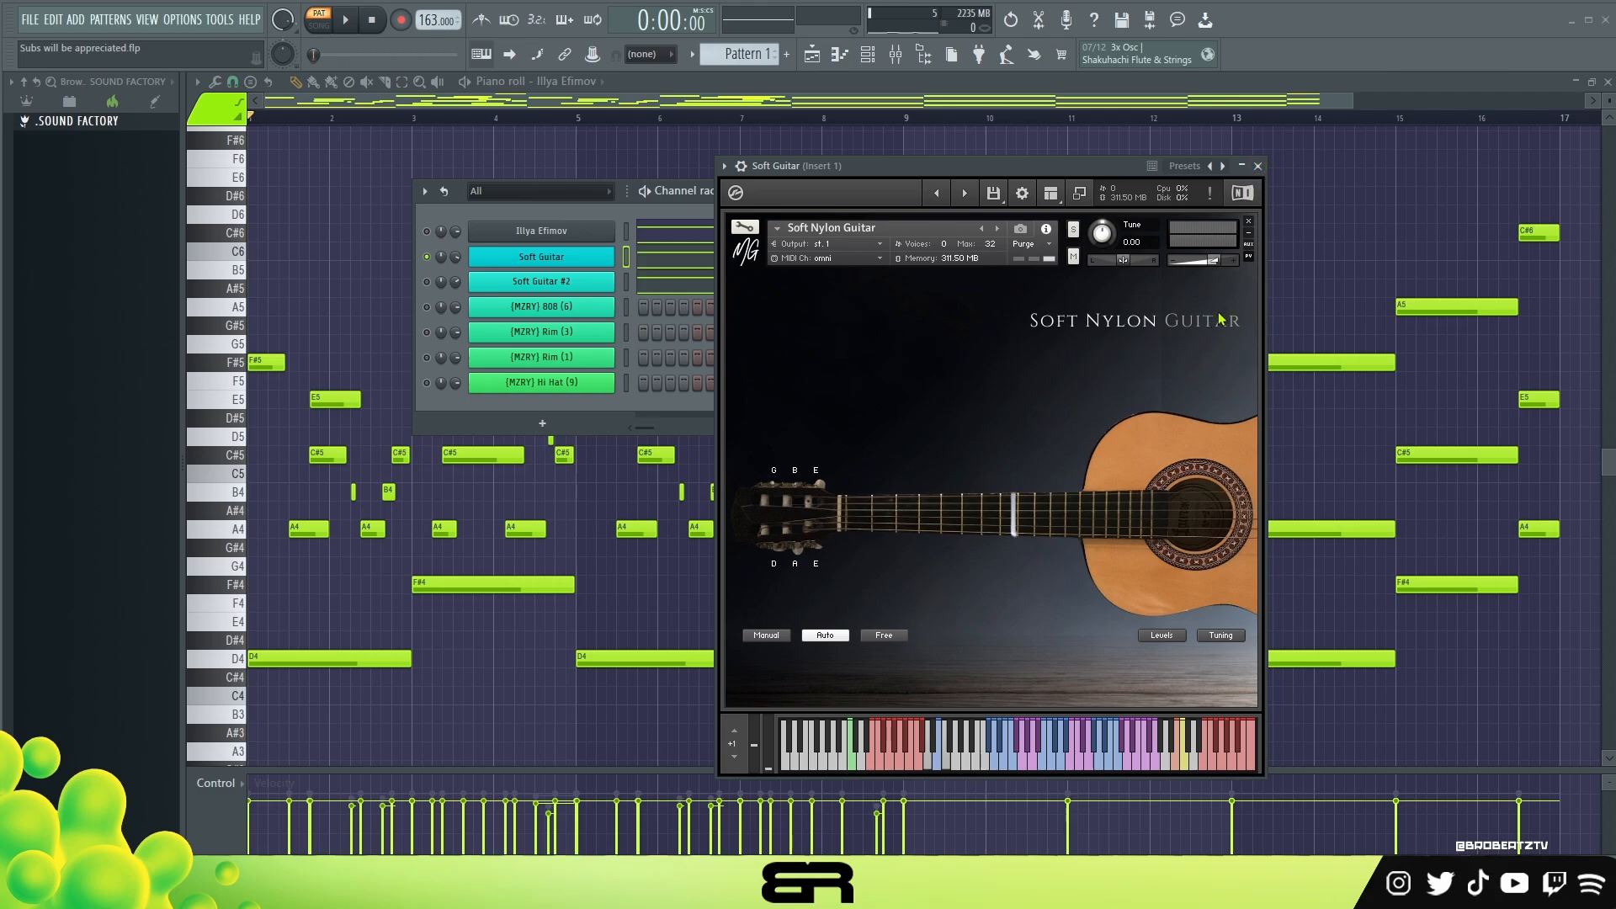
left_click(1258, 165)
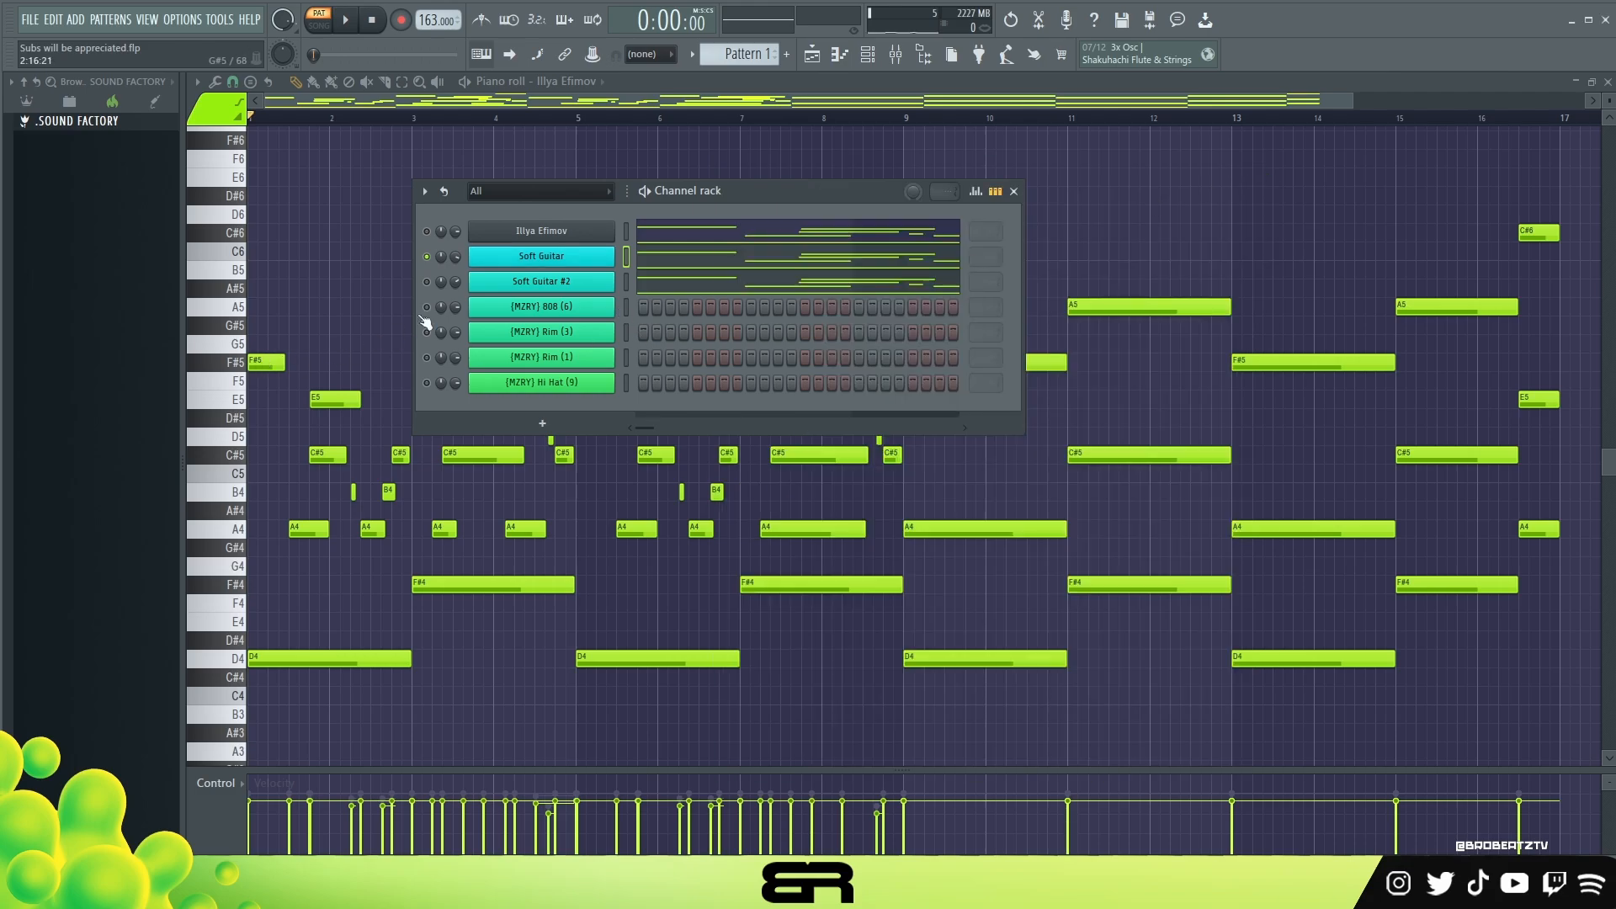
Step: Audition Soft Guitar #2 soloed with the pattern, and enable Soft Guitar and (MZRY) 808 (6) alongside it
left_click(530, 283)
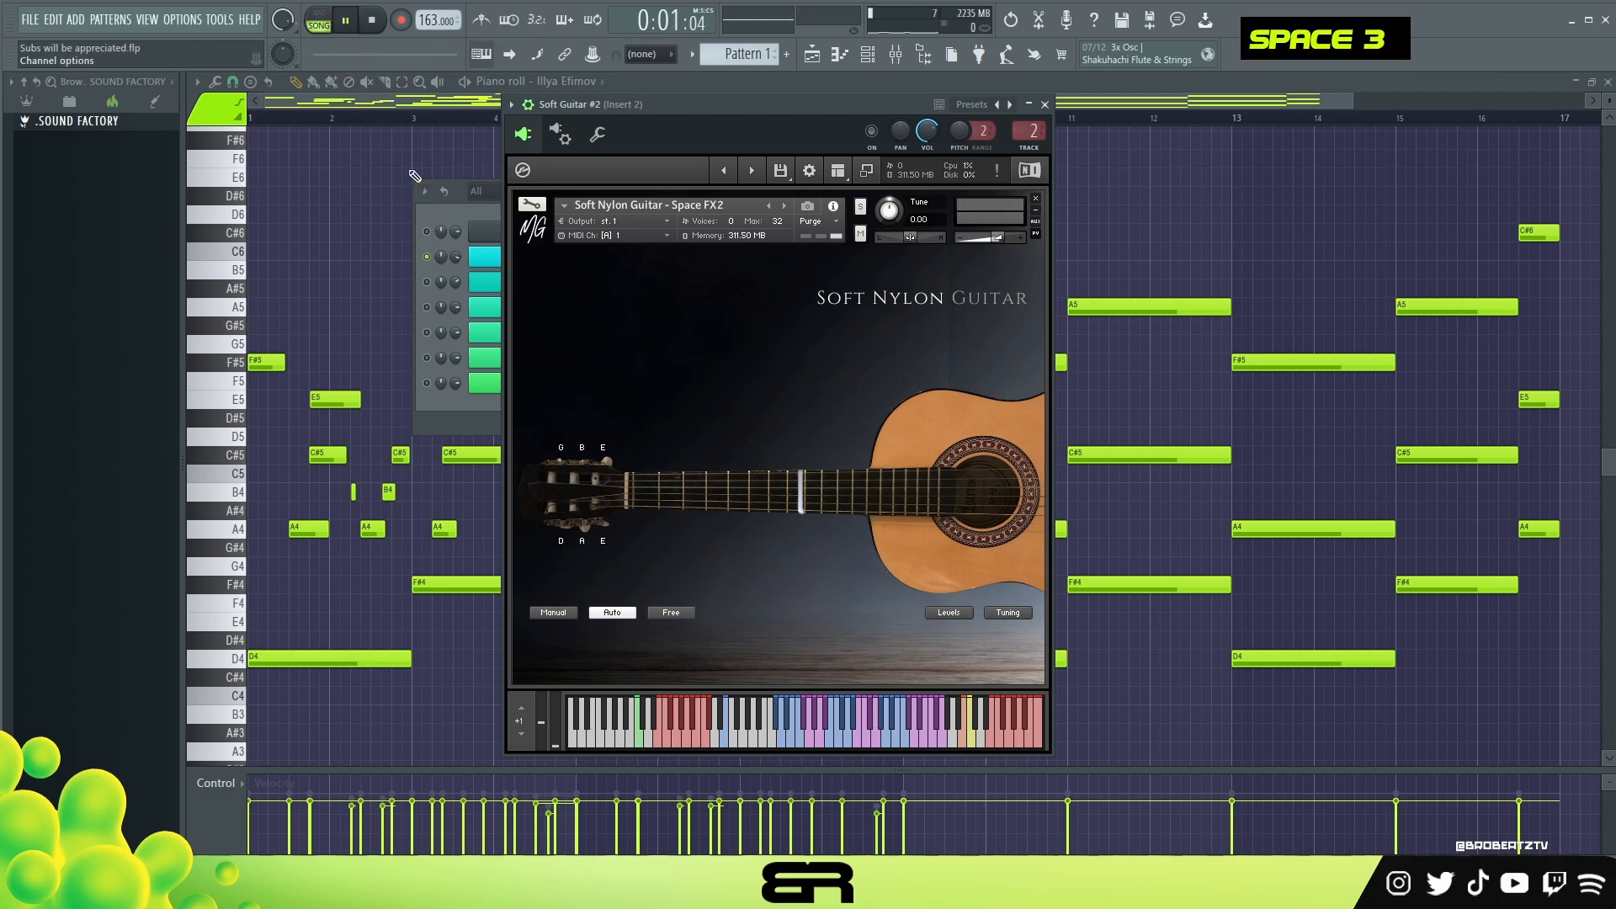
key("space")
left_click(451, 271, "ctrl")
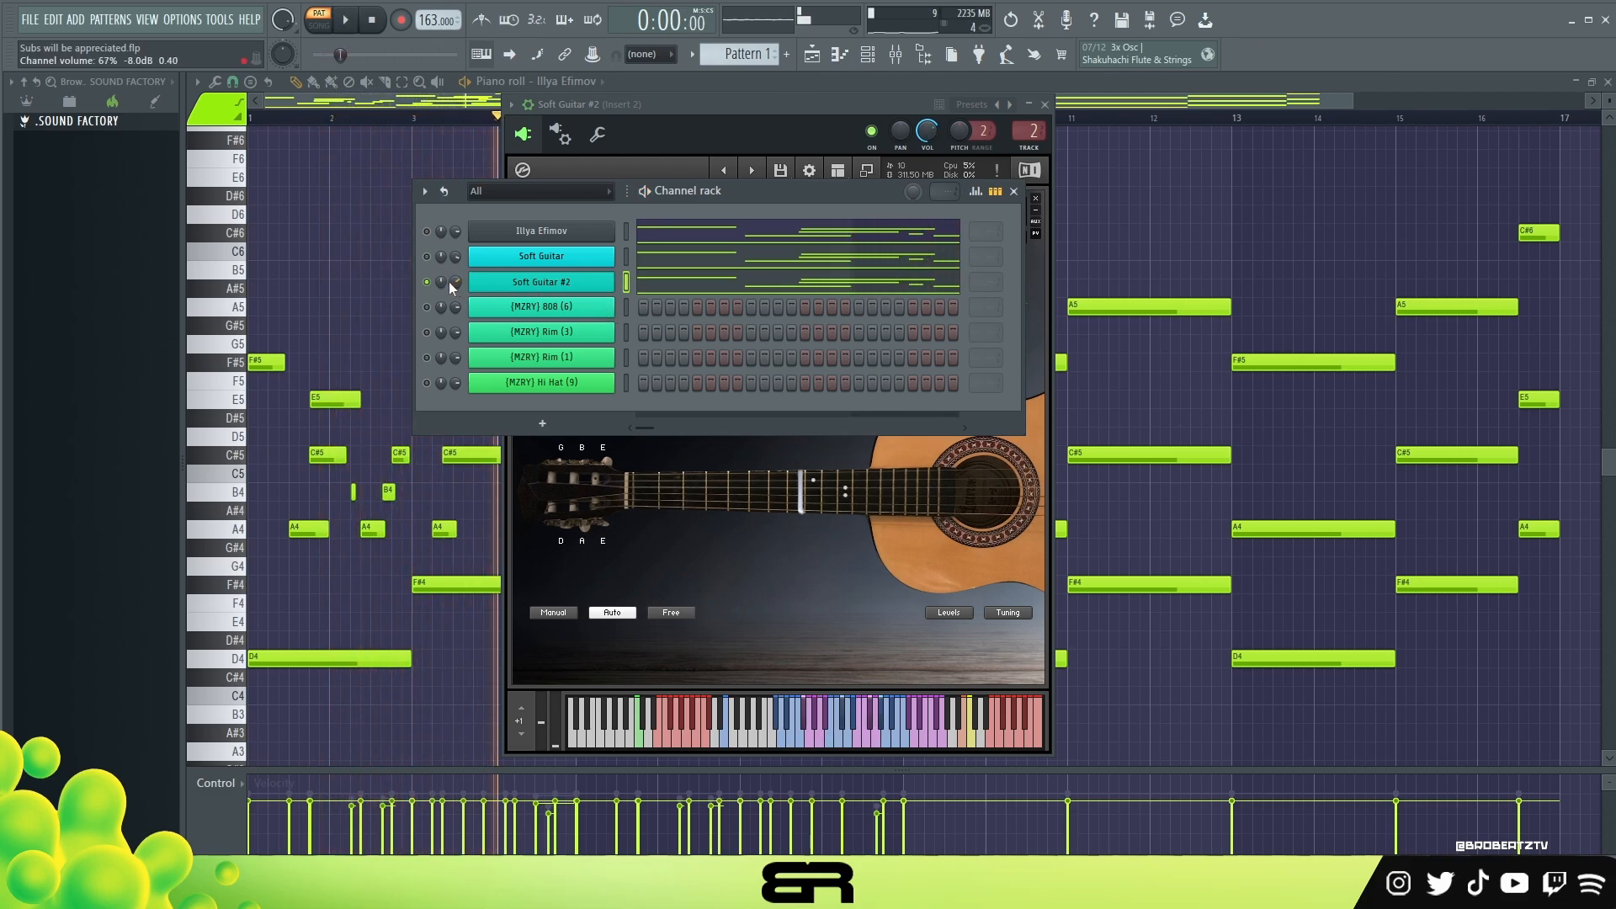
key("space")
left_click_drag(454, 281, 455, 311)
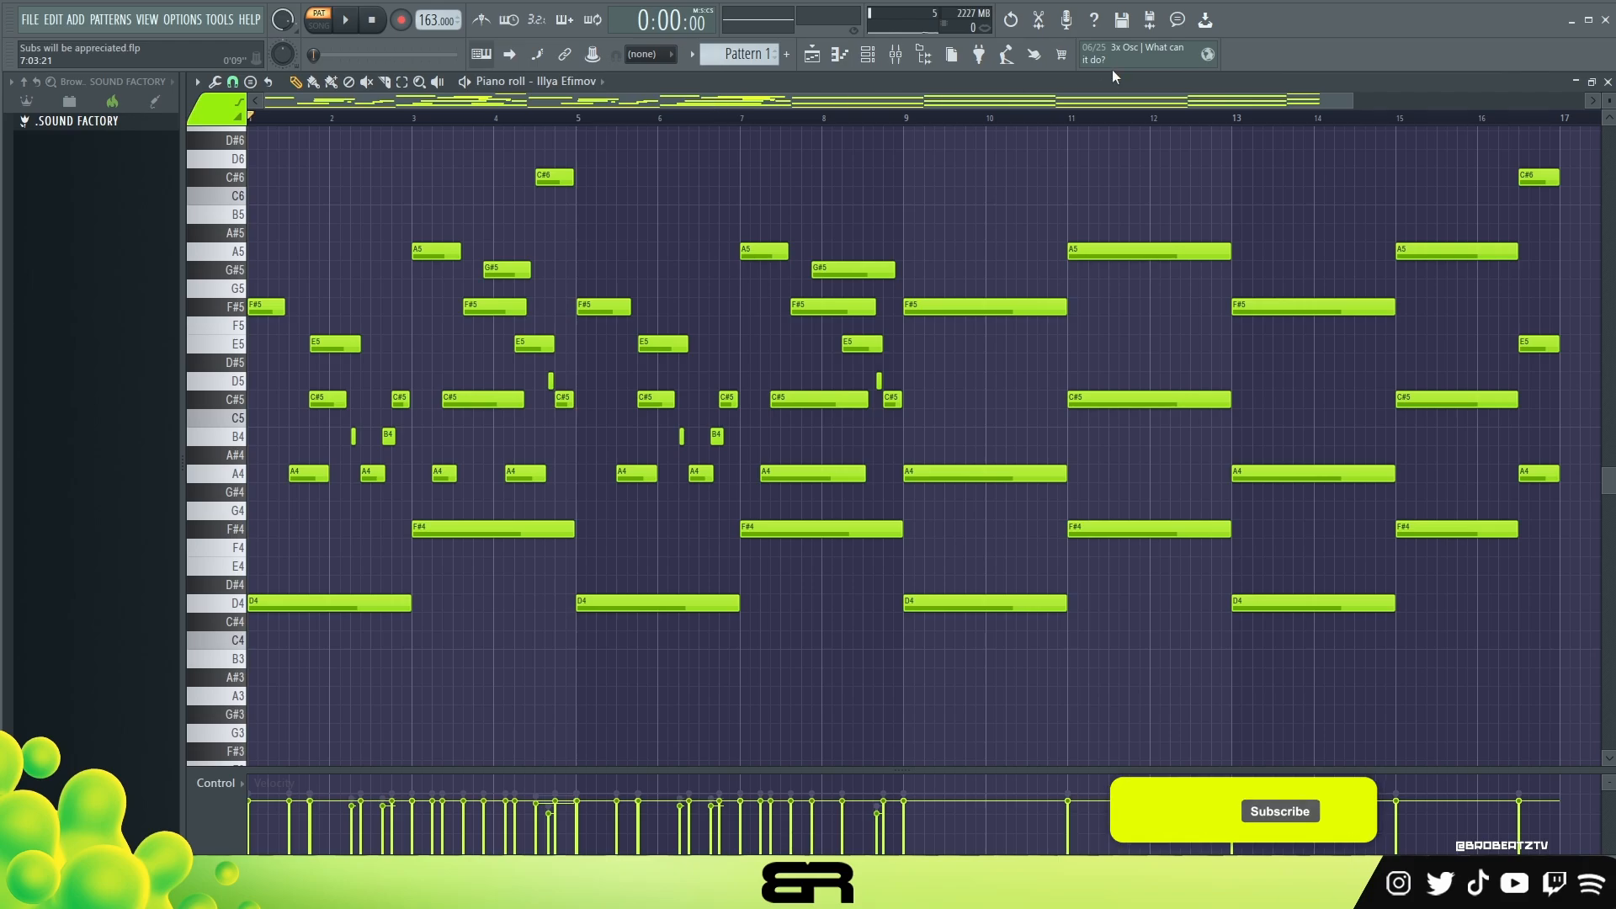
Step: Copy the lowest D4, F#4 and A4 notes of bars 13 to 16 from the Illya Efimov piano roll
left_click(876, 62)
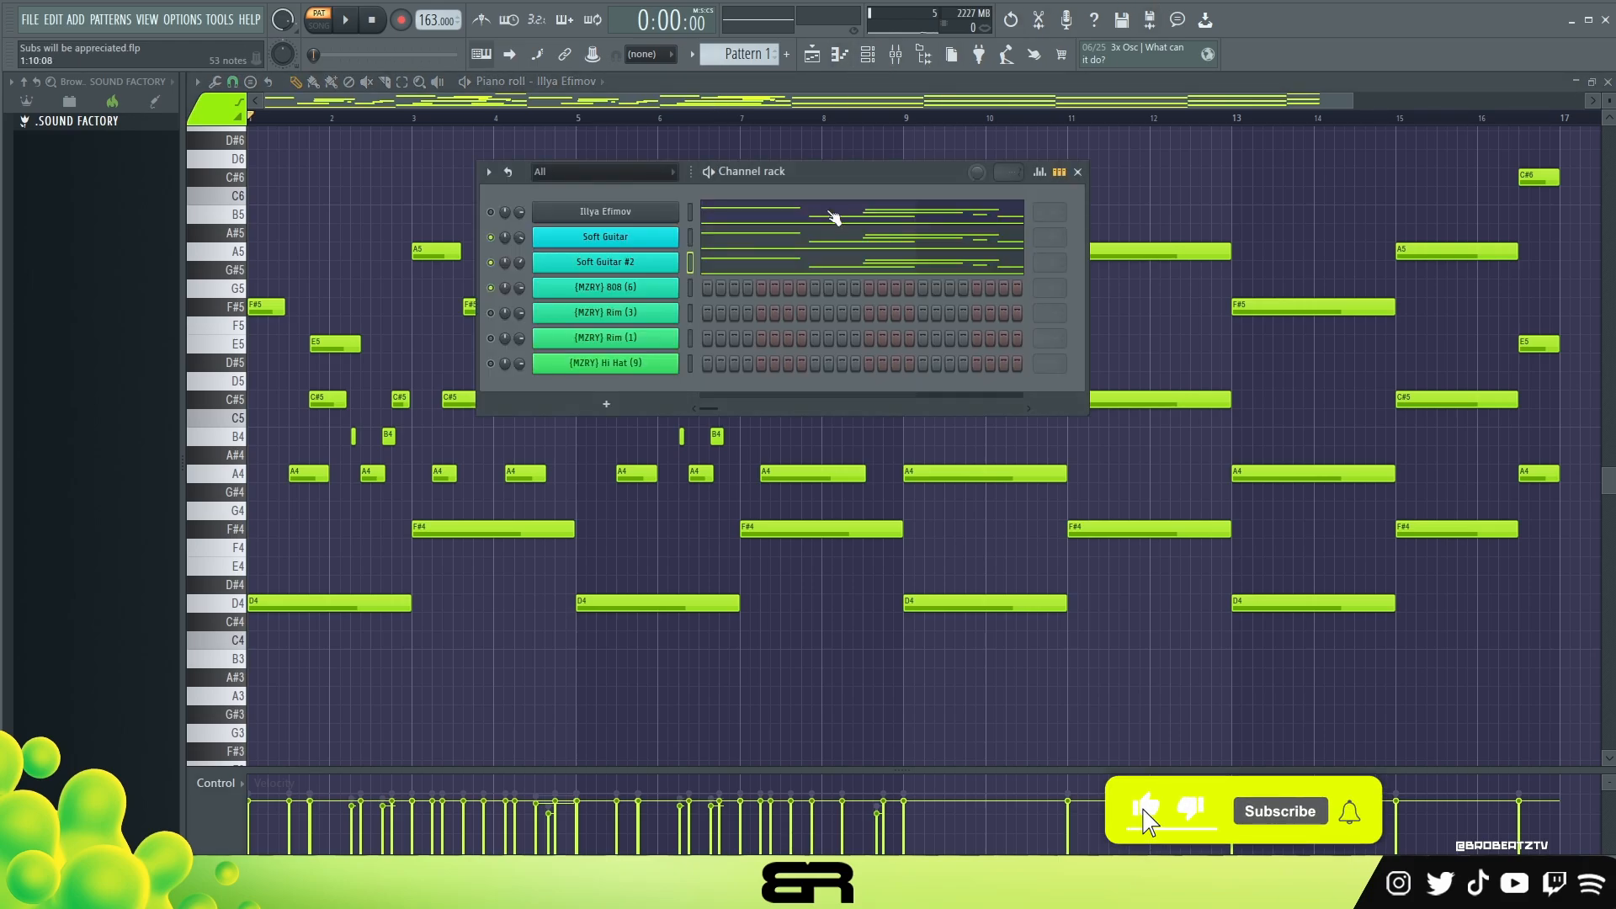
left_click_drag(817, 180, 761, 197)
left_click(371, 602, "ctrl")
left_click(449, 530, "ctrl+shift")
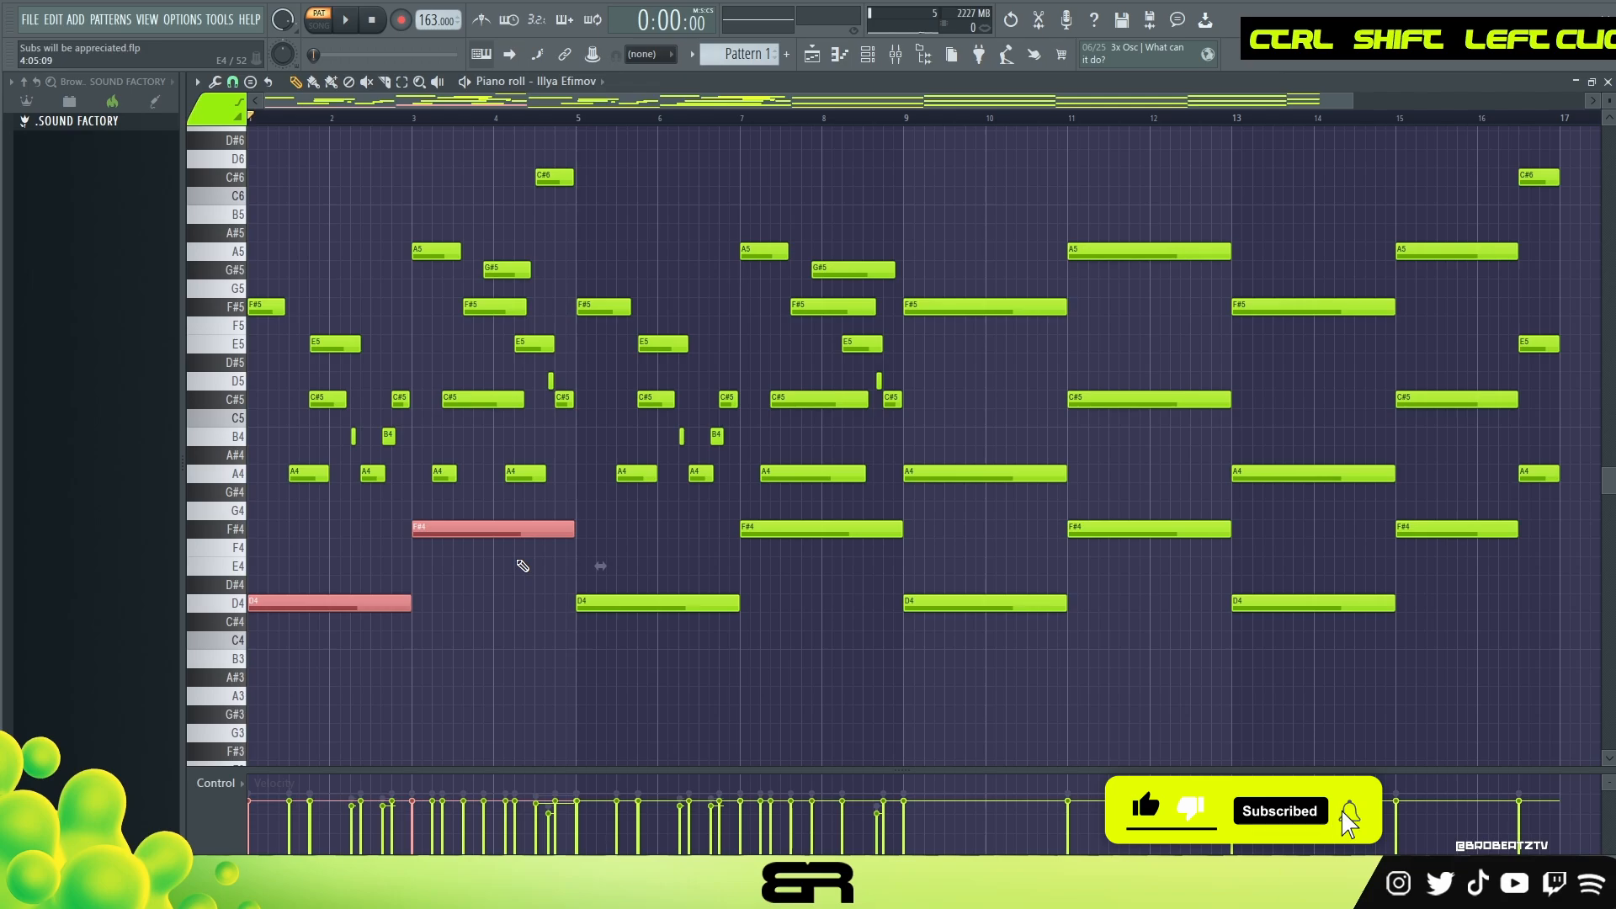
left_click(1310, 603, "ctrl")
left_click(1446, 530, "ctrl+shift")
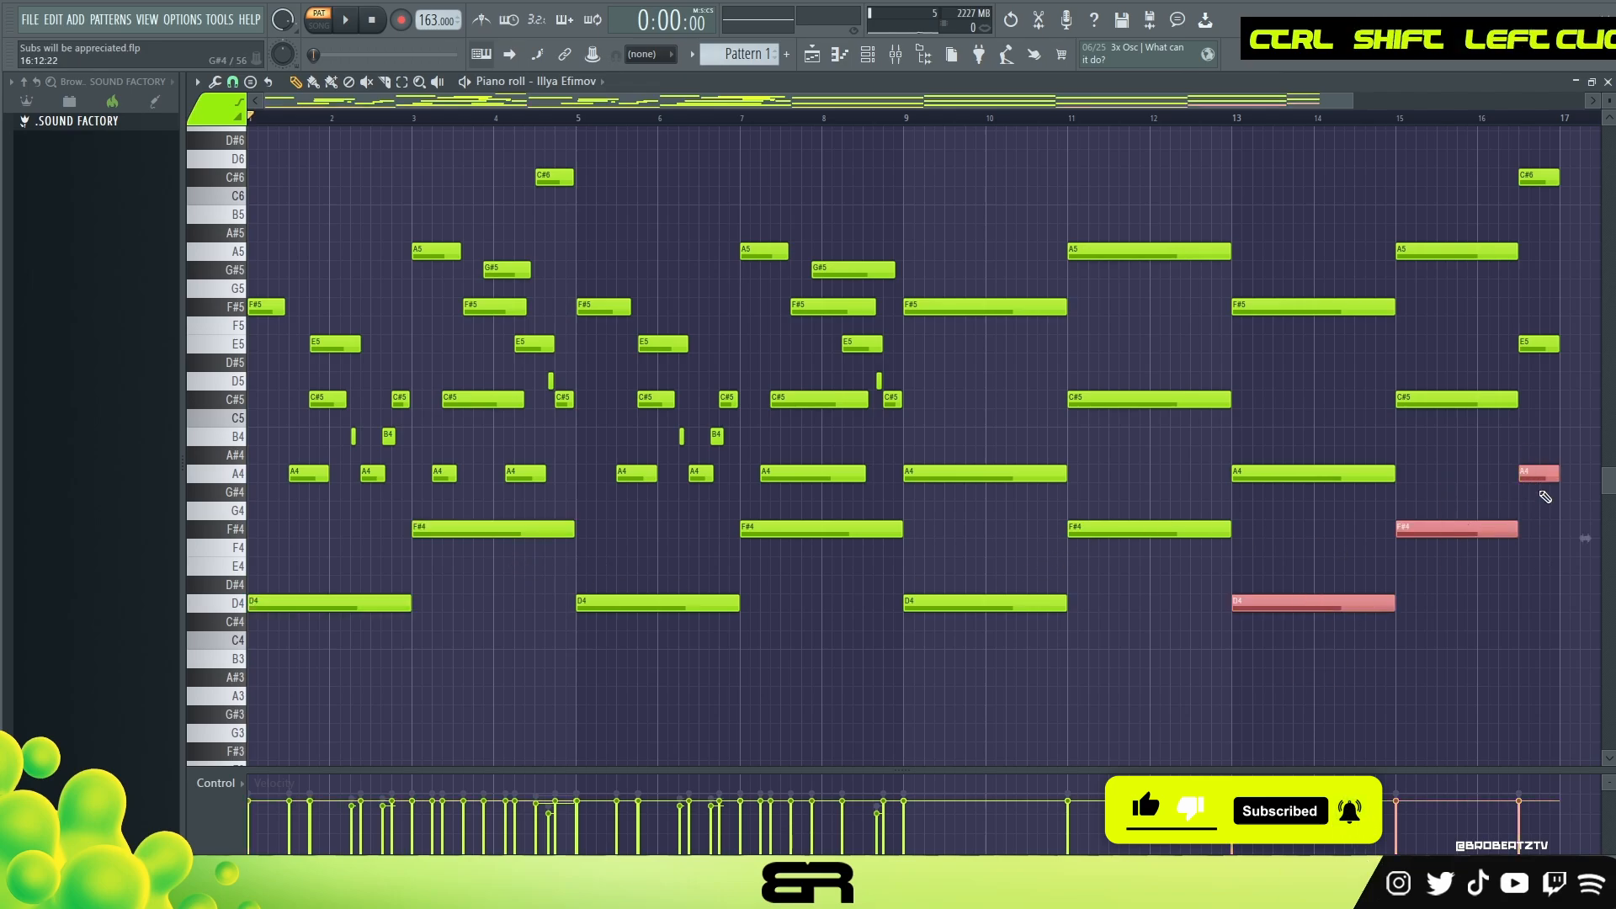
key("ctrl+c")
Step: Paste the copied D4, F#4 and A4 notes at bar 1 of the (MZRY) 808 (6) piano roll
left_click(881, 51)
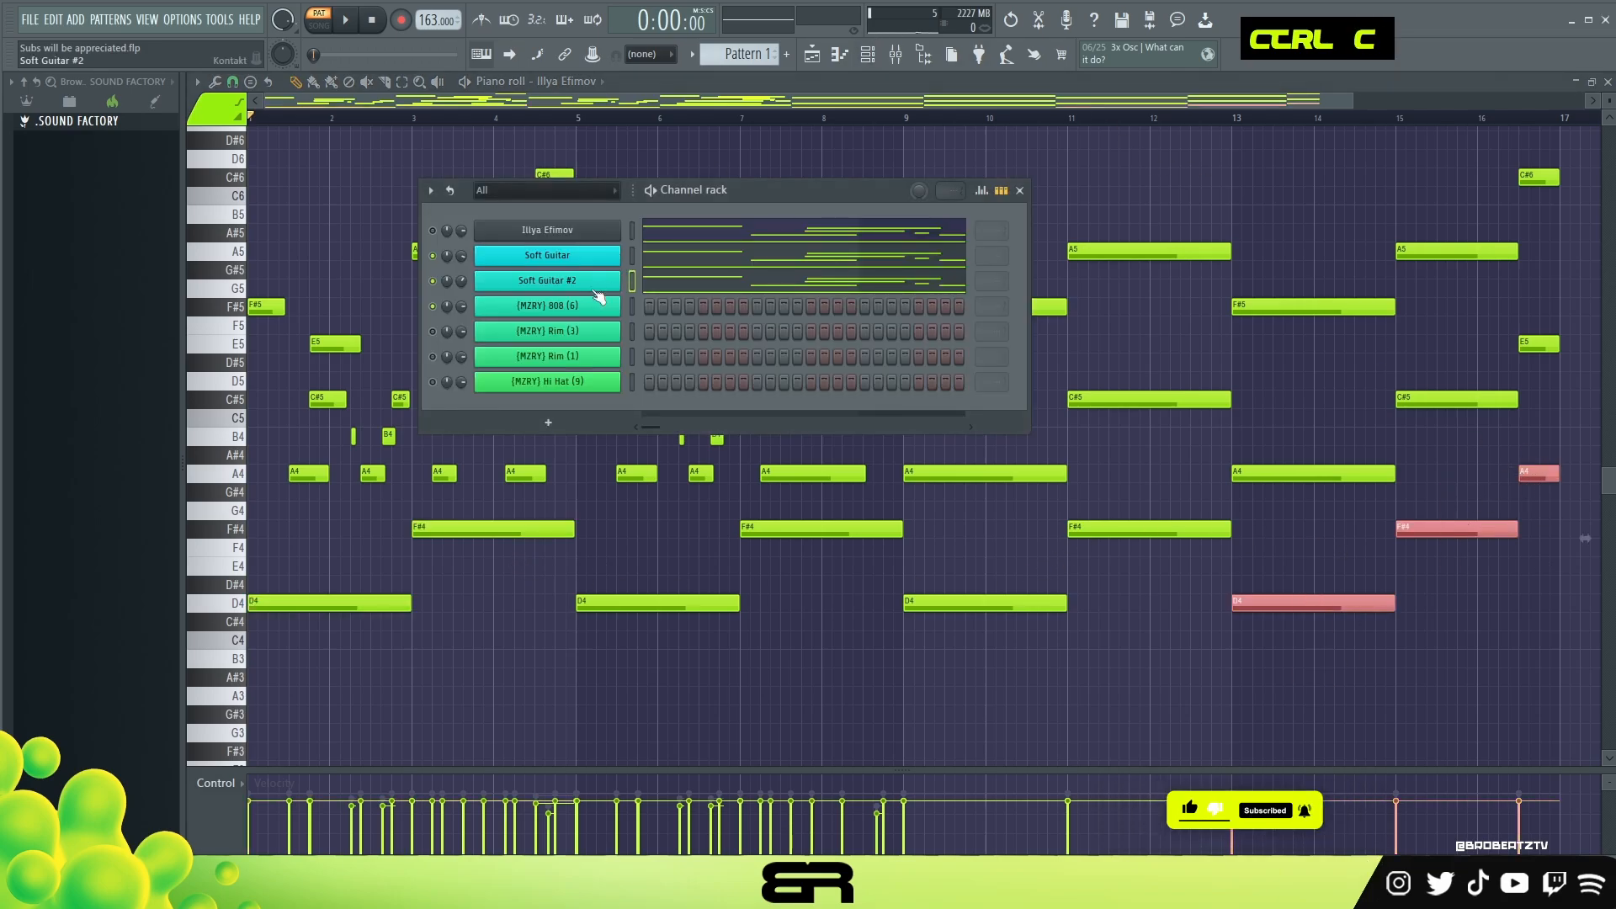
right_click(606, 295)
left_click(633, 304)
key("ctrl+v")
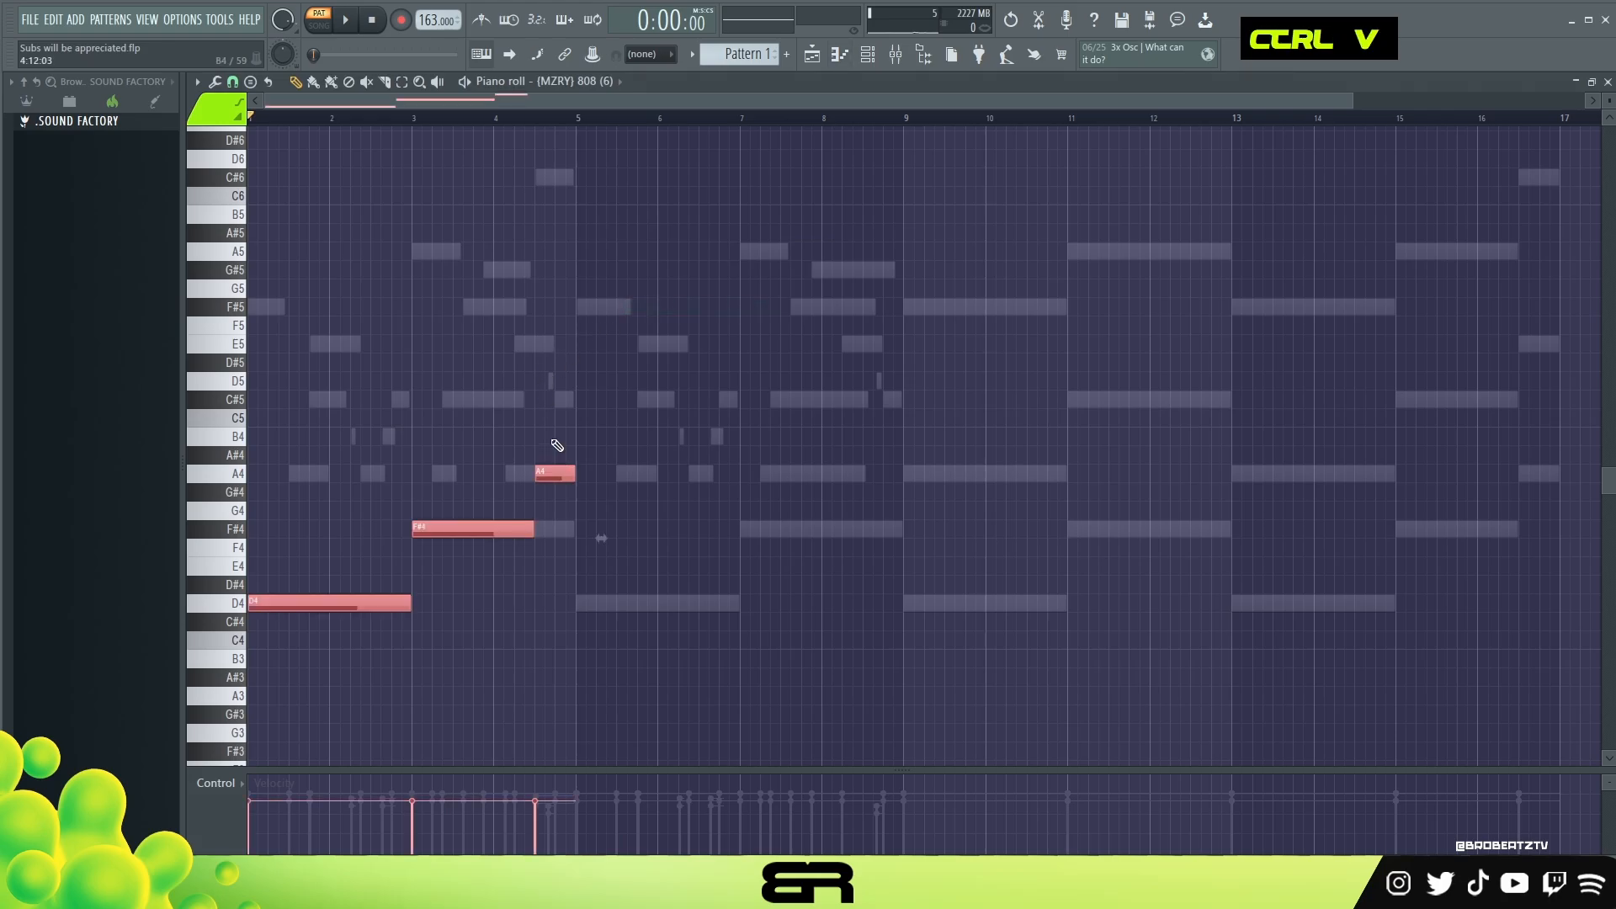
Step: Discard the lengths of the pasted 808 notes to make one-step hits, and raise their velocity
key("shift+d")
scroll(477, 454, "up", 7, "alt")
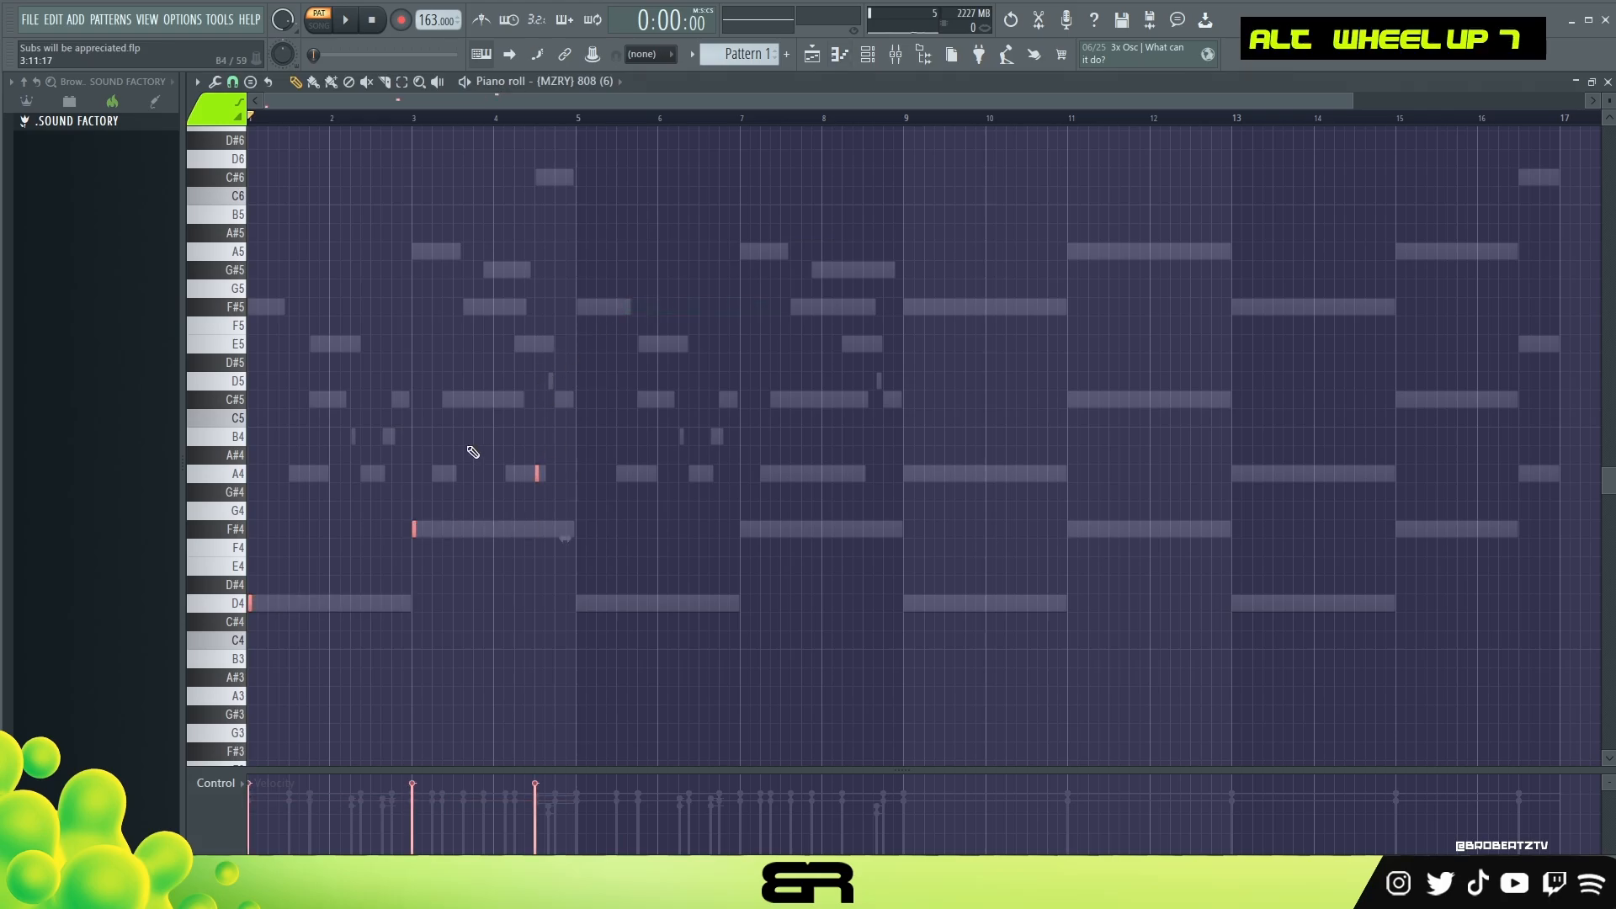
scroll(381, 137, "up", 4)
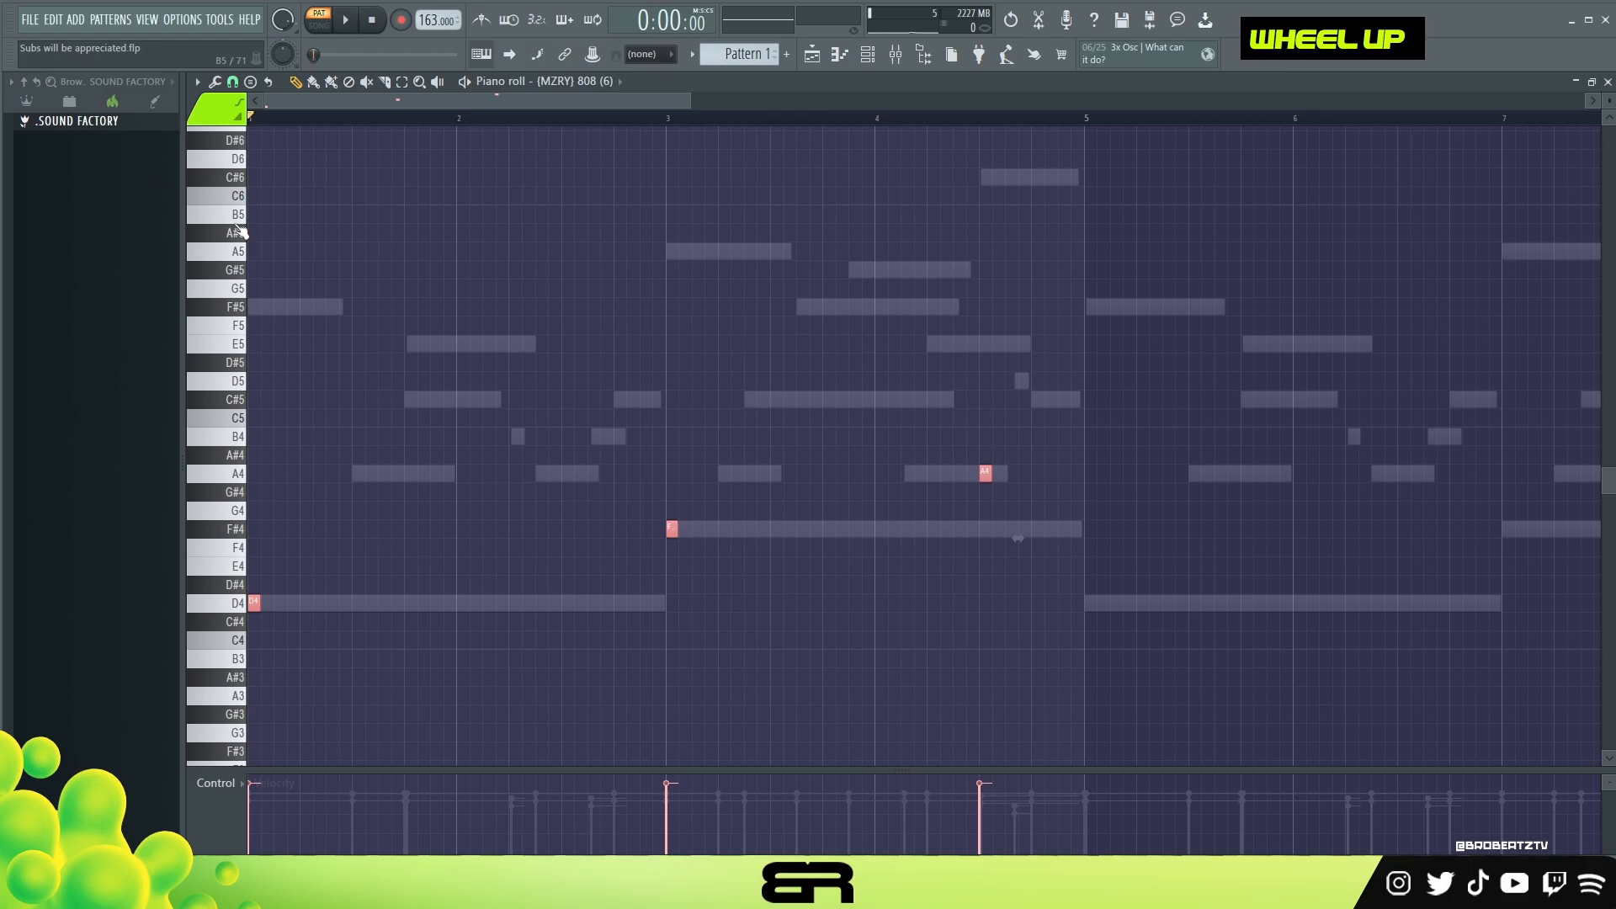
Step: Duplicate the three 808 notes six steps later and transpose all of the 808 notes up one octave
left_click_drag(253, 605, 332, 604, "shift")
right_click(389, 577)
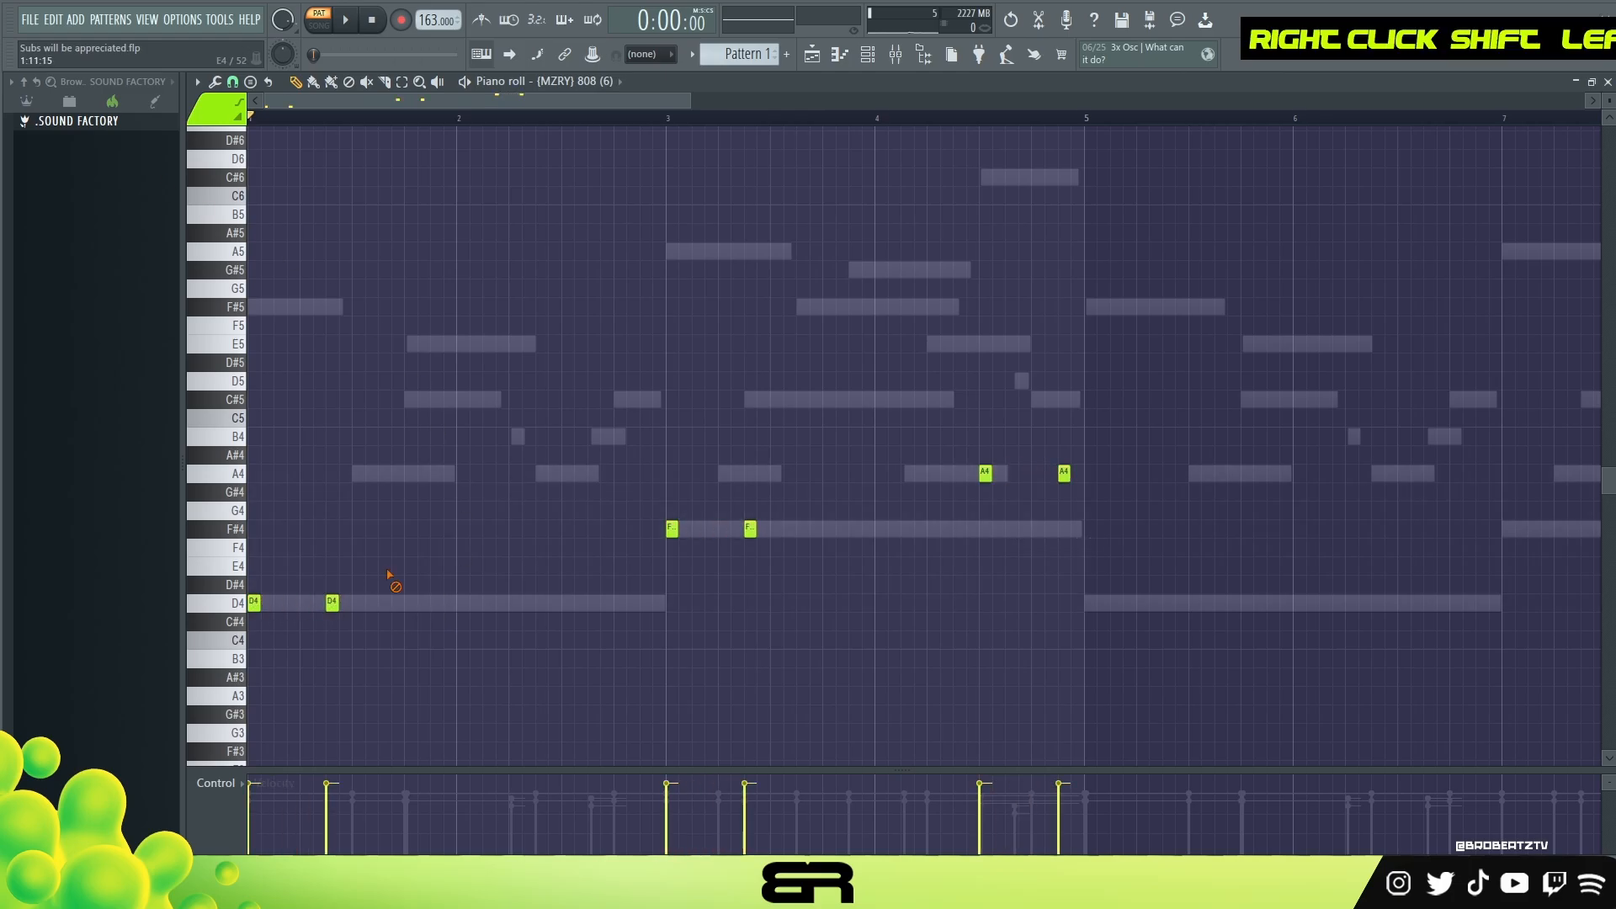
key("space")
key("ctrl+a")
key("ctrl+Up")
key("space")
Step: Raise the velocity of all 808 notes to maximum and play the pattern to check the bass
key("space")
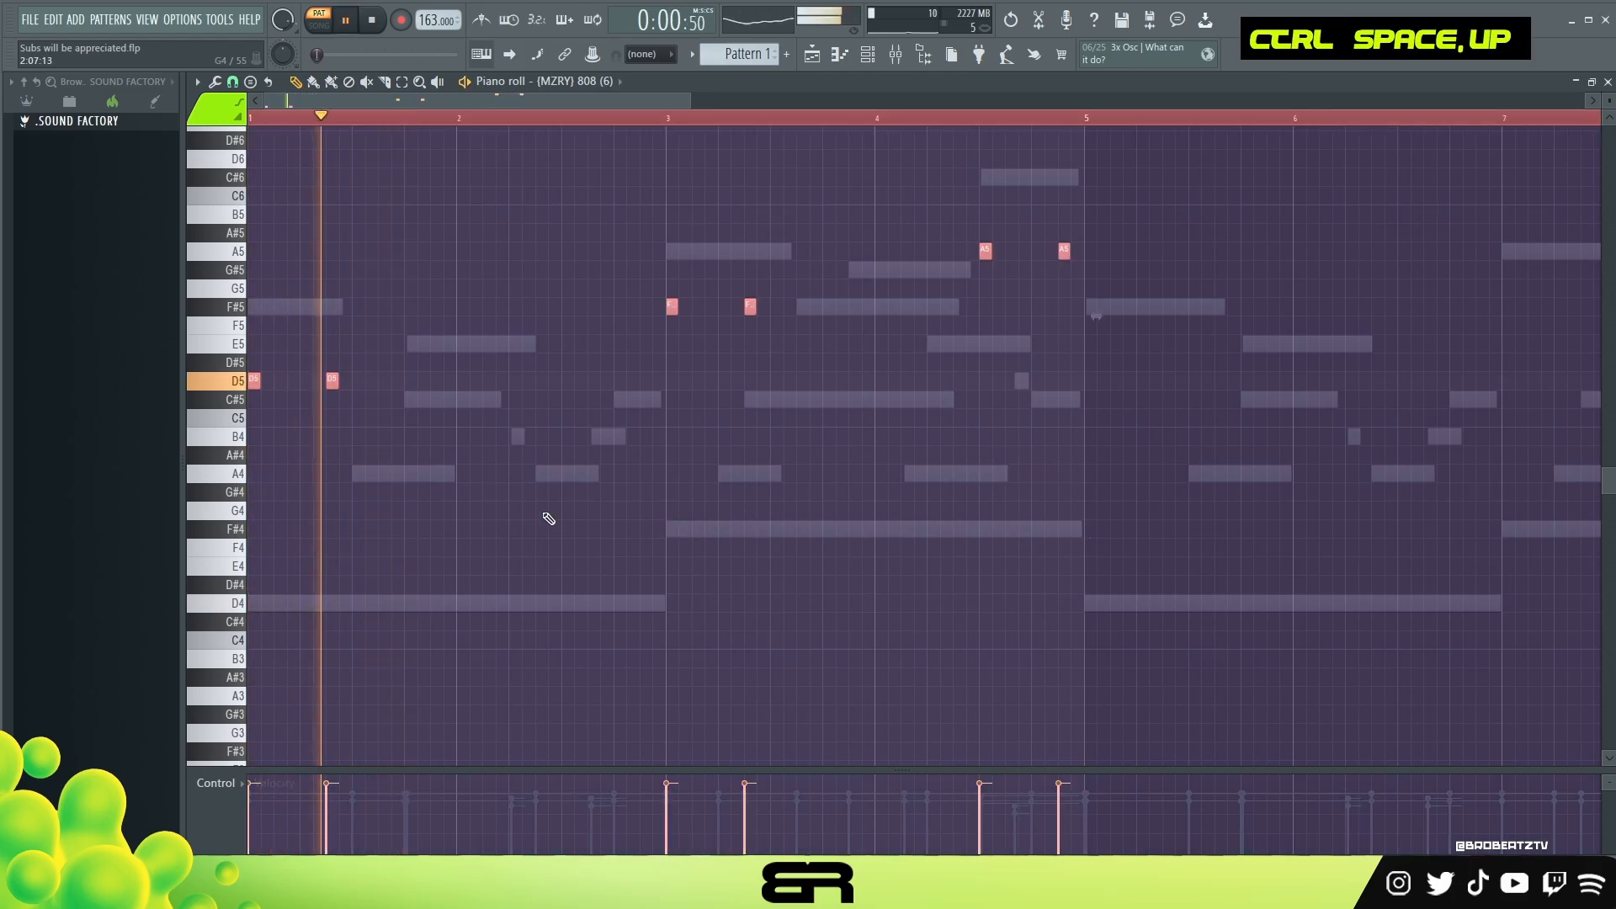
scroll(602, 512, "up", 3, "alt")
key("space")
right_click(606, 513)
key("space")
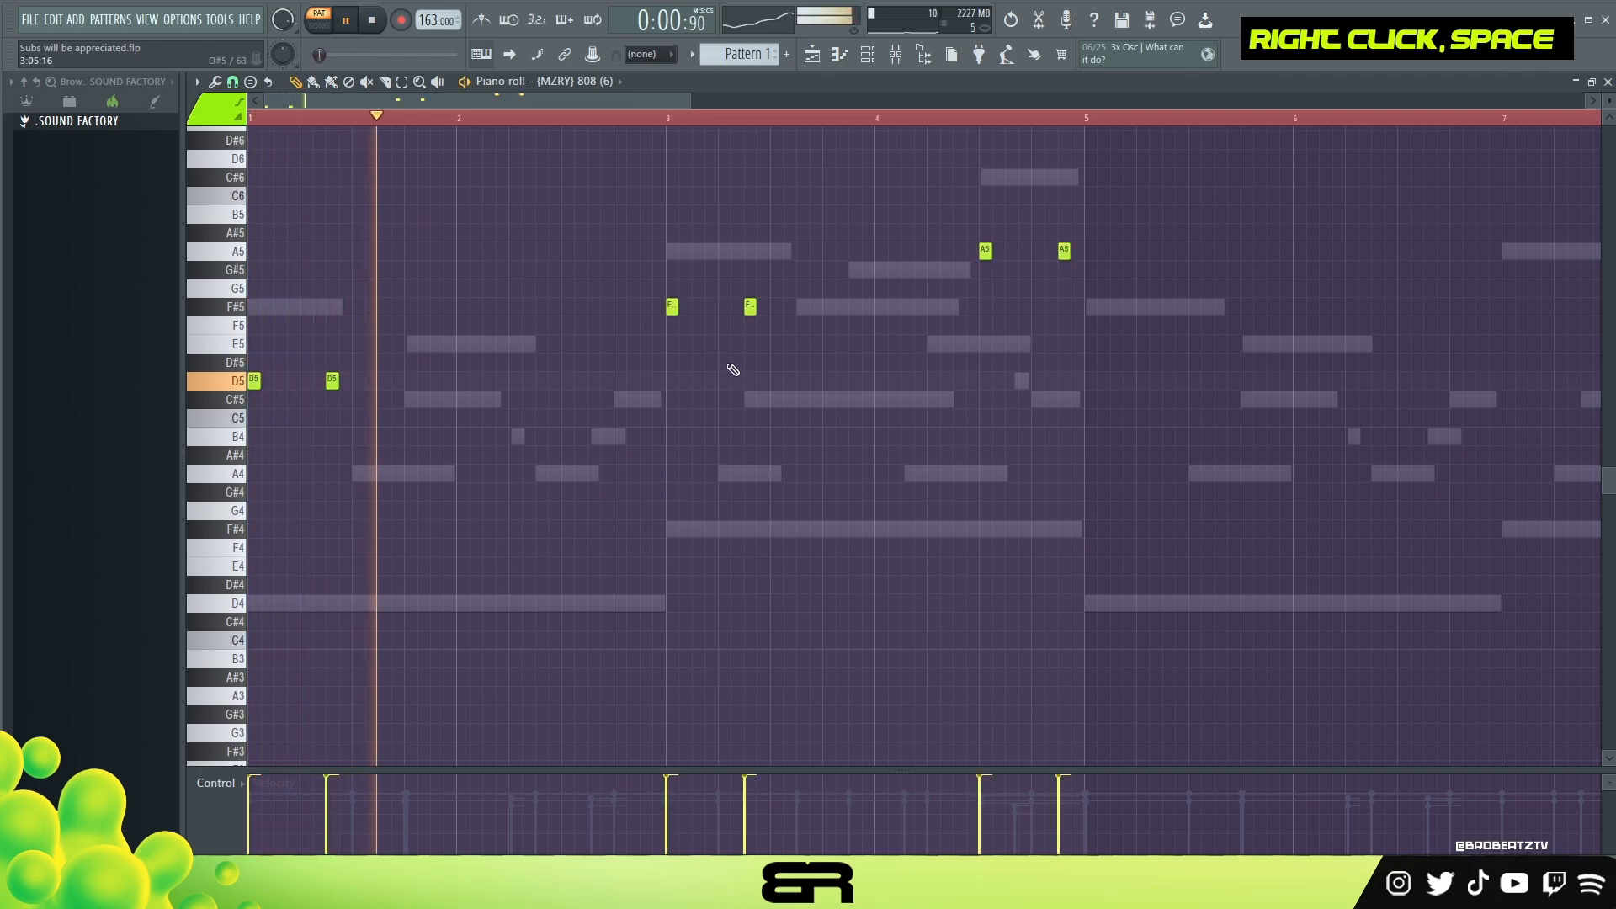
right_click(909, 354)
key("space")
key("space")
Step: Add a D5 808 note on beat 2 of bar 2 and move both A5 notes in bar 4 four steps earlier
left_click(514, 380)
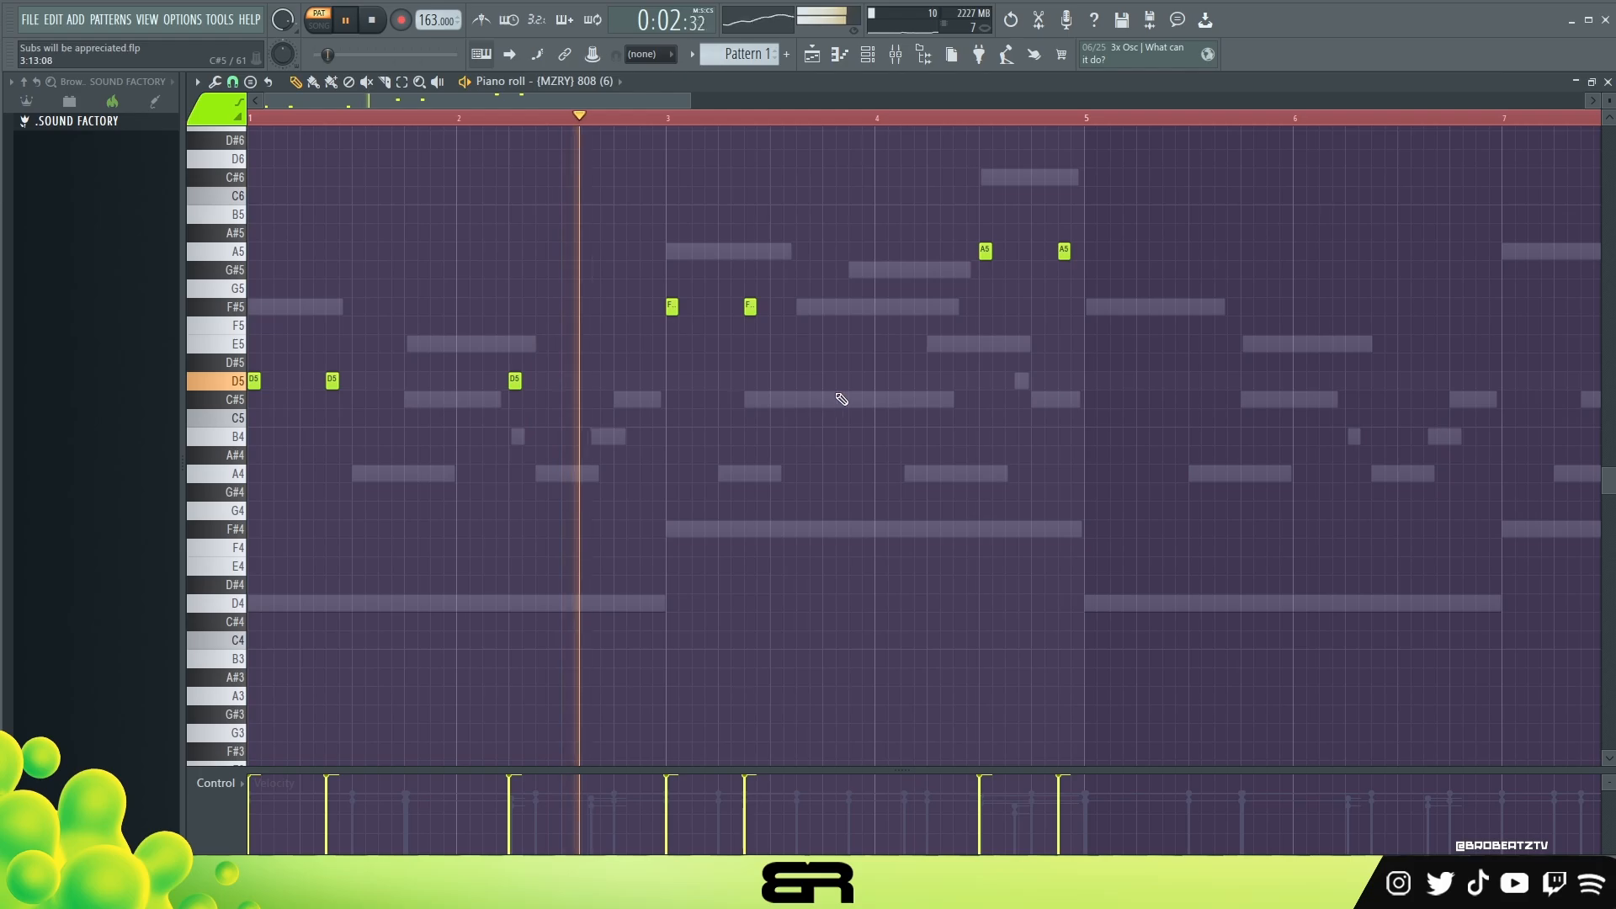
mouse_move(1182, 226)
left_mouse_down("ctrl")
mouse_move(924, 276)
mouse_move(956, 253)
mouse_move(931, 251)
left_mouse_up("ctrl")
right_click(969, 292)
key("space")
Step: Duplicate the four-bar 808 part into bars 5 to 8 and play the pattern
key("ctrl+a")
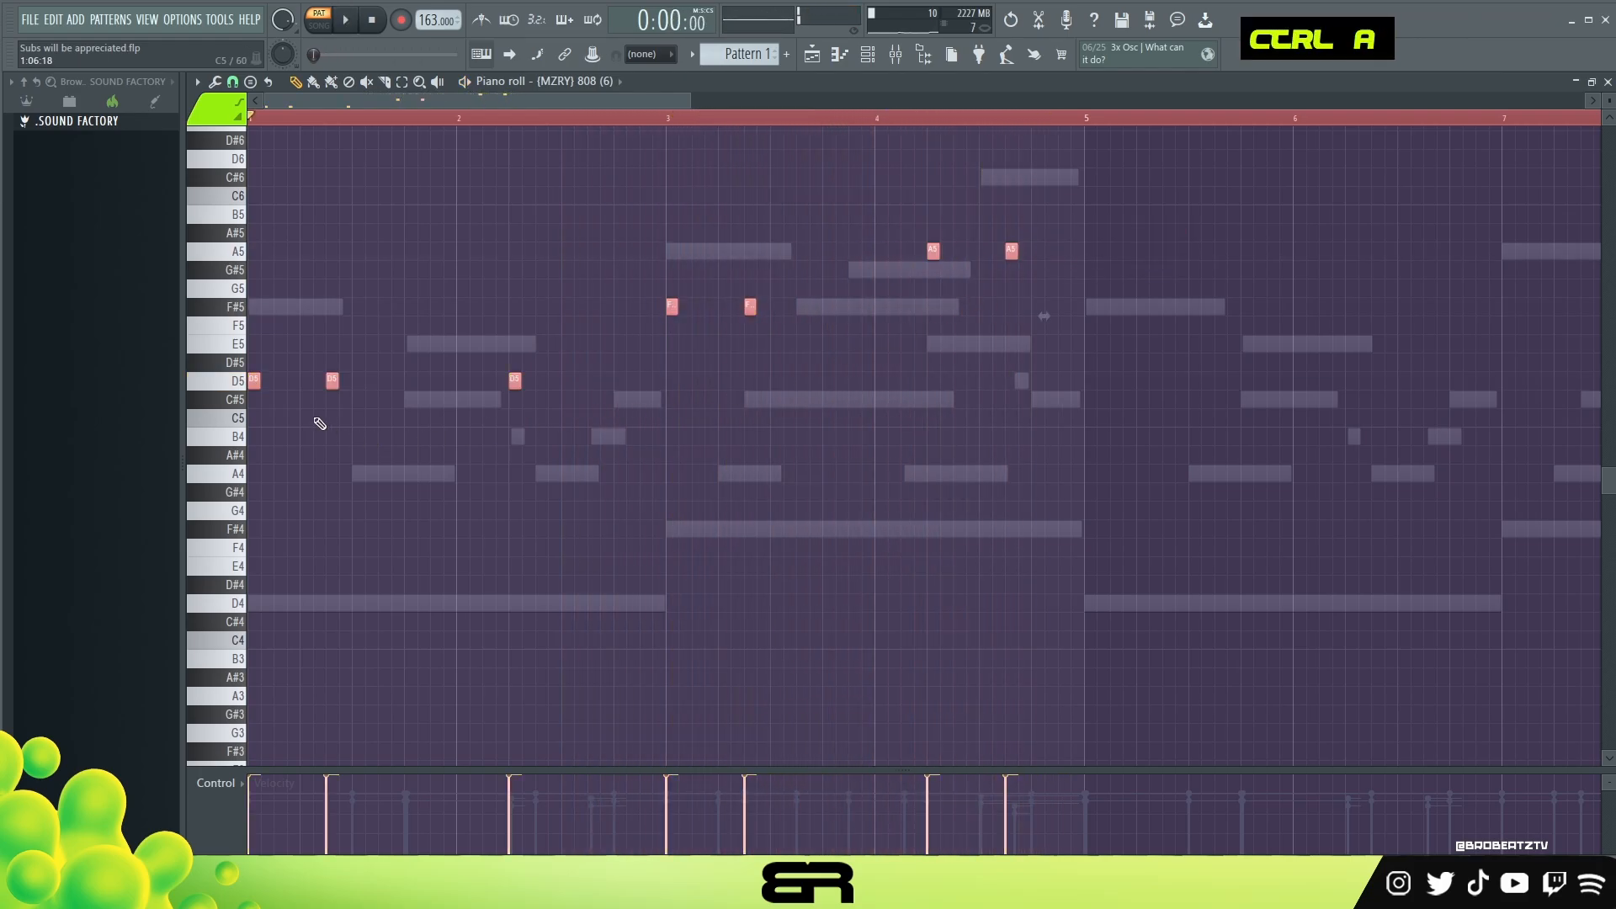
left_click_drag(257, 388, 1088, 414, "shift")
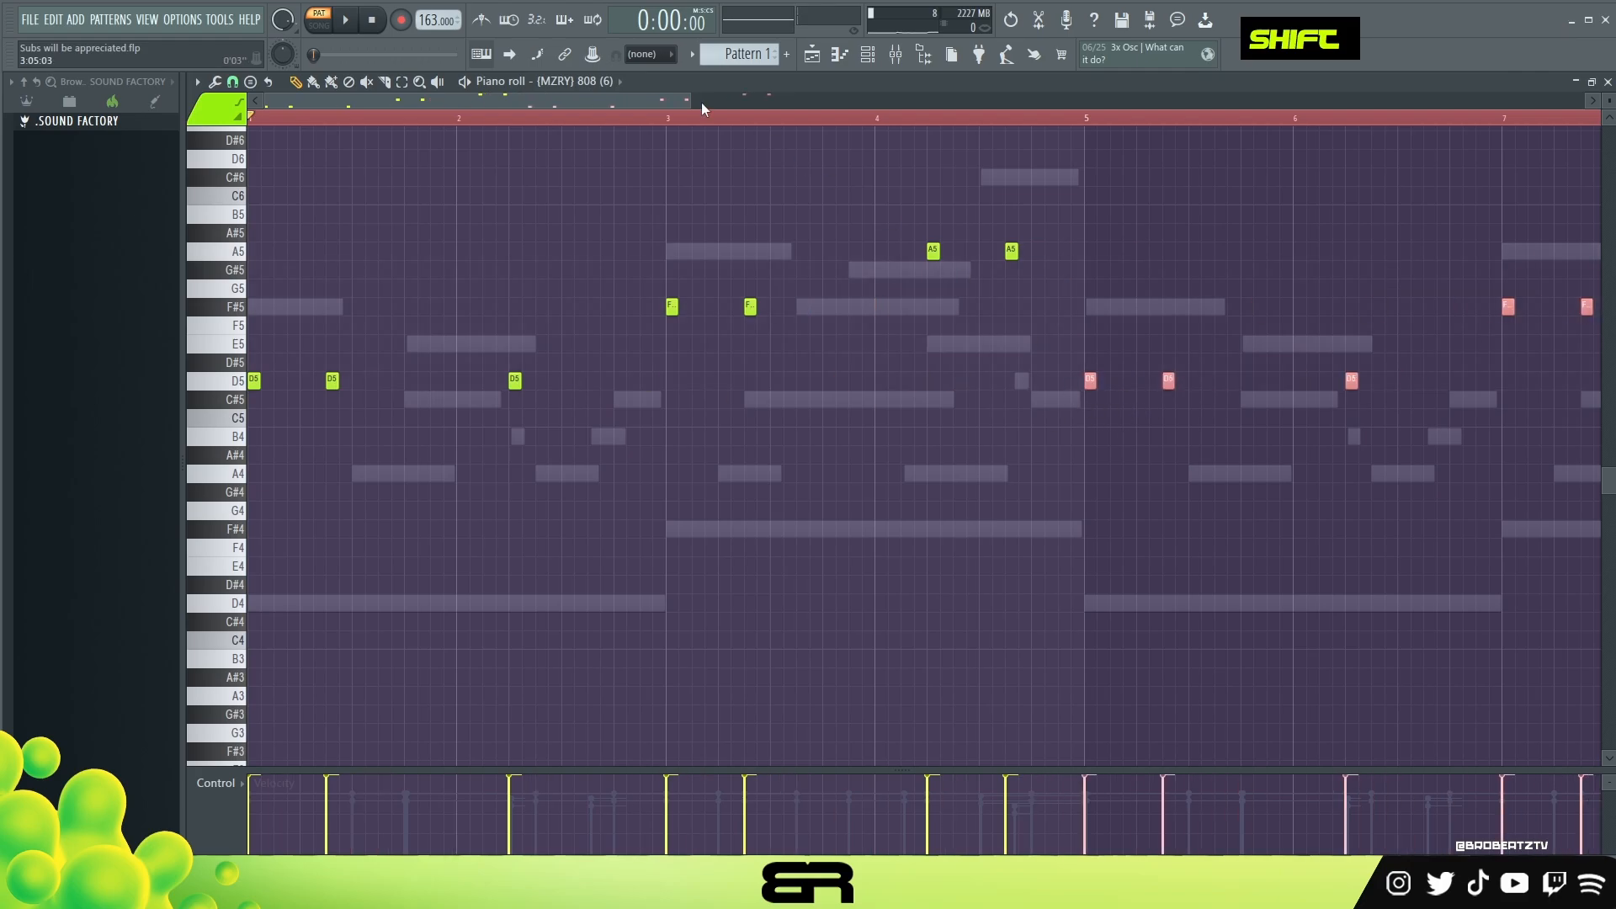
scroll(704, 102, "right", 8)
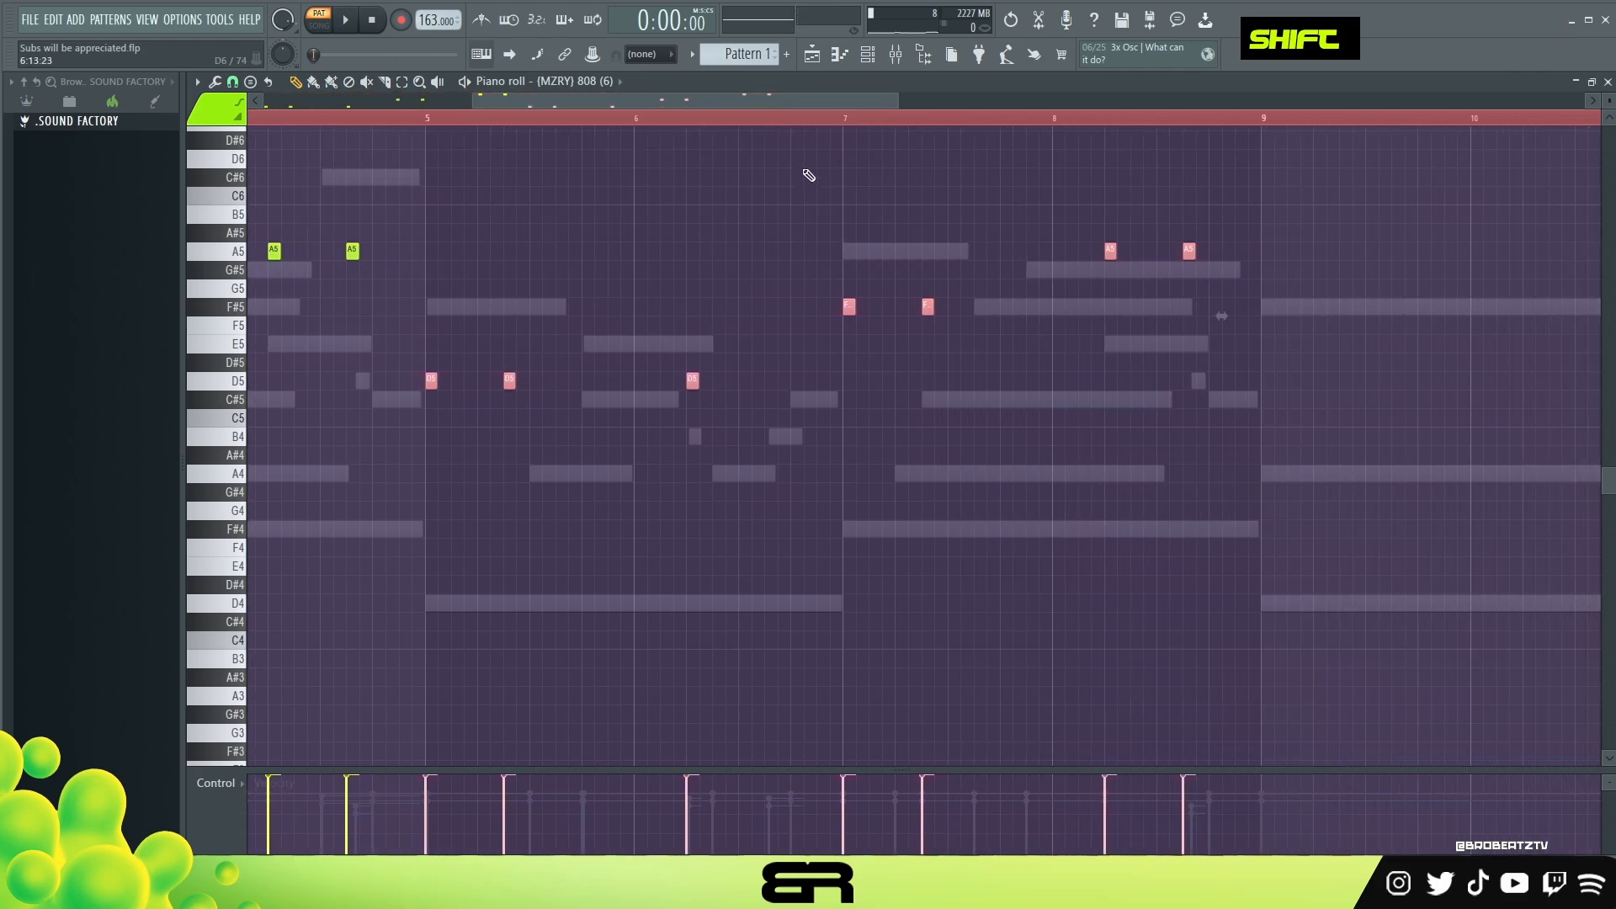
right_click(822, 164)
double_click(376, 118)
right_click(528, 179, "ctrl")
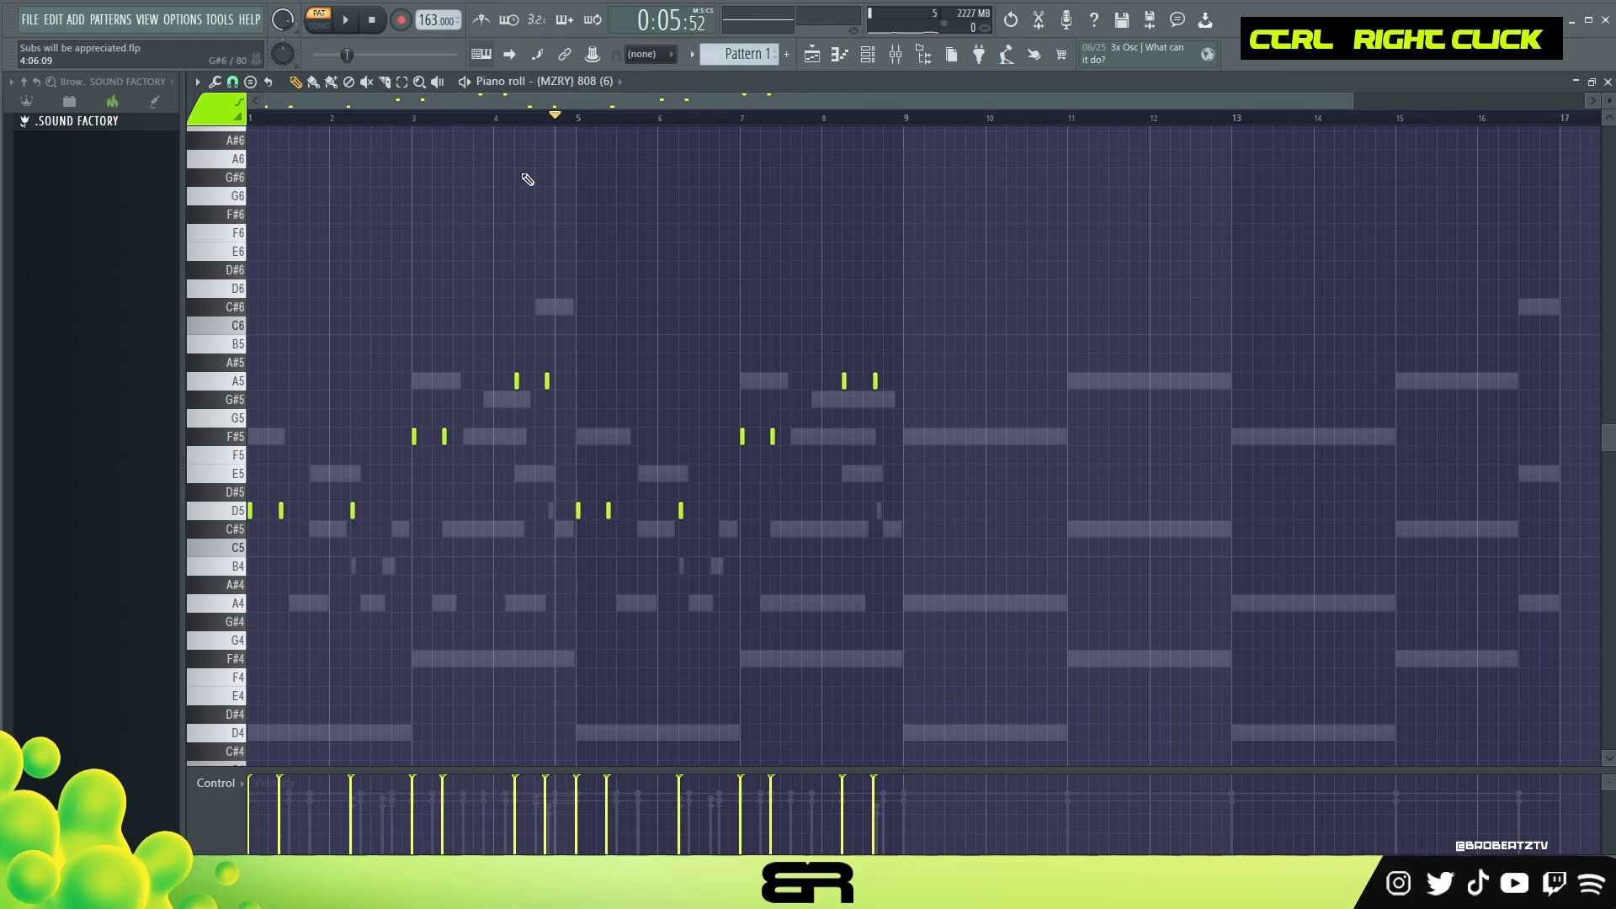
key("space")
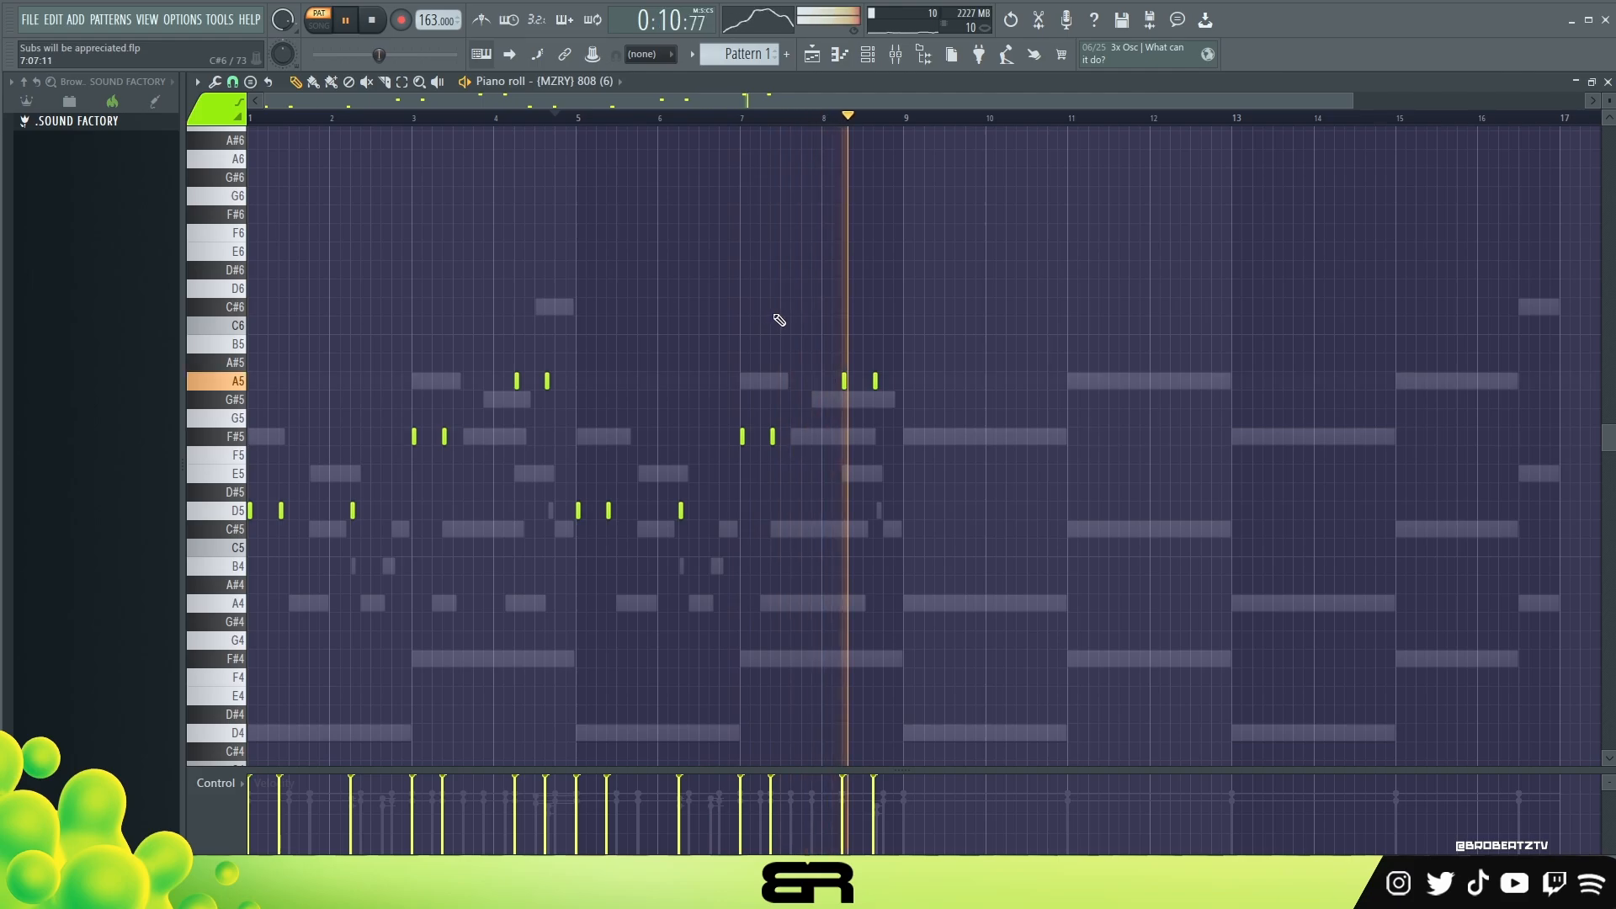
key("space")
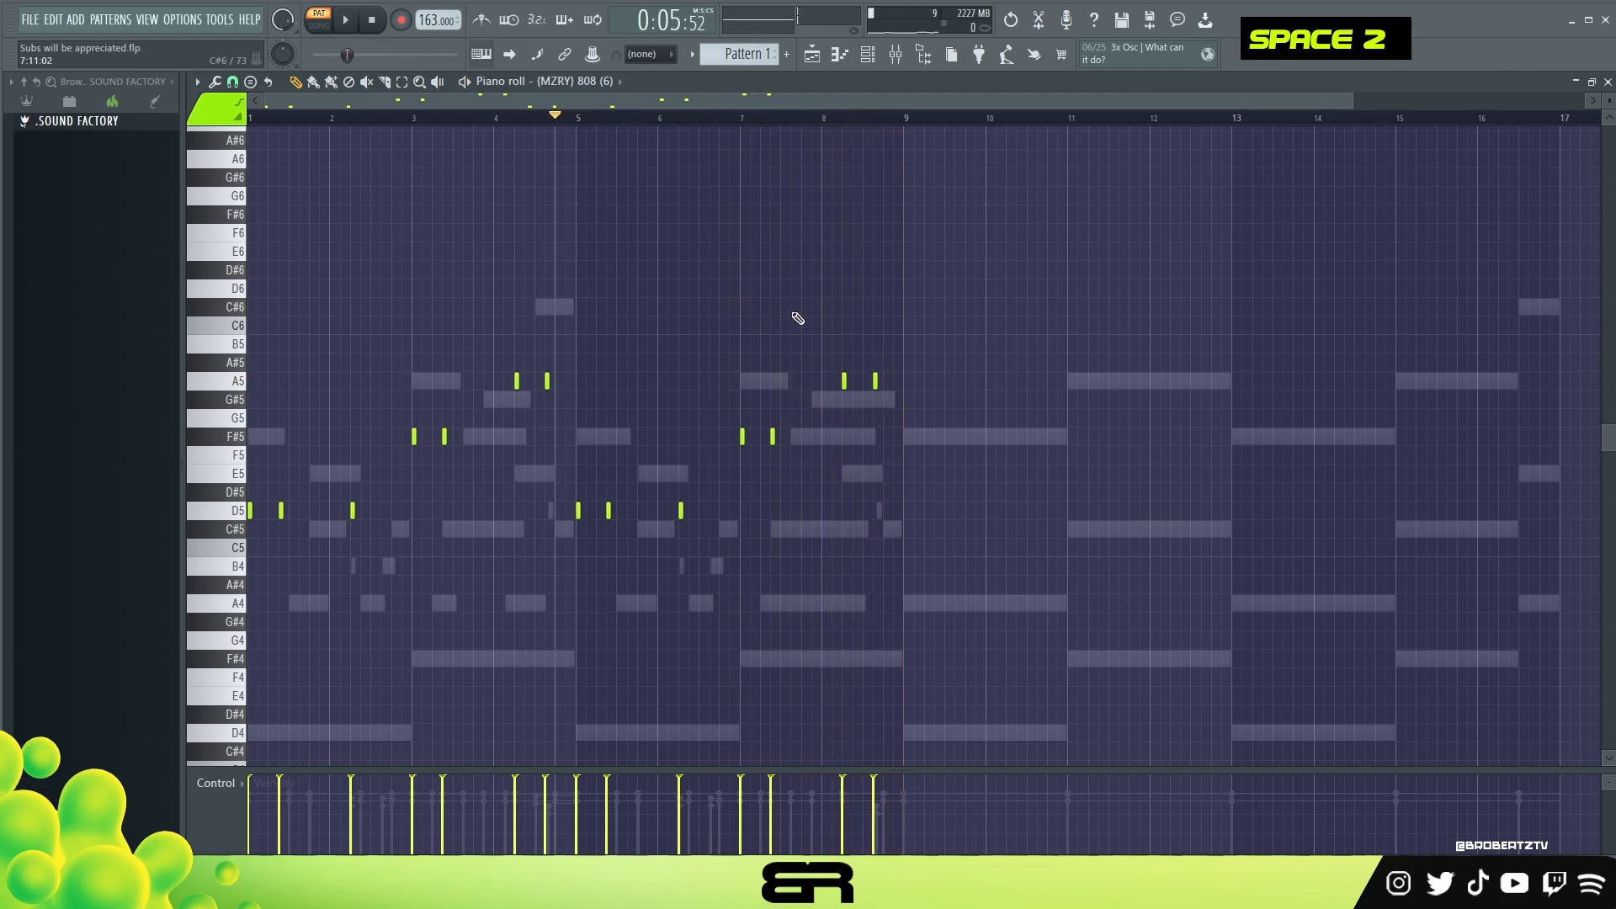
Step: Program C5 hits for Rim (3) on beat 3 of bars 1 to 4, adding one late in bar 1 and a quieter one before bar 4's beat 3
left_click(869, 56)
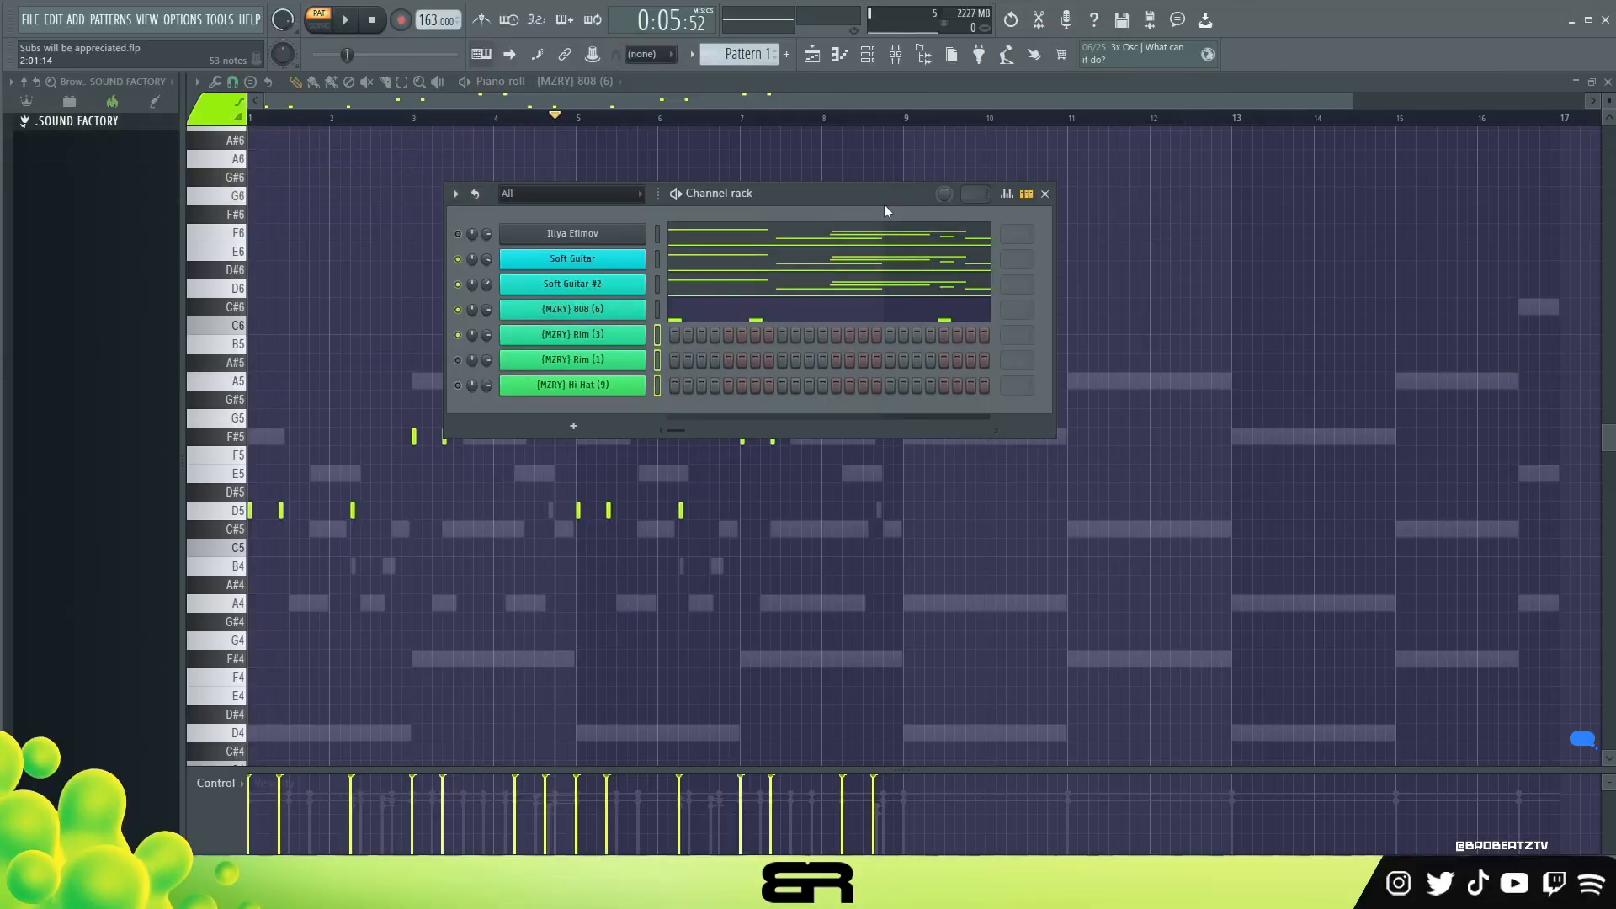
left_click(657, 360)
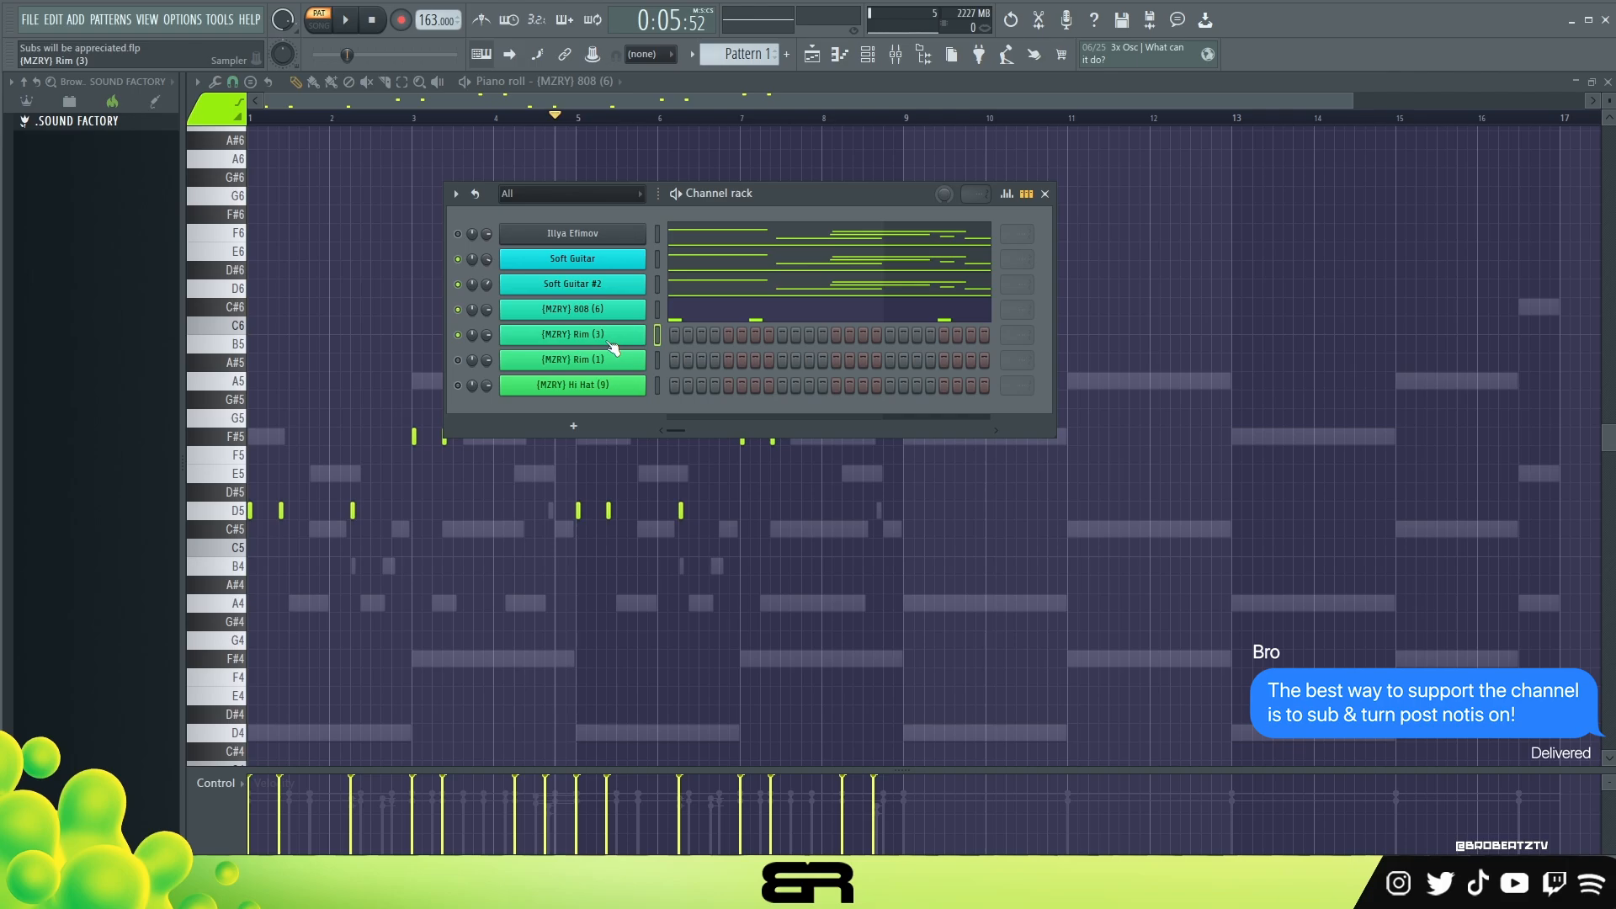
right_click(613, 345)
left_click(673, 335)
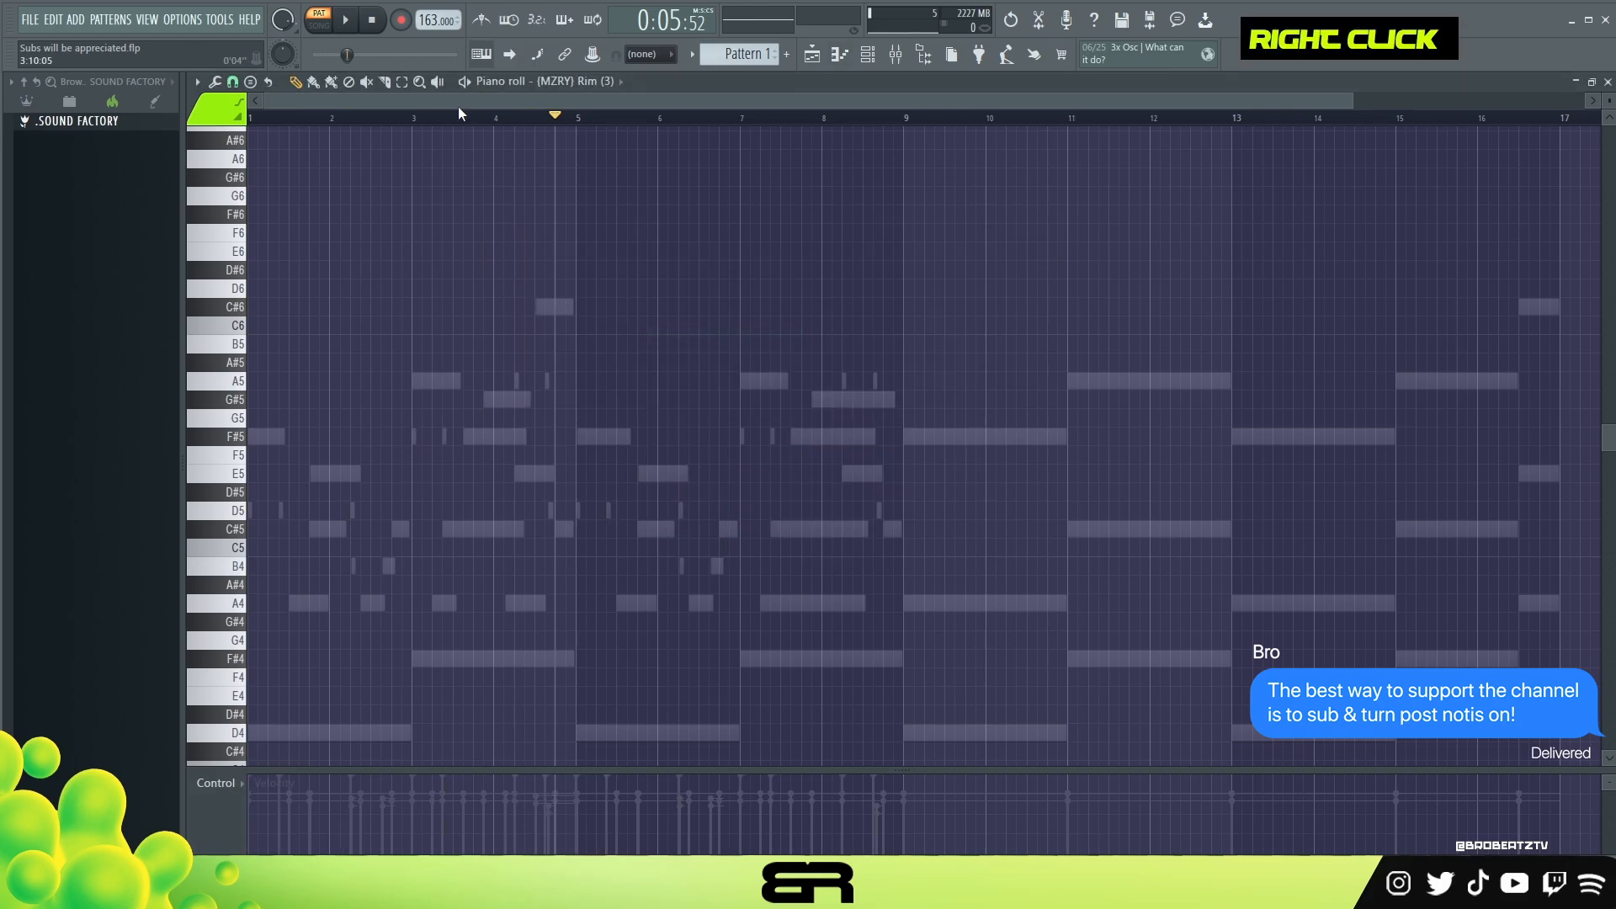
scroll(458, 106, "up", 5)
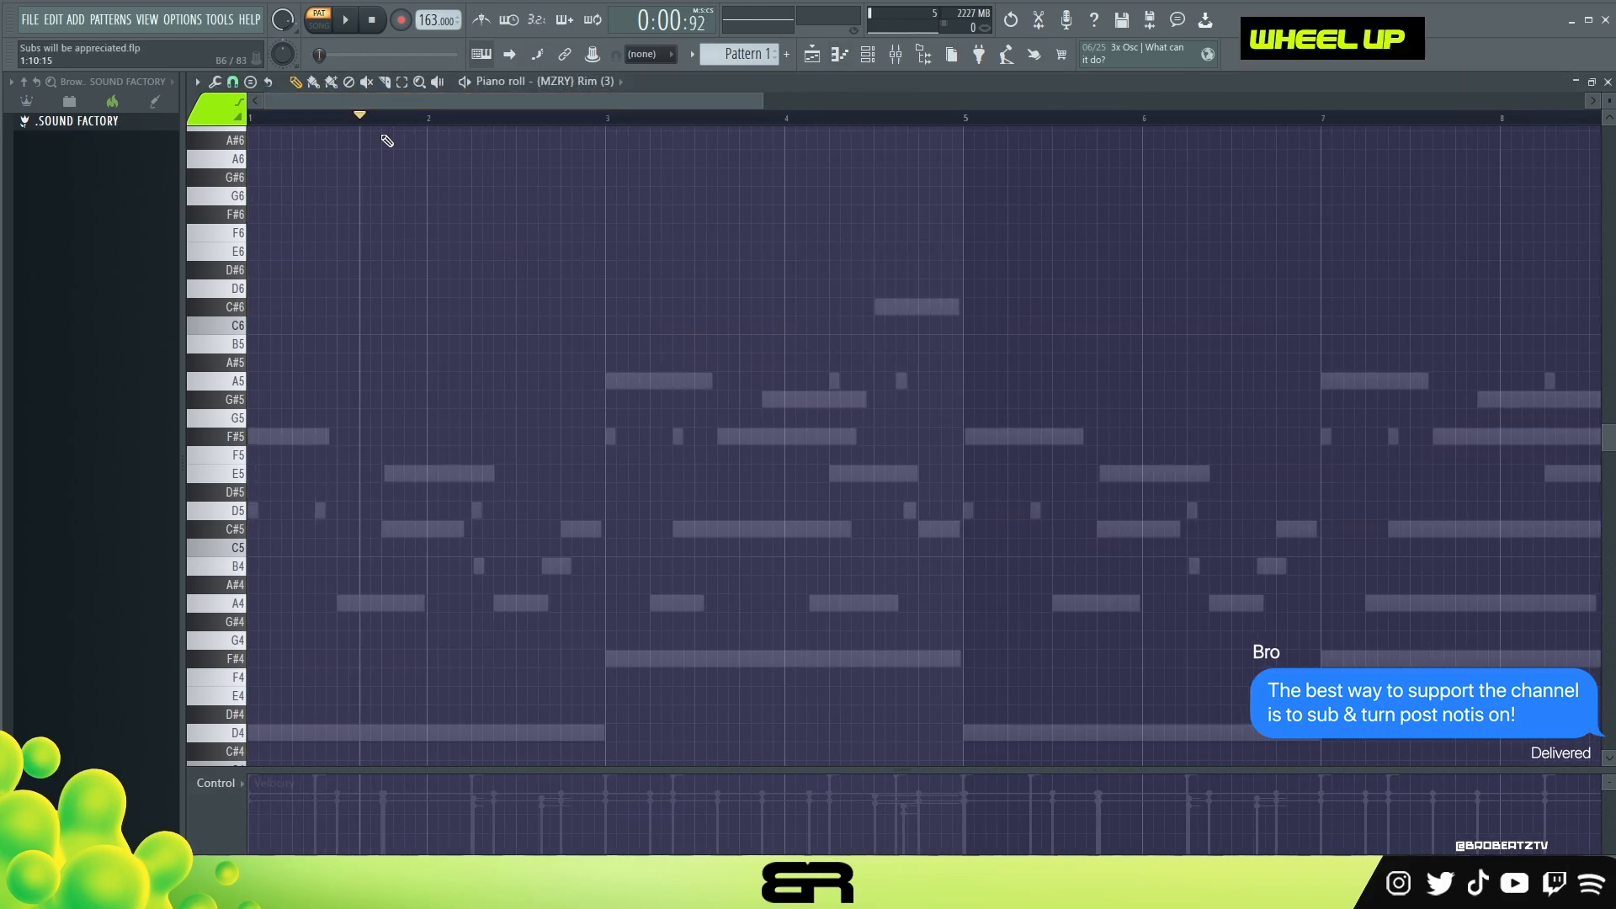
left_click(341, 547)
left_click(408, 547)
key("space")
left_click(520, 547)
key("ctrl+a")
left_click_drag(408, 547, 856, 547)
Step: Duplicate the four-bar Rim (3) part into bars 5 to 8 and play the pattern
key("ctrl+a")
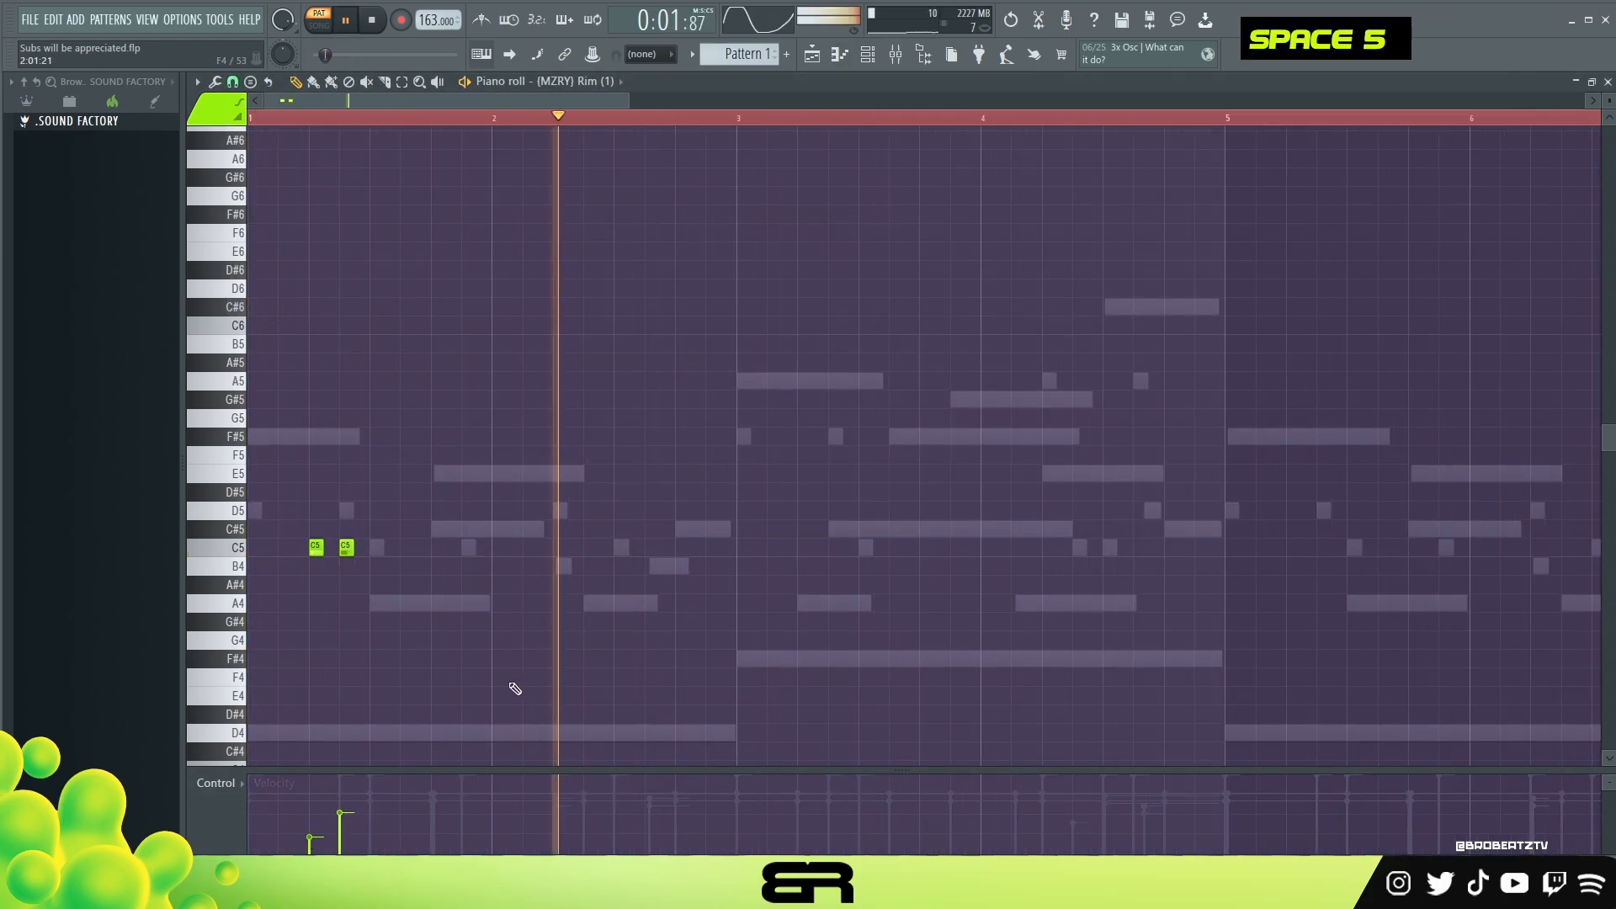
left_click(590, 547)
key("ctrl+a")
key("space")
Step: Program a syncopated Rim (1) part of C5 hits around the Rim (3) notes in bars 1 to 4, with varied velocities and a quick run in bar 4
left_click_drag(315, 547, 896, 548)
key("space")
left_click(957, 547)
key("space")
key("space")
key("space")
left_click(1049, 547)
left_click(1079, 547)
left_click(1094, 547)
scroll(1089, 808, "down", 3)
left_click(1201, 547)
Step: Duplicate the Rim (1) part into bars 5 to 8 and vary its hits in bars 7 and 8
key("ctrl+a")
left_click_drag(315, 547, 1231, 547)
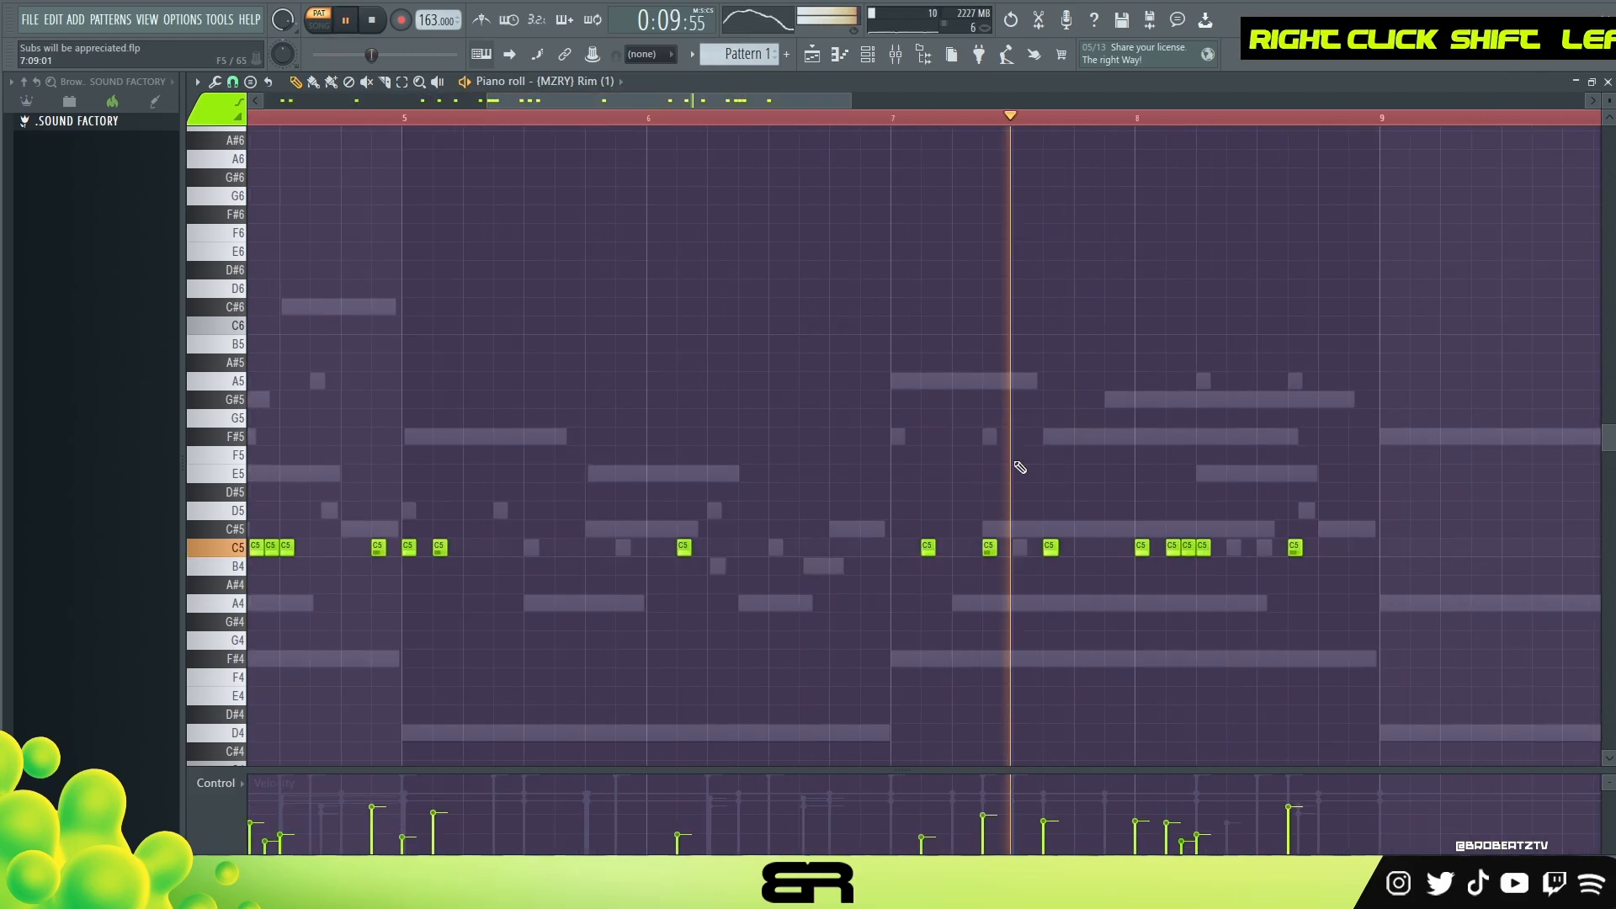
key("space")
right_click(1049, 421, "ctrl")
scroll(395, 125, "up", 2)
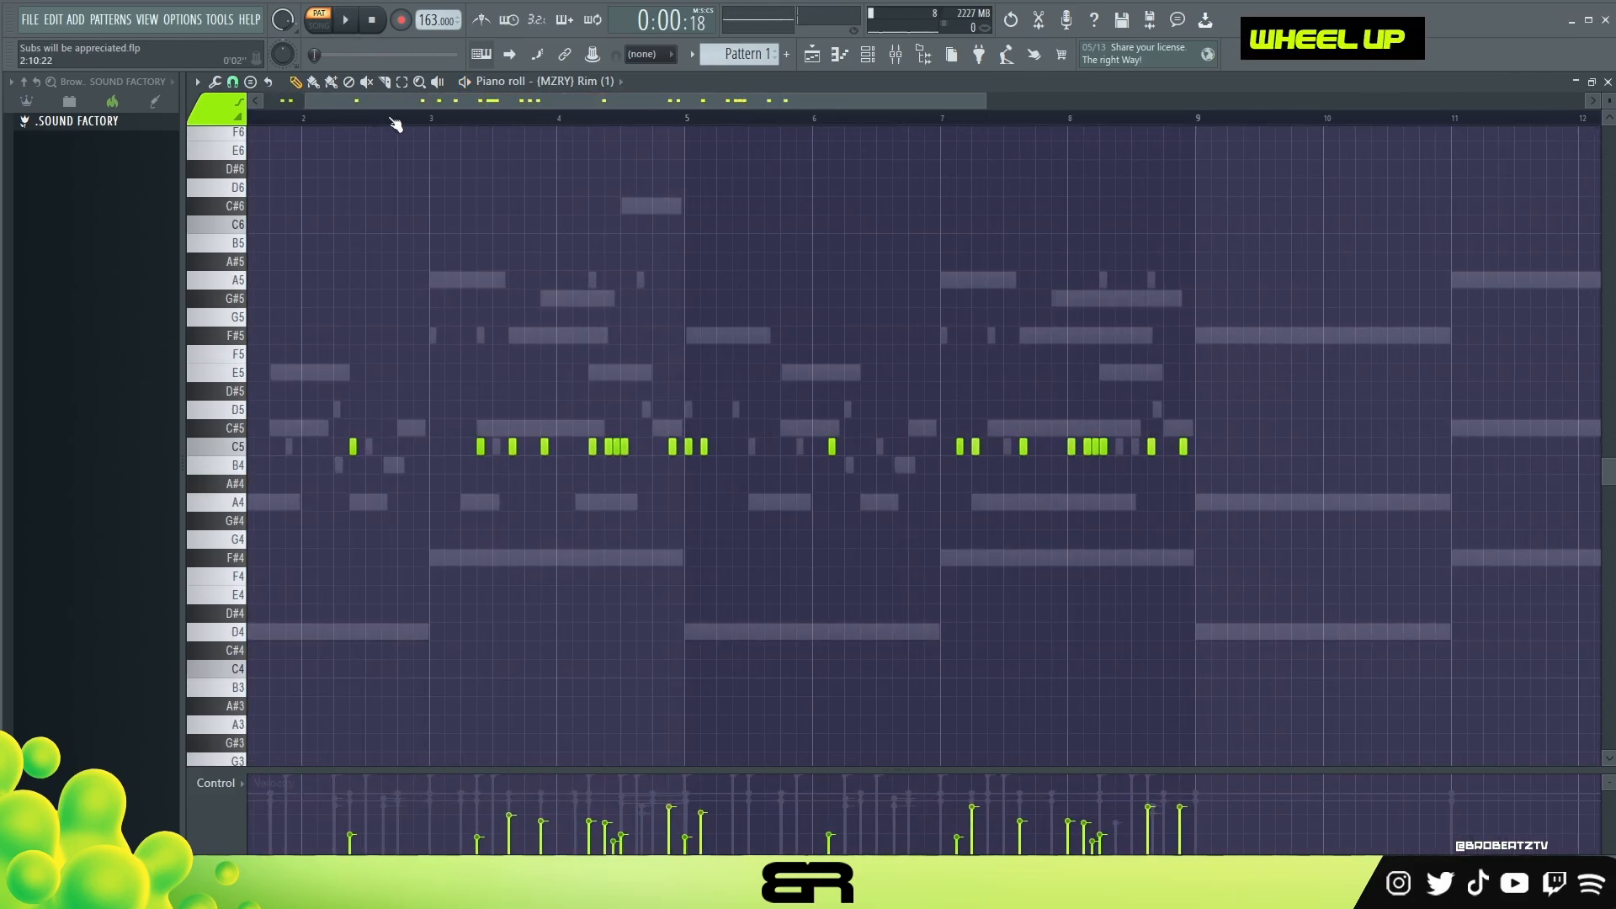
scroll(395, 125, "up", 1)
left_click_drag(968, 102, 806, 106)
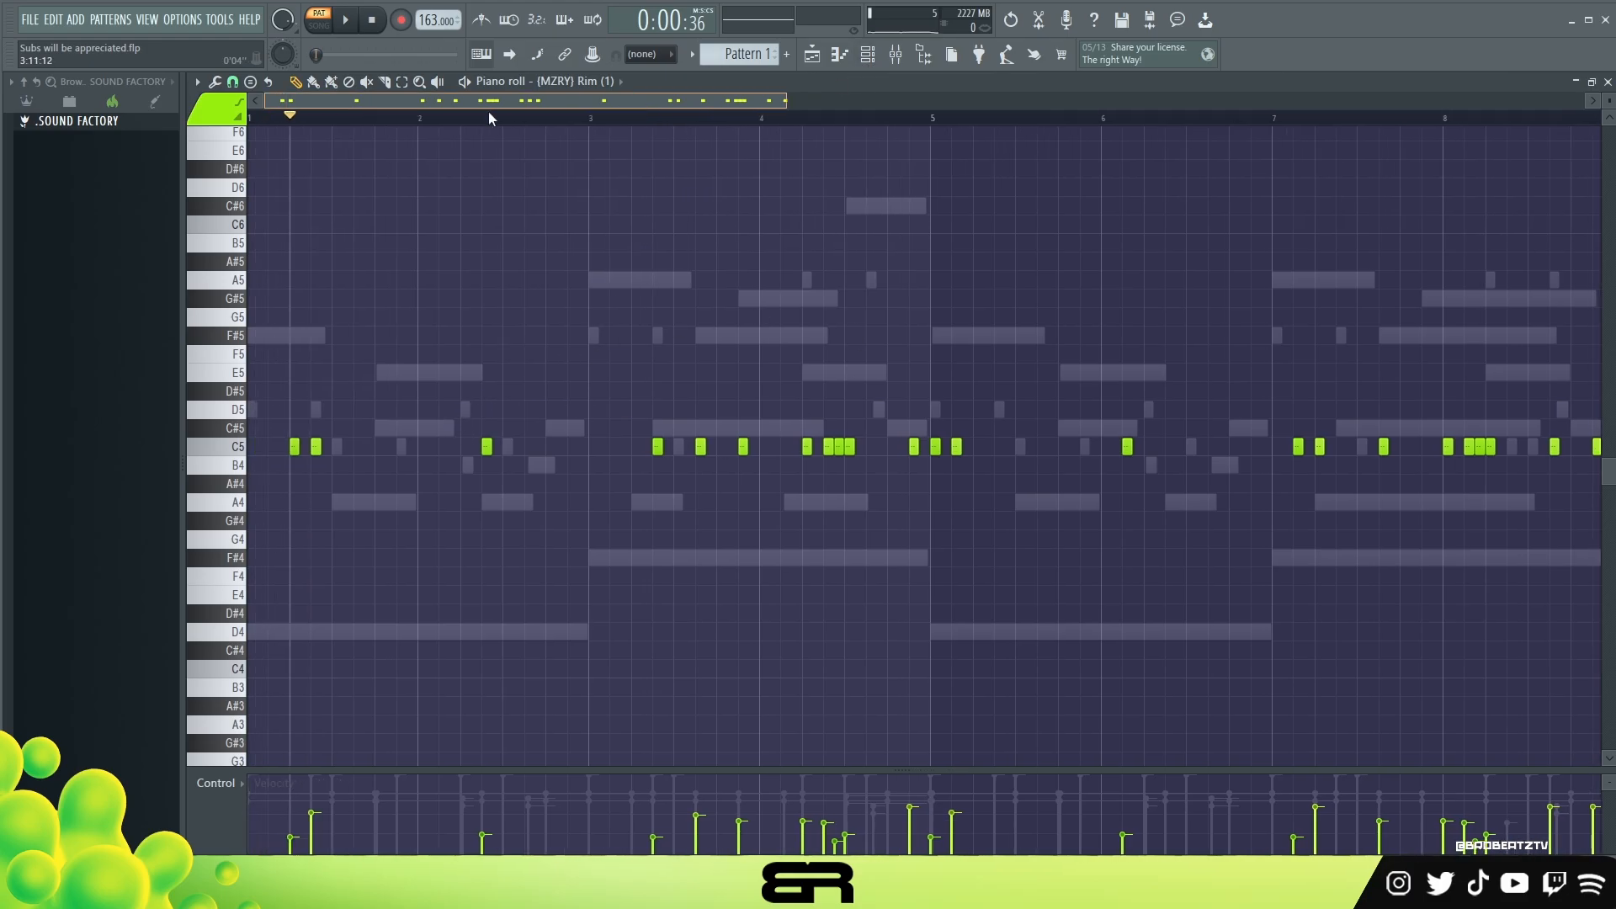
Step: Play the pattern and compare the Rim (3) and Rim (1) parts against the guitars and 808
key("space")
key("space")
left_click(254, 135)
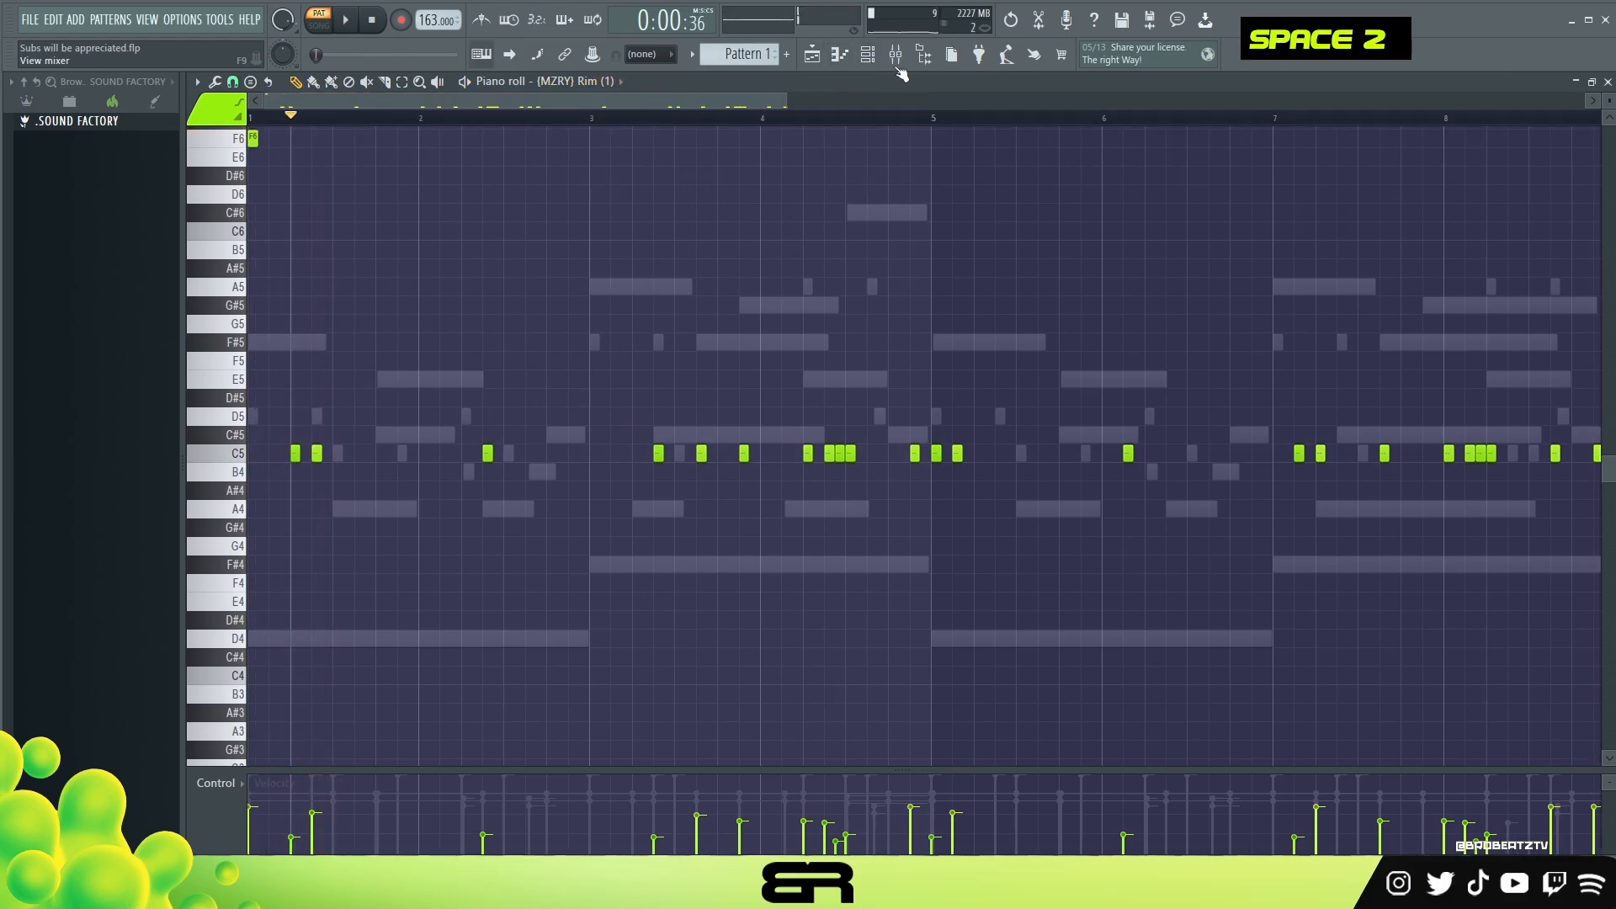
key("space")
left_click(868, 56)
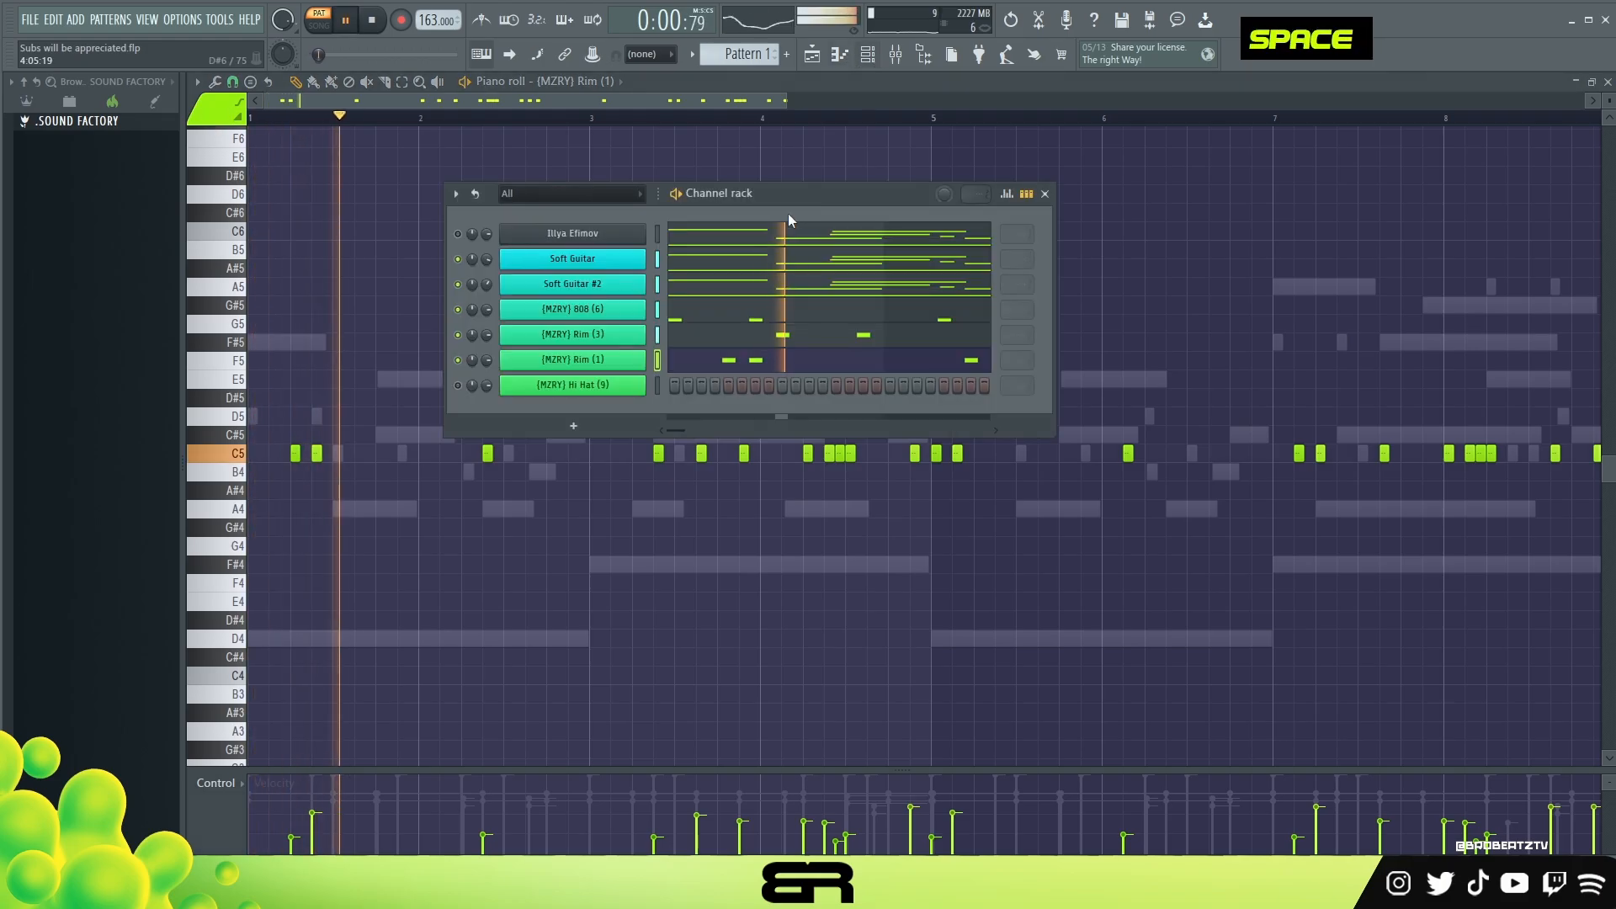
left_click(709, 338)
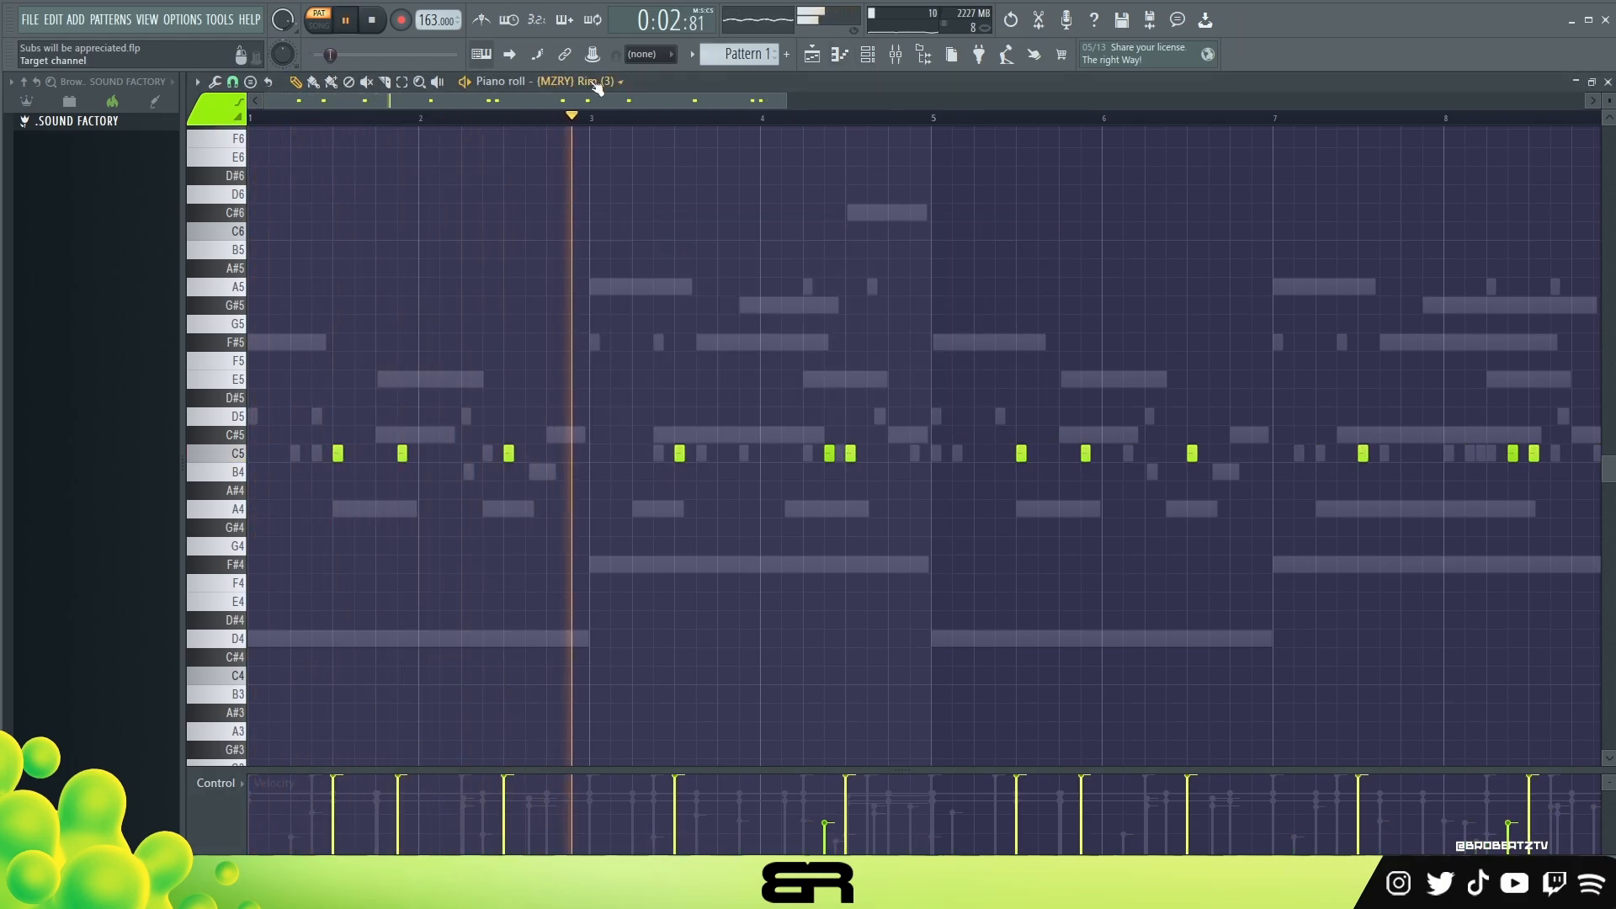
scroll(595, 84, "up", 1)
scroll(597, 84, "down", 2)
scroll(597, 84, "up", 1)
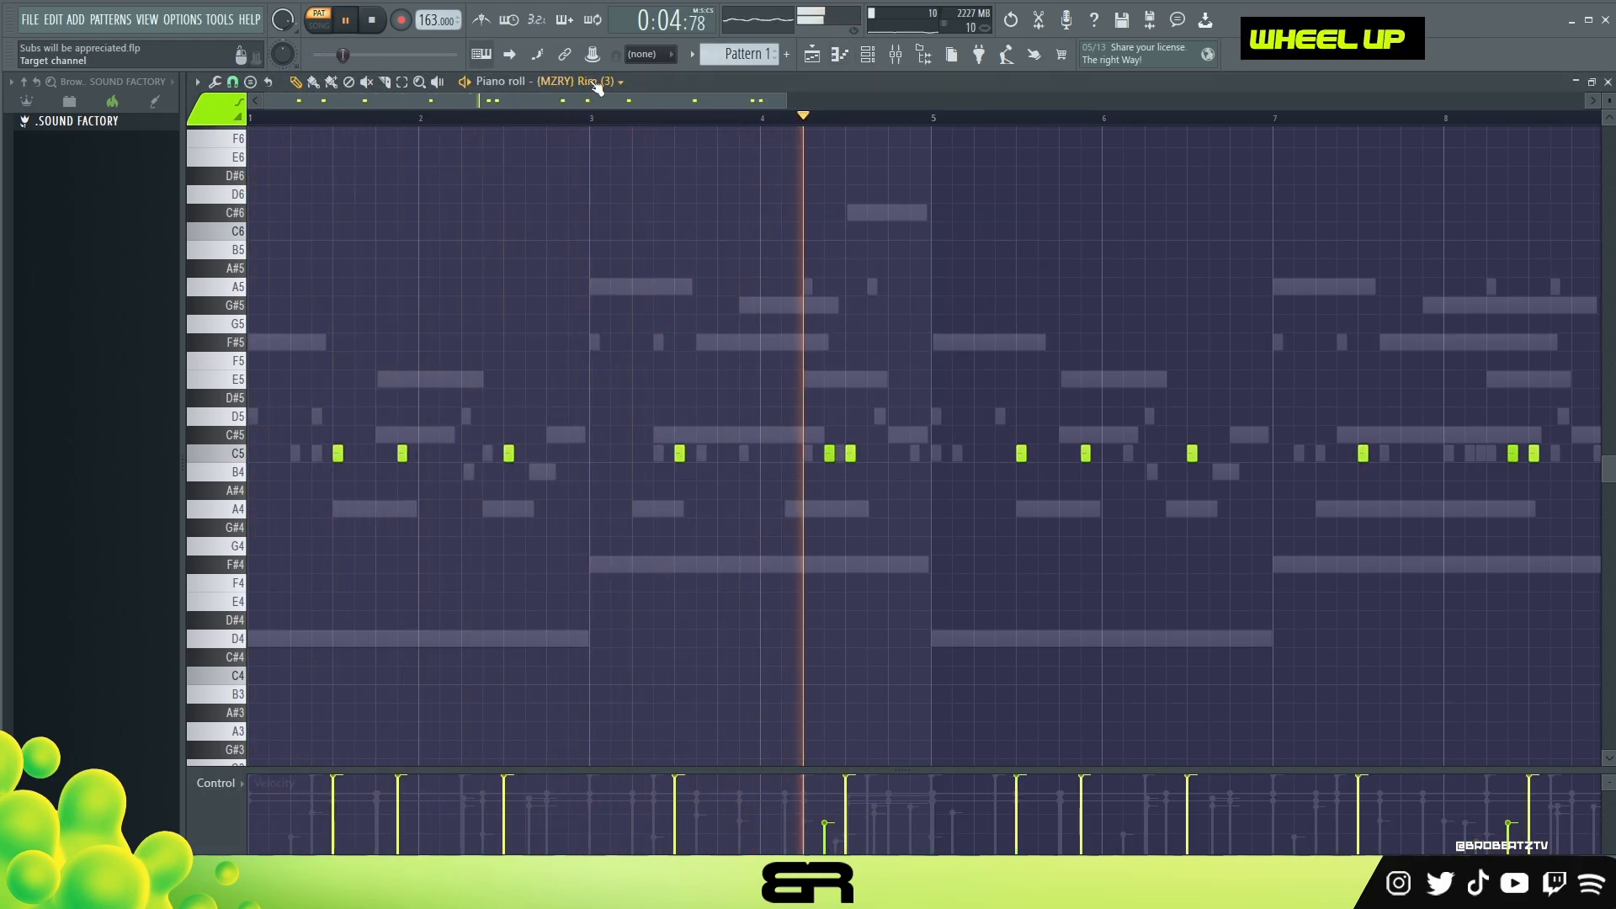
scroll(597, 84, "down", 2)
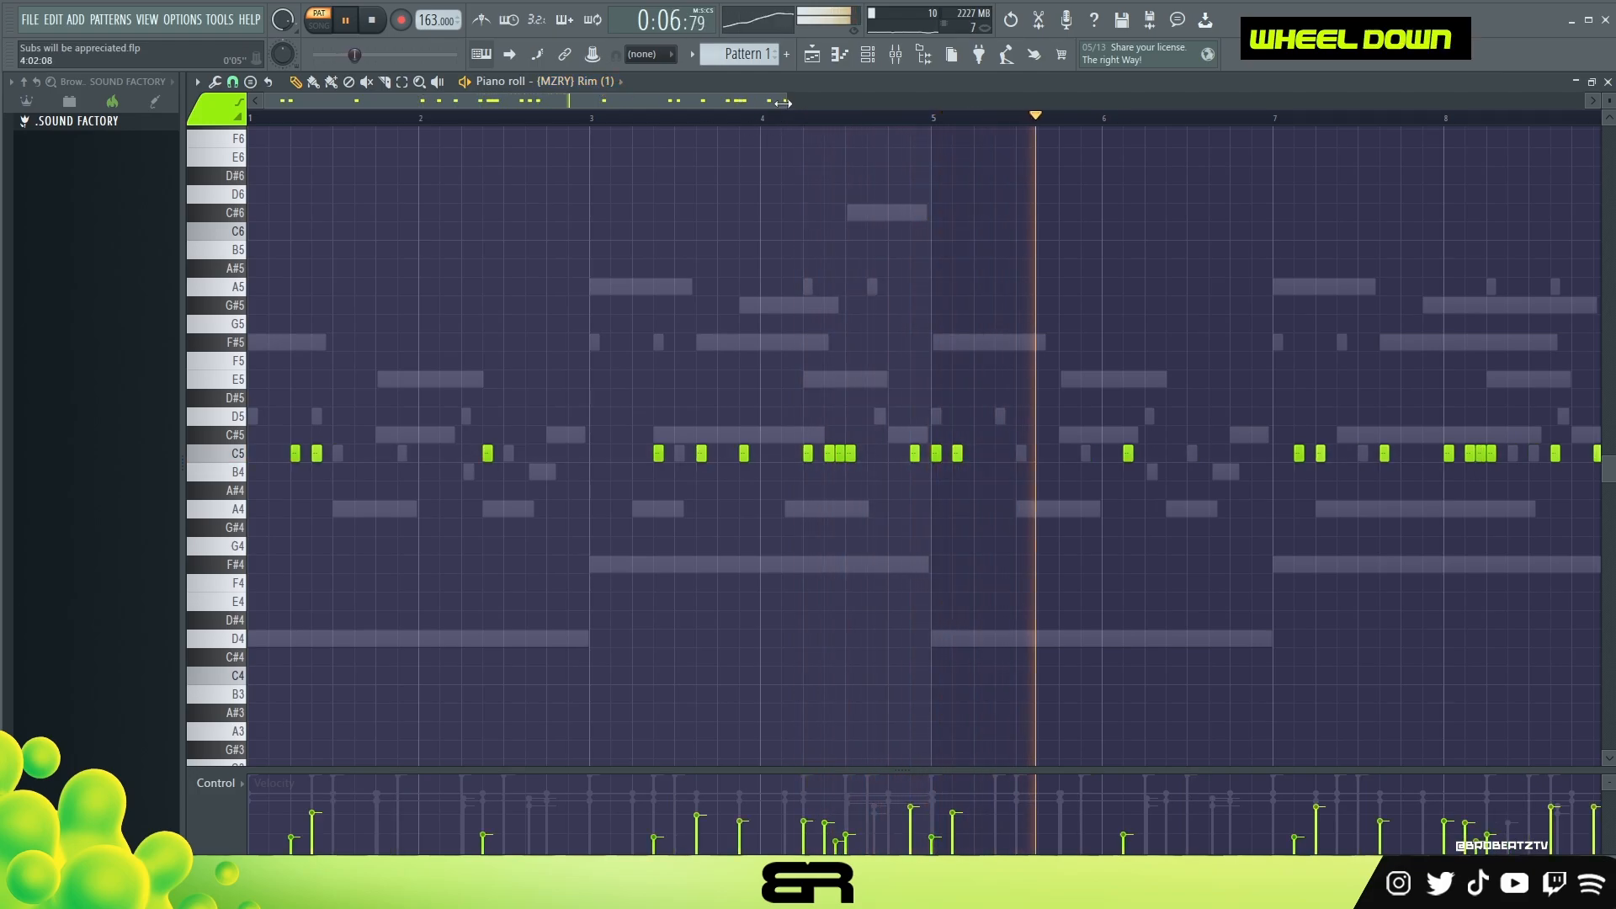
scroll(909, 147, "down", 1)
key("space")
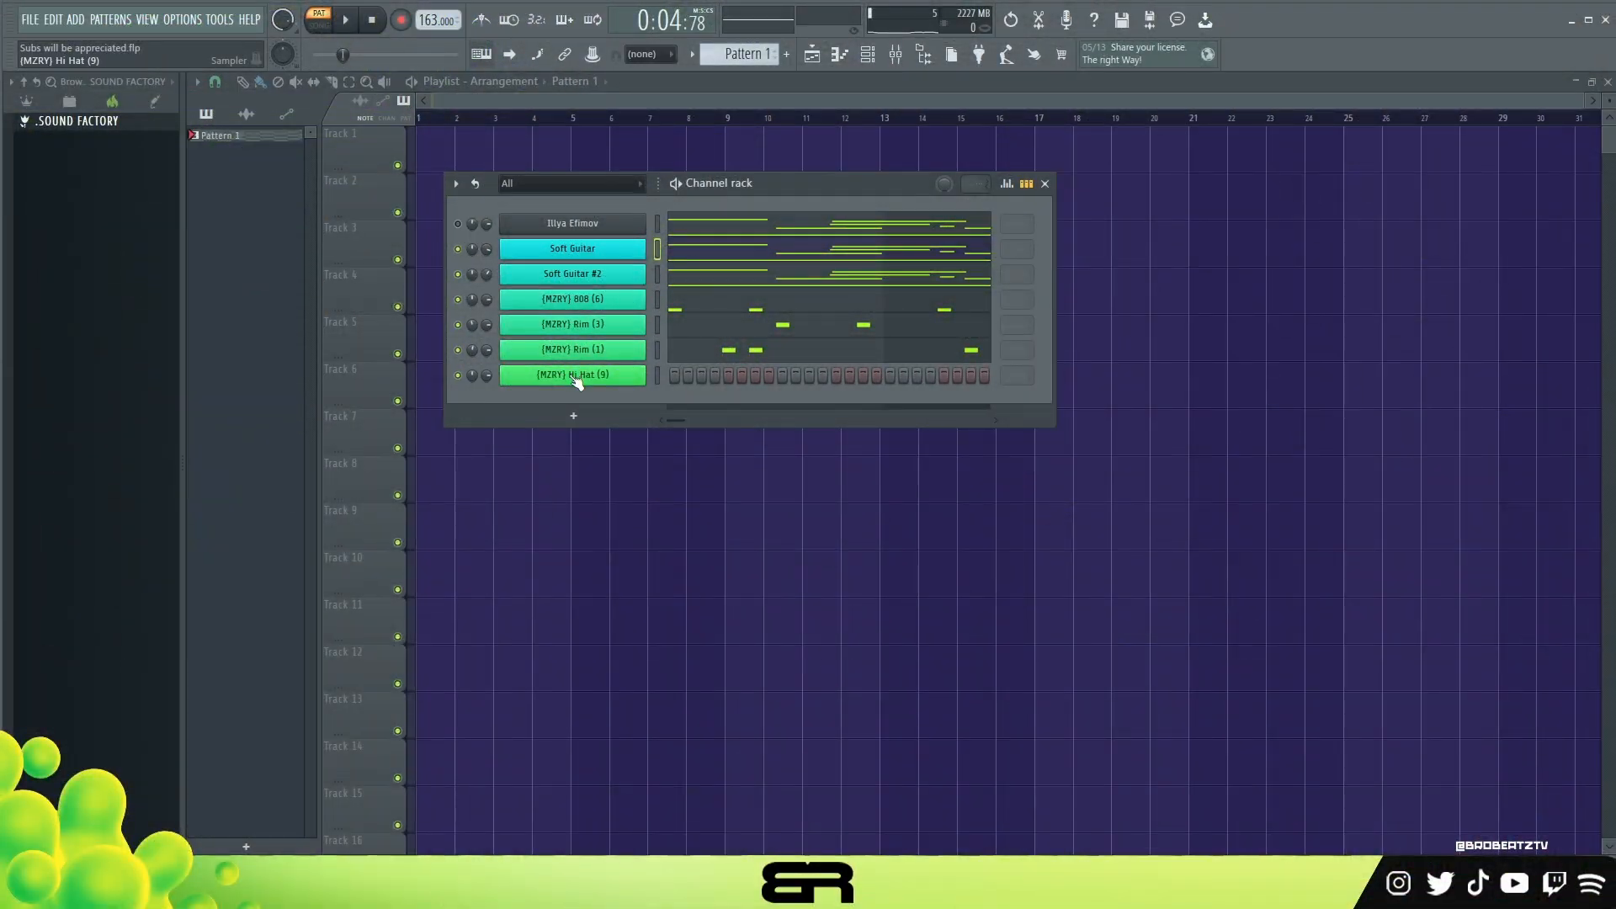
Step: Start the Hi Hat (9) part in the piano roll with a one-step C5 note at the beginning of bar 1
right_click(579, 372)
left_click(686, 376)
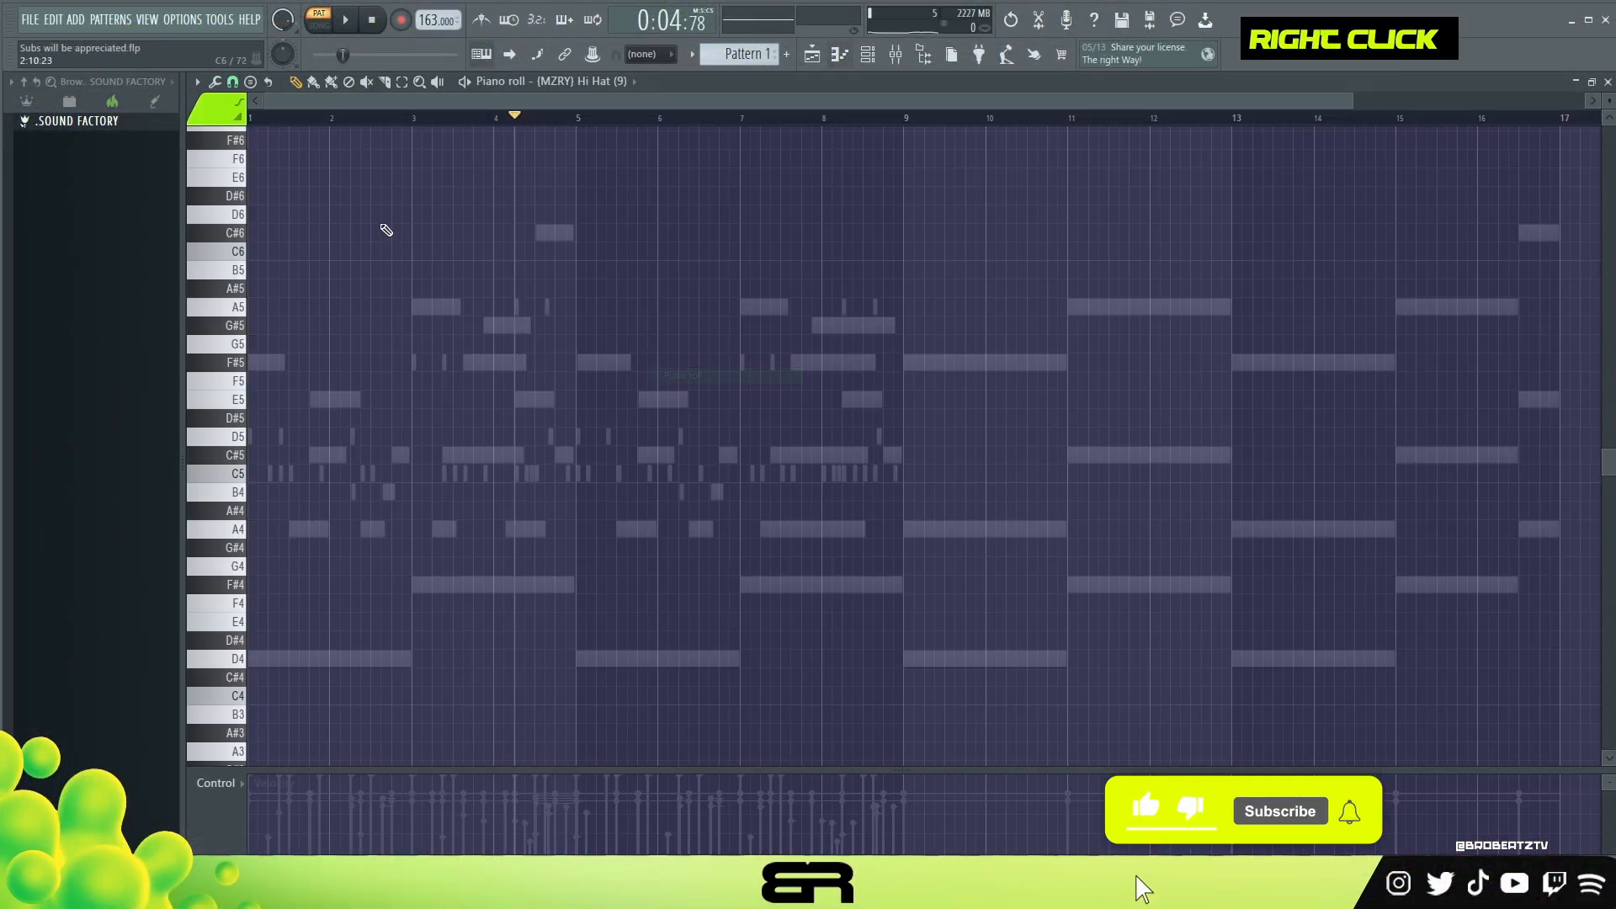
scroll(327, 110, "up", 6)
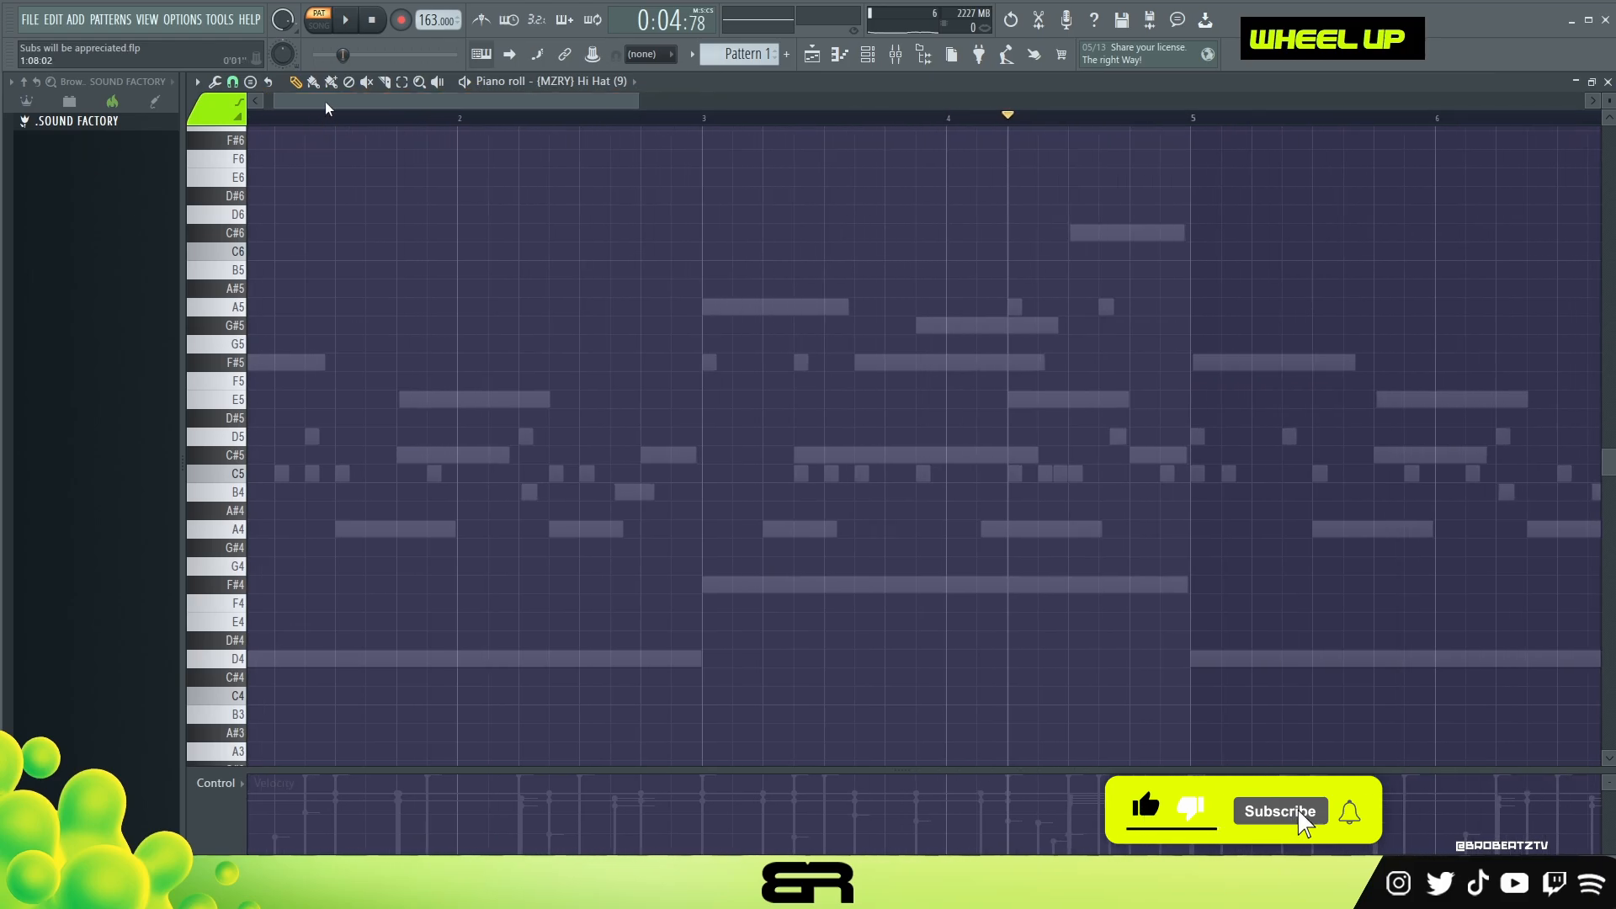
left_click_drag(326, 103, 304, 105)
left_click(257, 474)
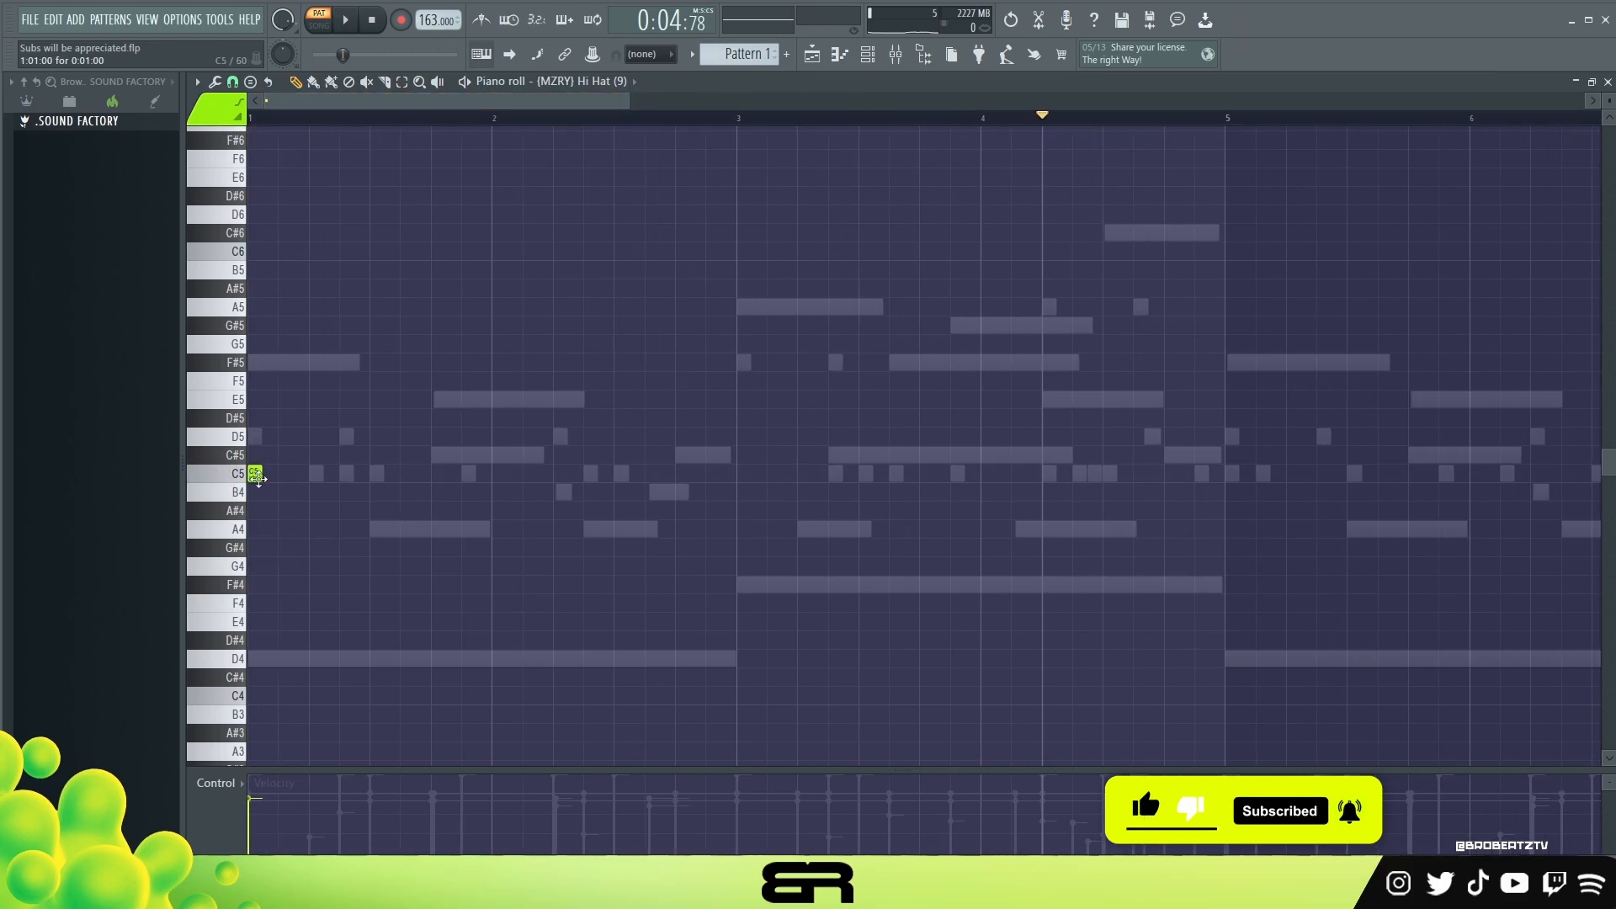
Step: Try chopping the first hi-hat note into two shorter hits and play it
left_click_drag(263, 494, 249, 497)
key("alt+u")
scroll(772, 377, "down", 3)
left_click(904, 519)
key("space")
key("space")
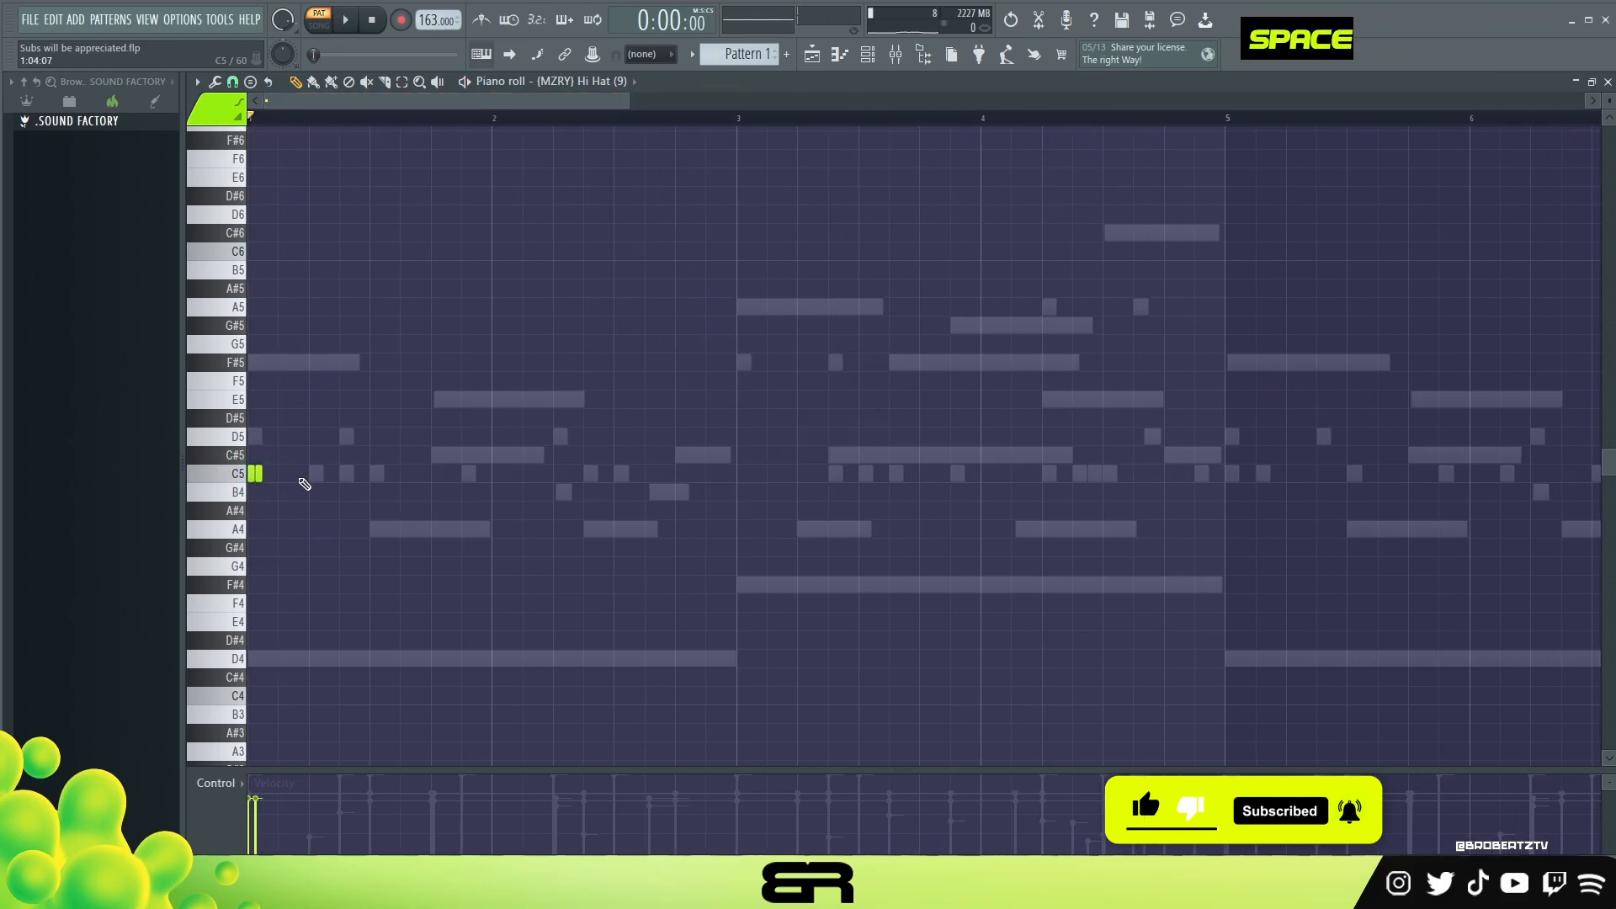
Step: Place C5 hi-hat hits through bars 1 and 2 and on bar 3's downbeat, with two softer B4 notes closing bar 2
left_click(270, 475)
key("space")
left_click(347, 475)
left_click(438, 475)
left_click(529, 476)
left_click(744, 476)
left_click(729, 493)
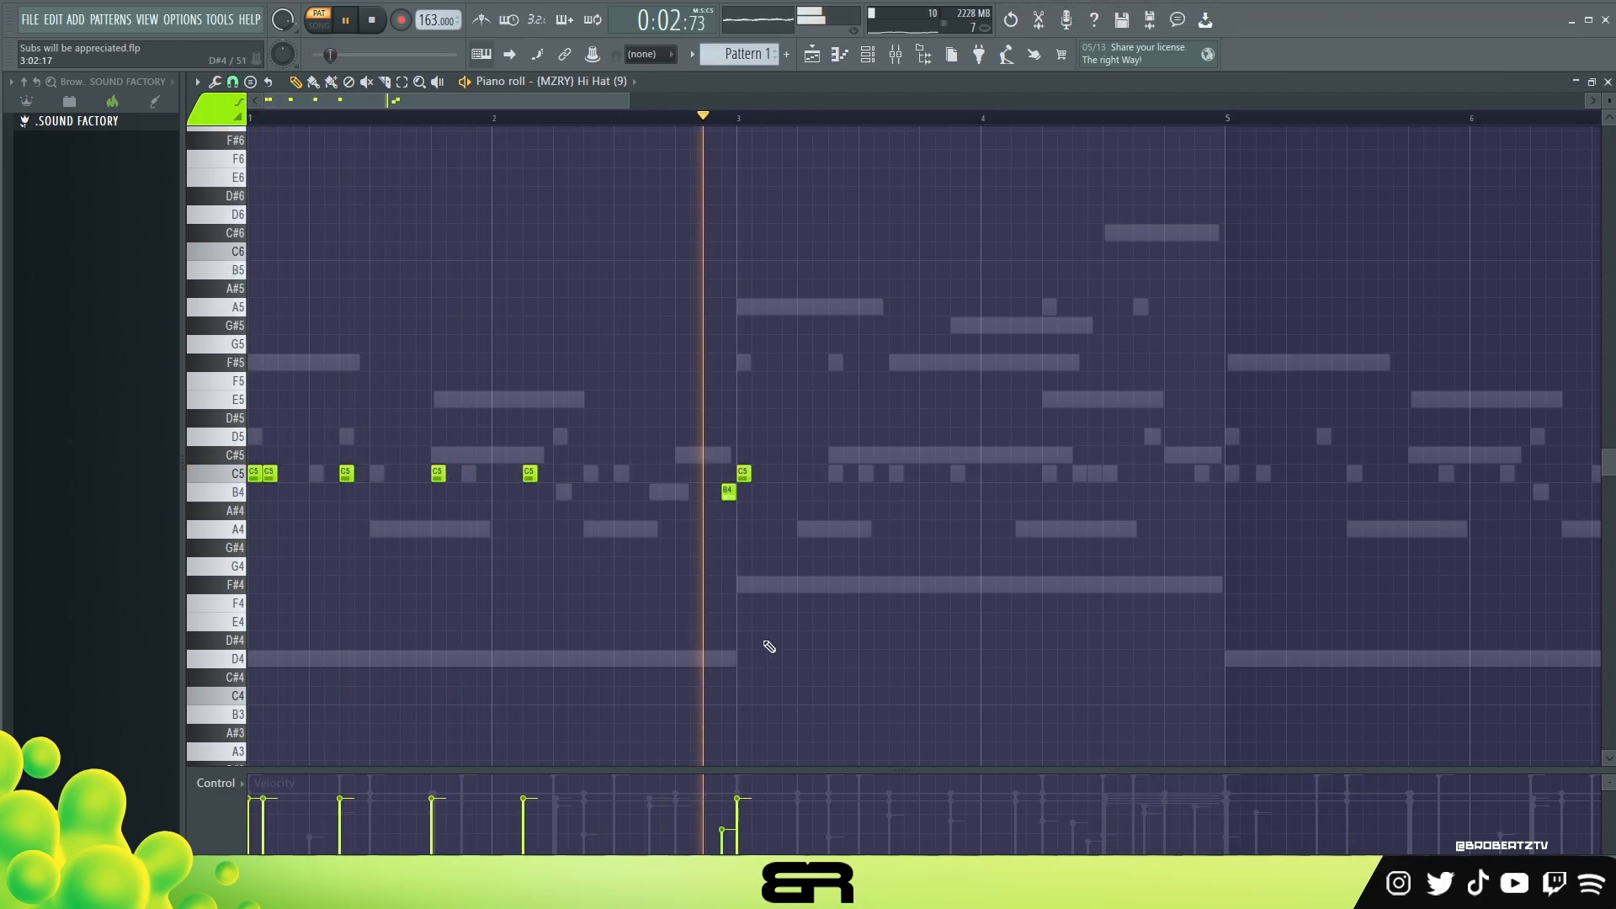
left_click(713, 493)
left_click_drag(706, 821, 723, 844)
Step: Add two pairs of C5 hi-hat hits in bar 3, softening the first of each pair, plus a quiet hit early in bar 4
left_click(835, 476)
left_click(865, 475)
left_click(859, 801)
left_click_drag(877, 498, 828, 480)
left_click_drag(833, 478, 925, 478)
left_click(920, 834)
left_click(1017, 476)
Step: Build hi-hat rolls in bar 4 by chopping C5 notes into short repeats around longer C5 notes
left_click(1080, 475)
key("alt+u")
left_click(1141, 475)
left_click(1171, 476)
left_click_drag(1132, 458, 1219, 595)
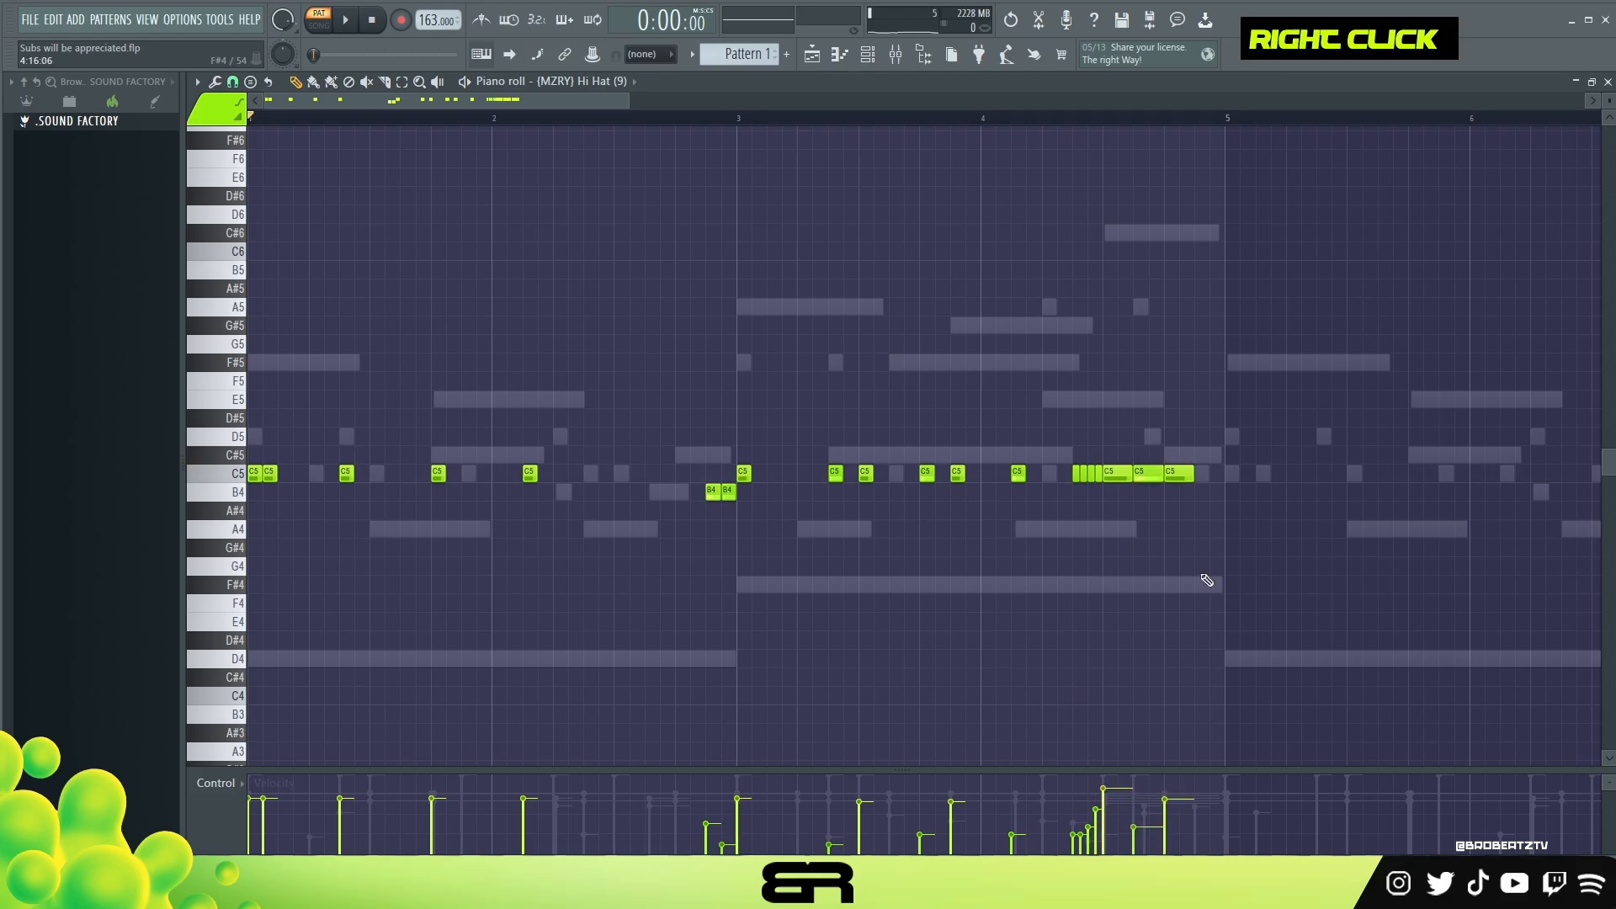
scroll(1134, 505, "up", 1)
key("alt+u")
right_click(1203, 476)
Step: Duplicate the four-bar hi-hat part into bars 5 to 8 and play the pattern
key("space")
left_click(1226, 476)
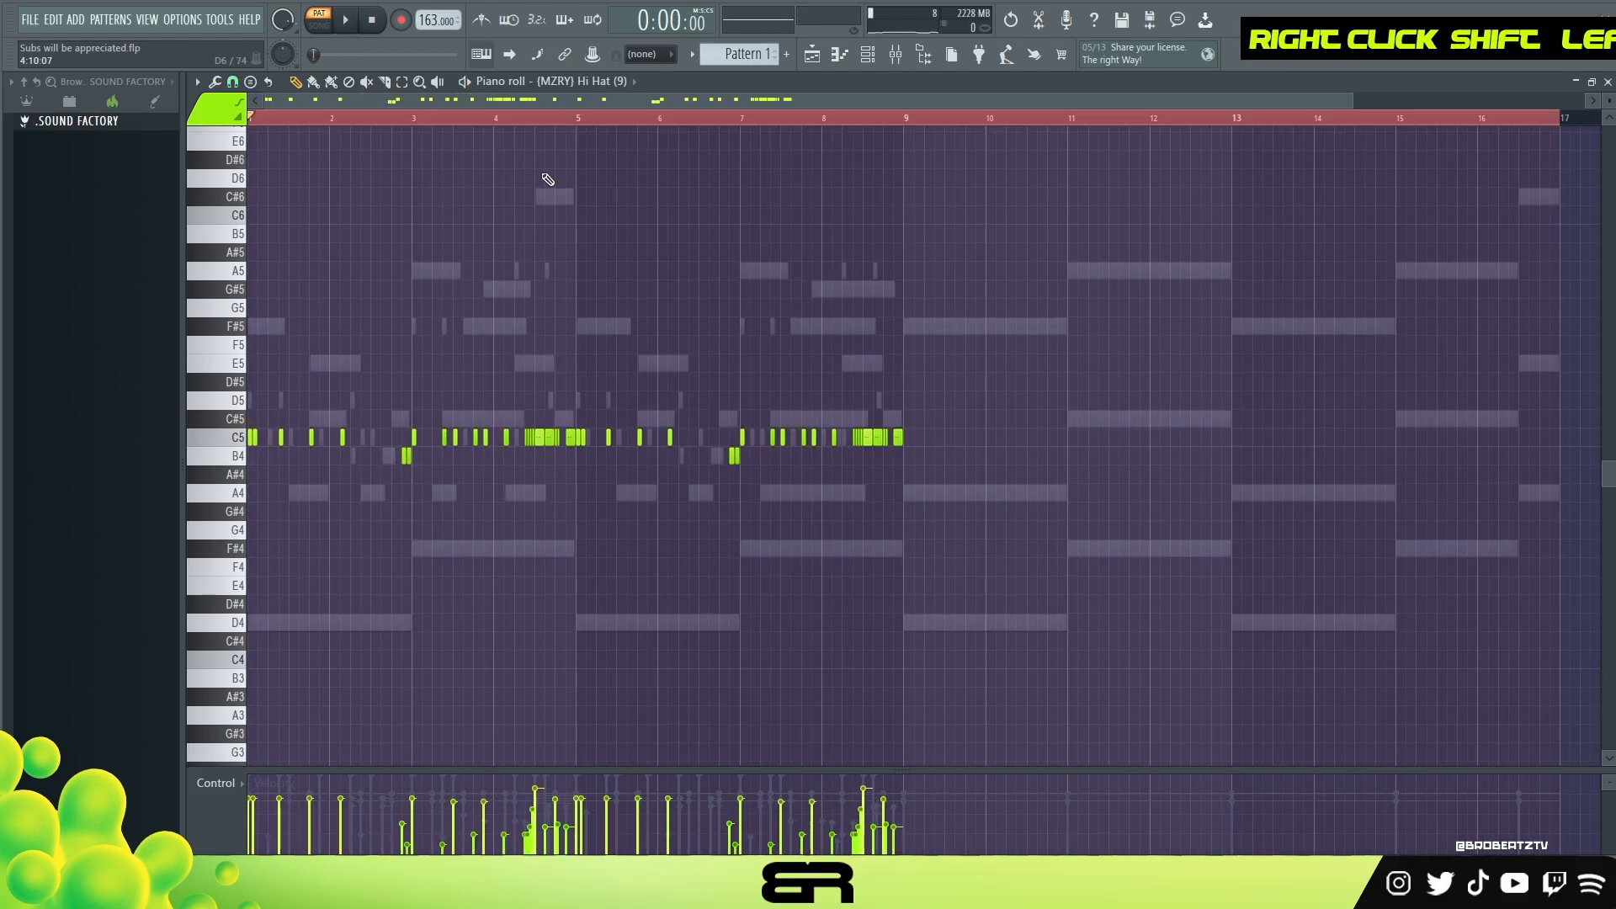
scroll(620, 467, "up", 3)
double_click(880, 117)
left_click_drag(850, 98, 825, 100)
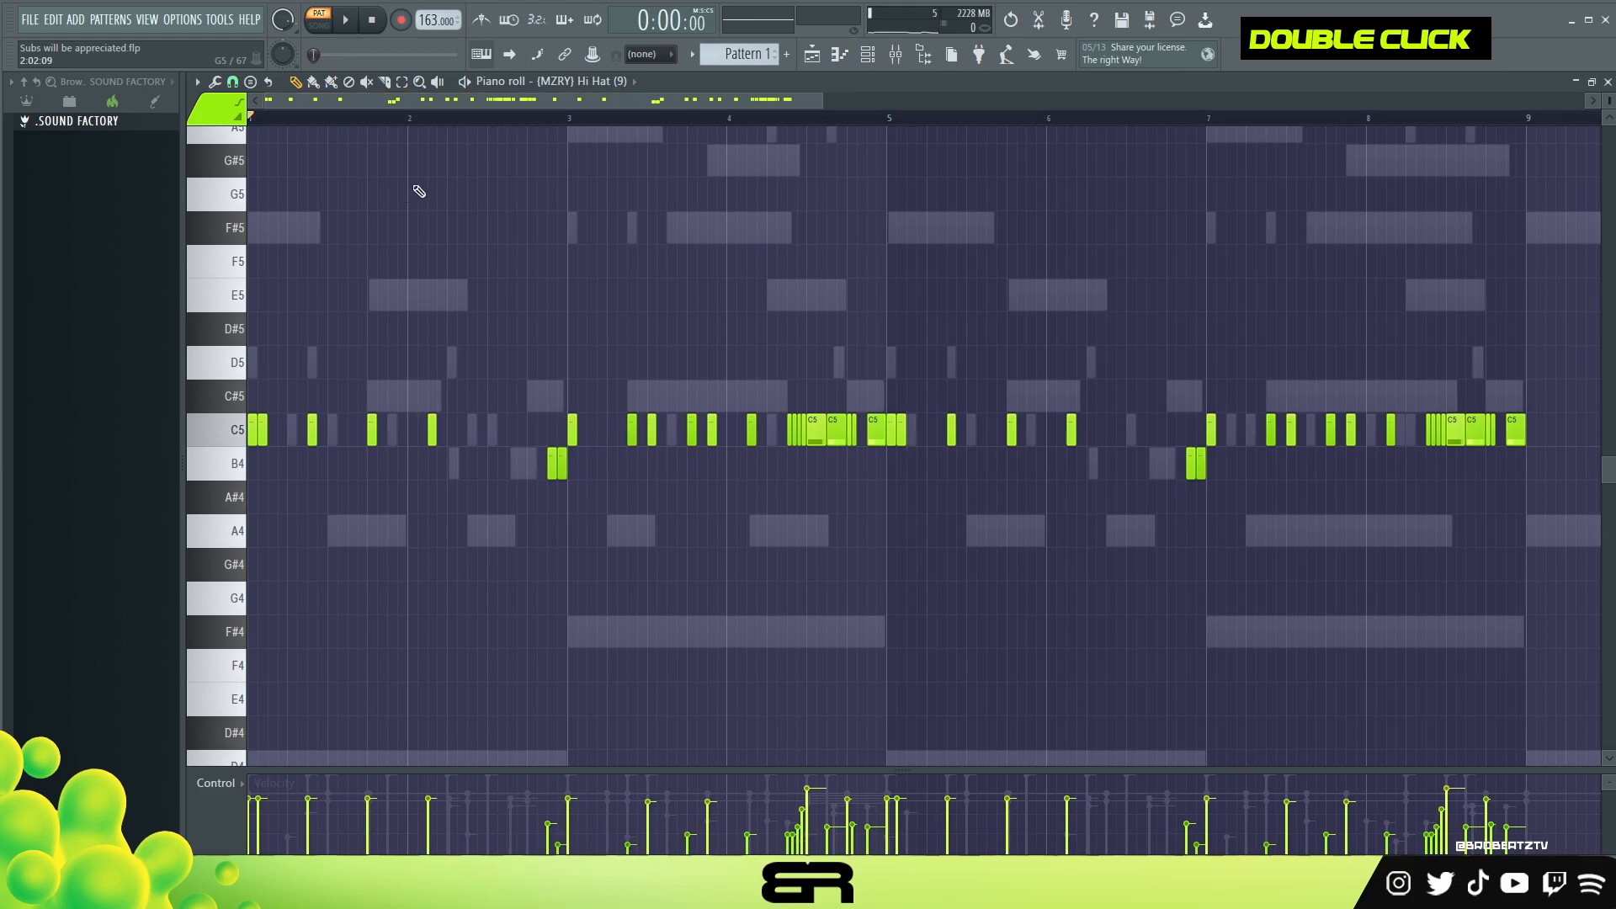
key("space")
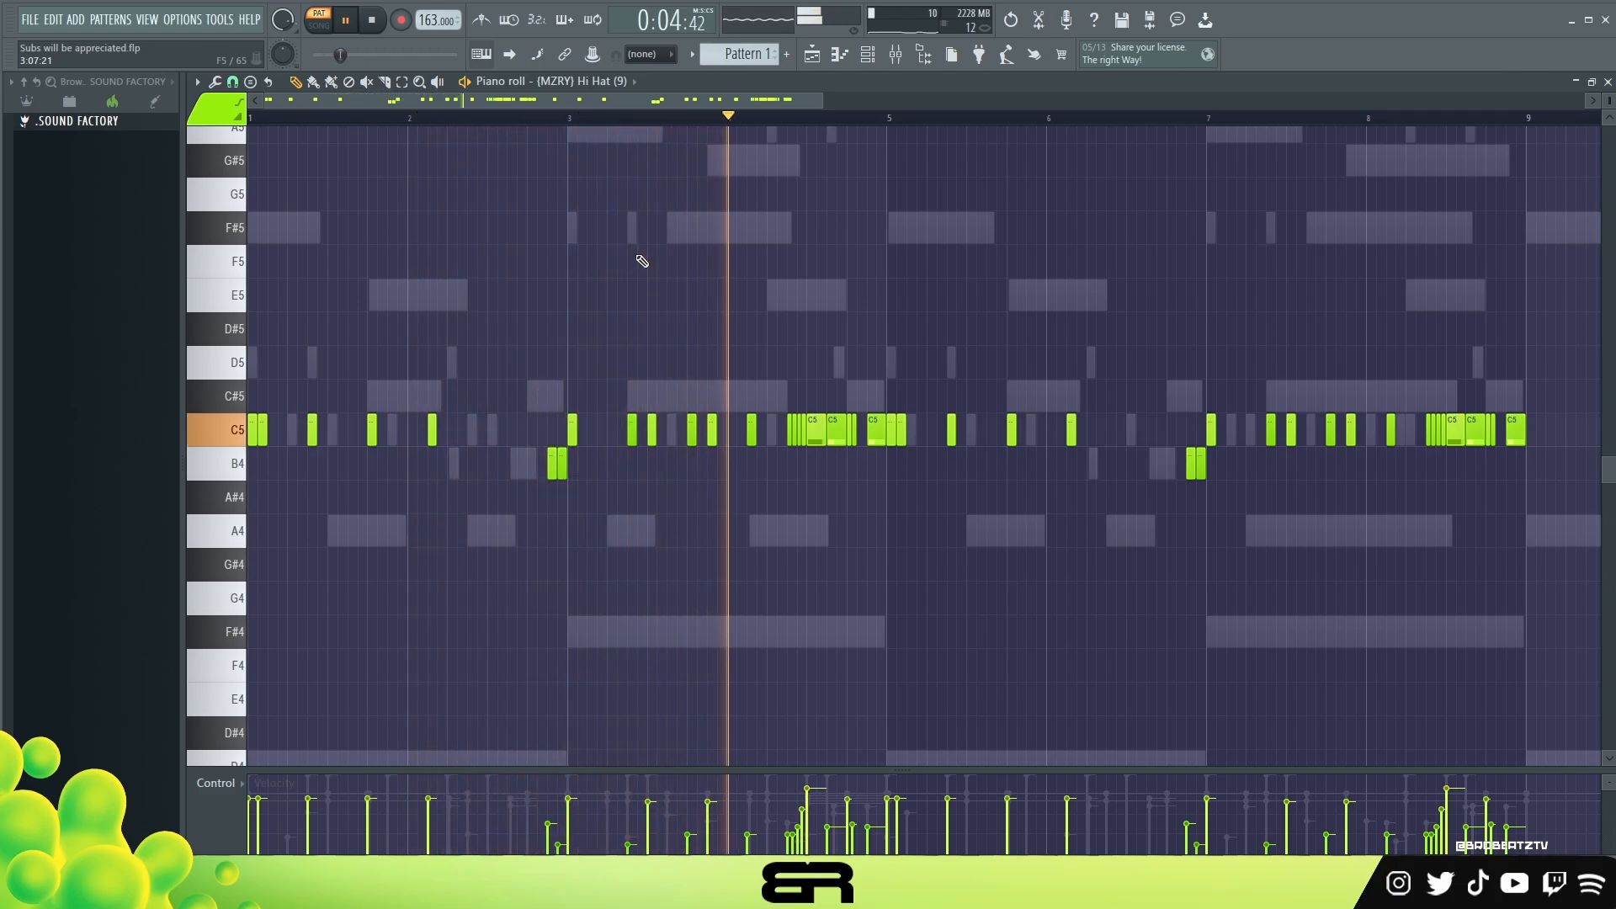
key("space")
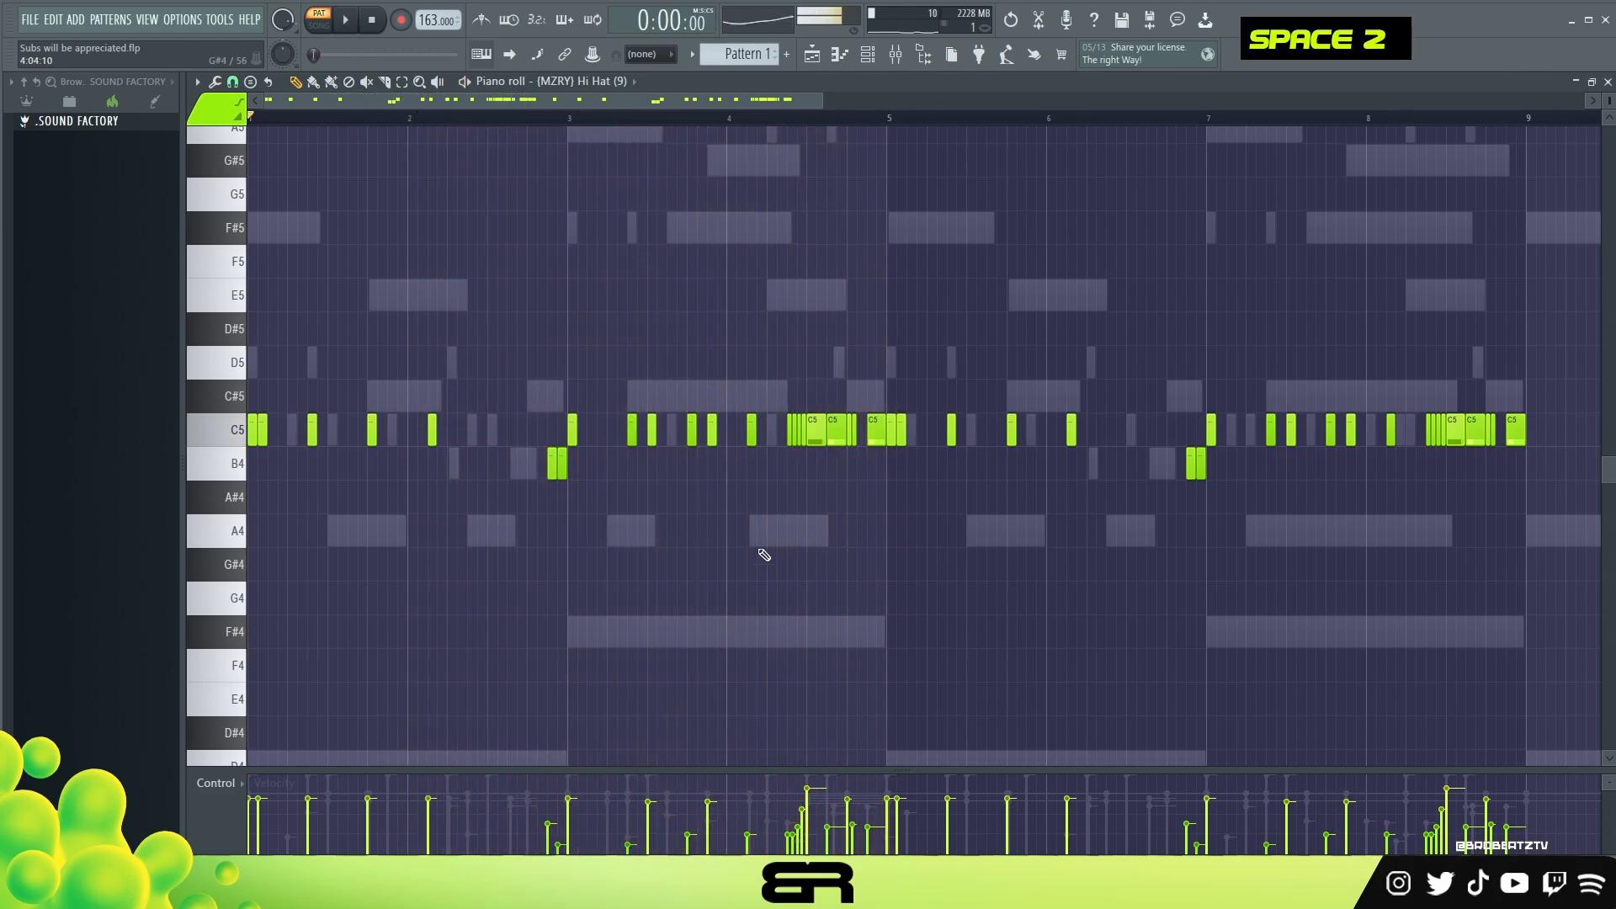
Step: Unmute the first guitar channel, mute both Soft Guitar channels, and play the full pattern
left_click(855, 68)
left_click(458, 225)
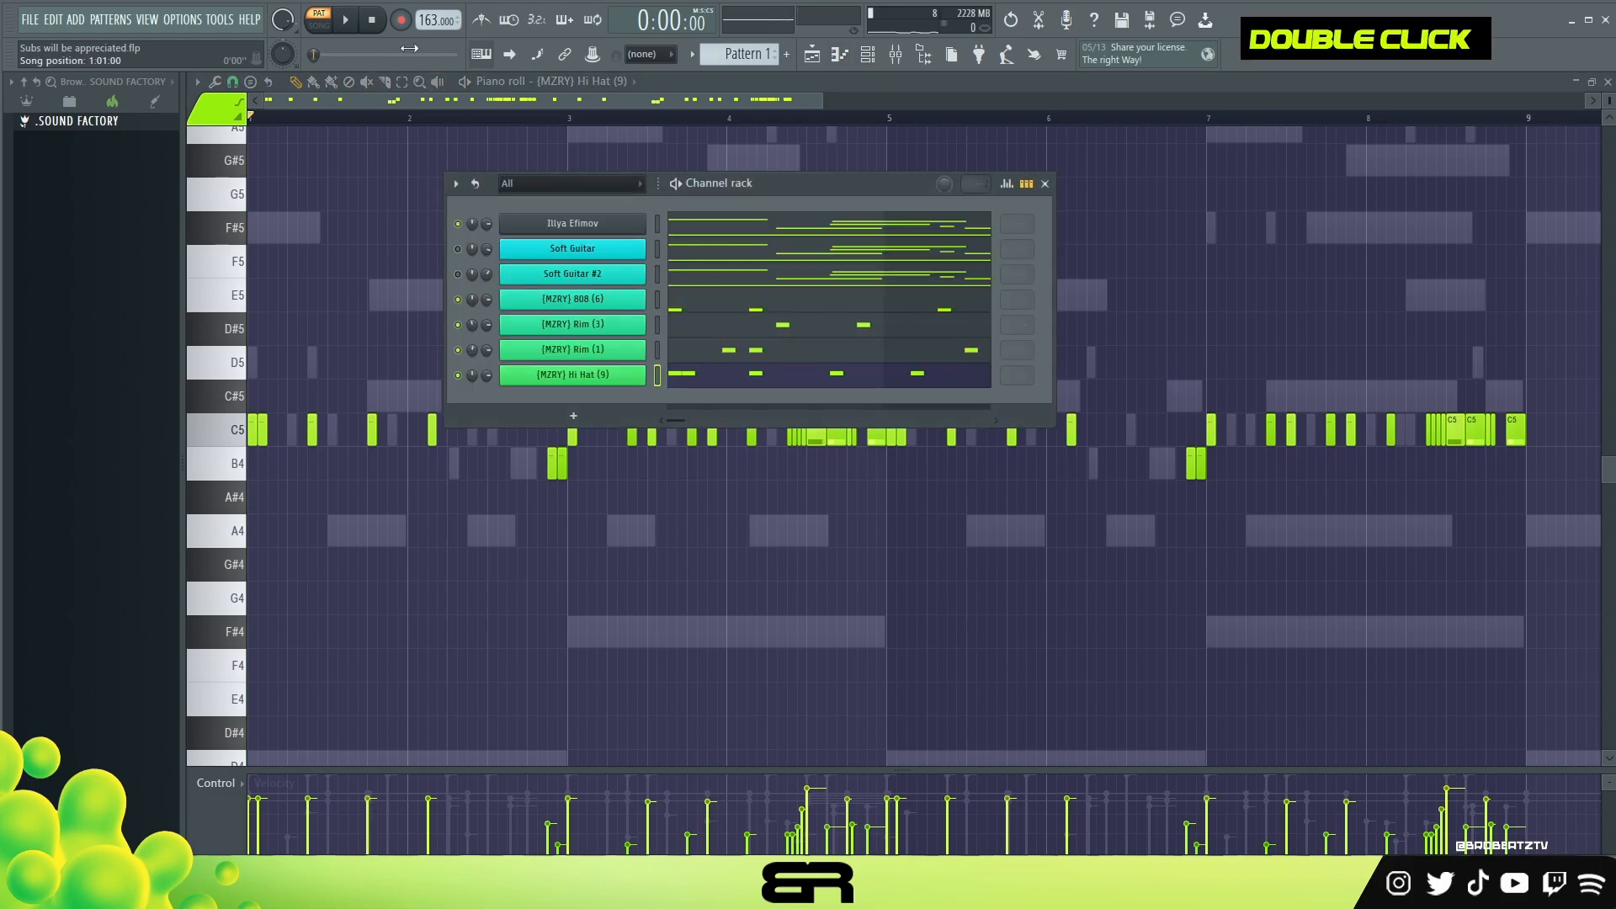
left_click(346, 21)
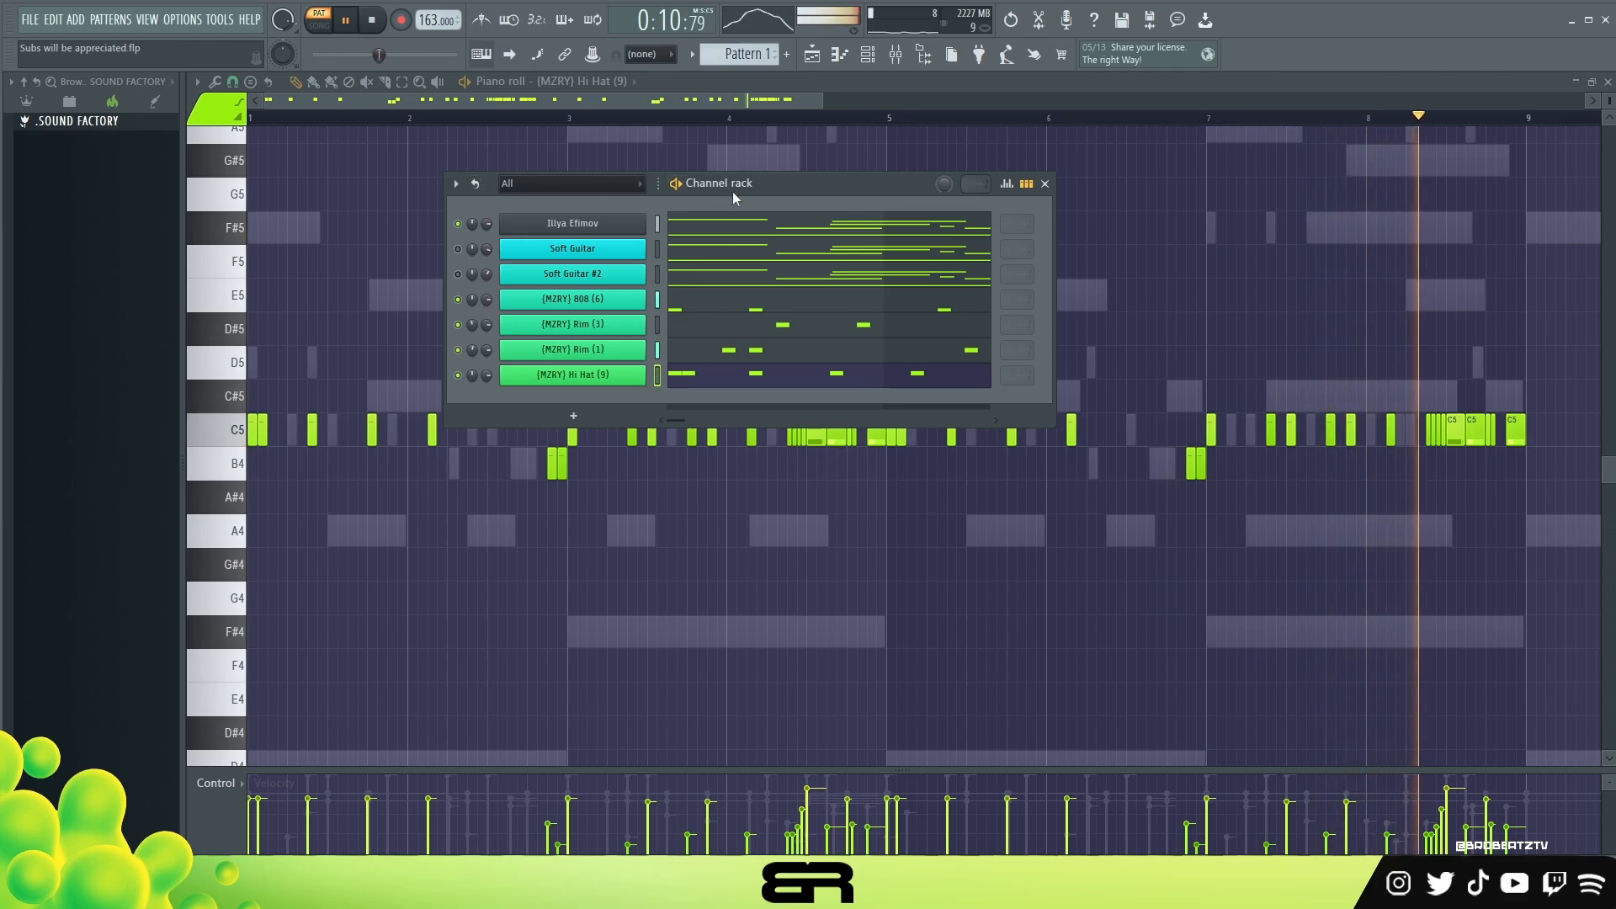
key("space")
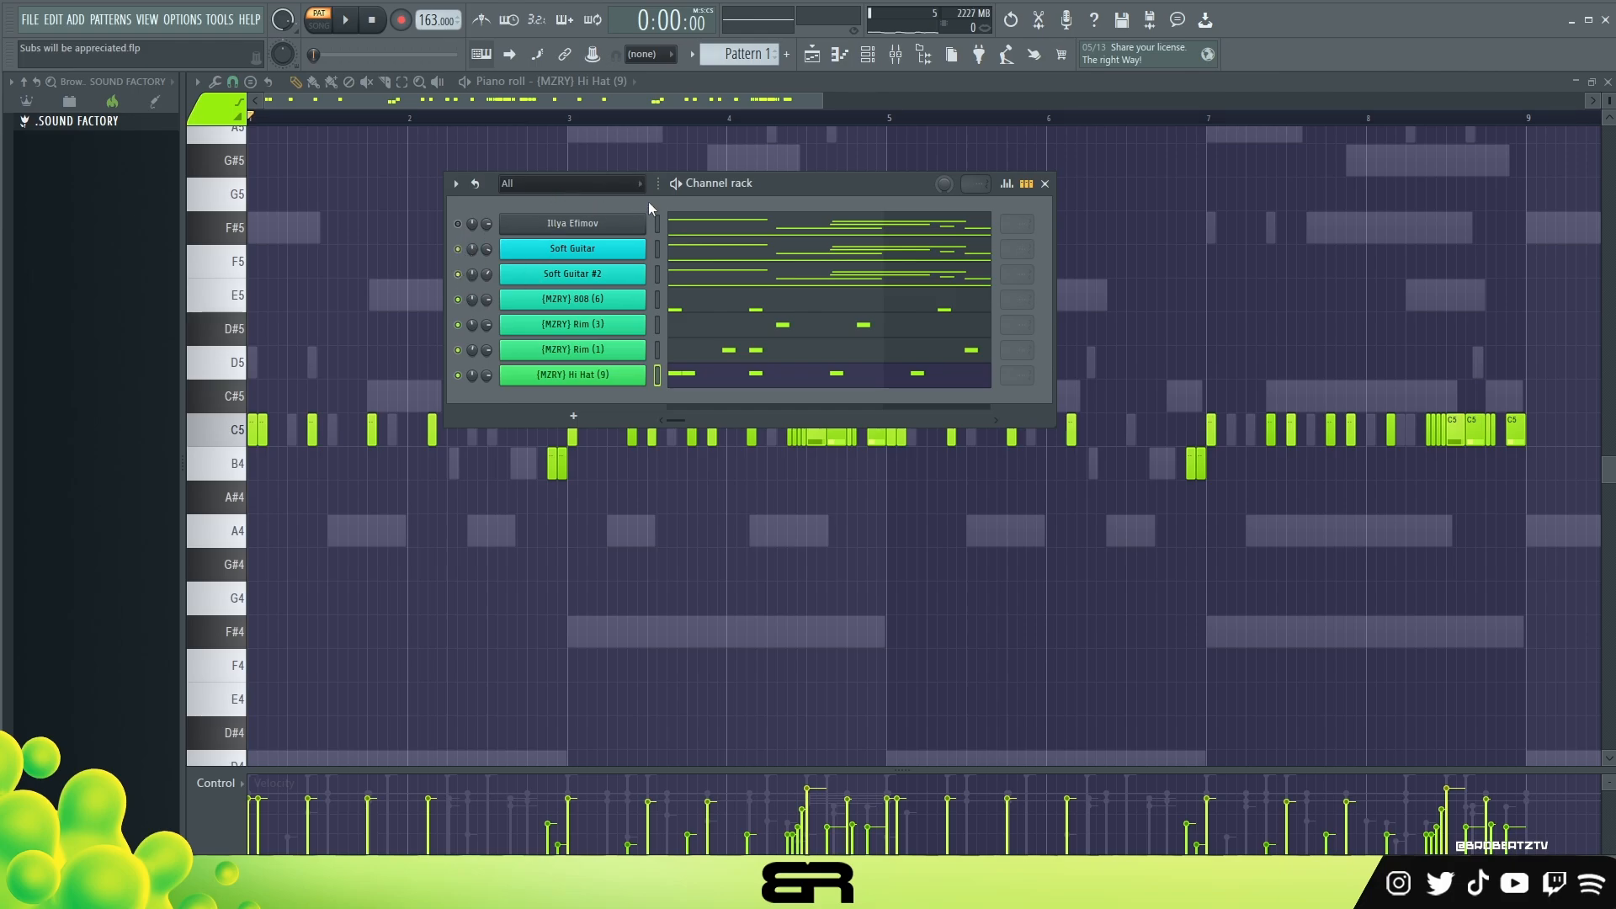
Step: Play the pattern with both Soft Guitar layers active and lower the first Soft Guitar channel's volume to 82%
left_click_drag(643, 202, 646, 209)
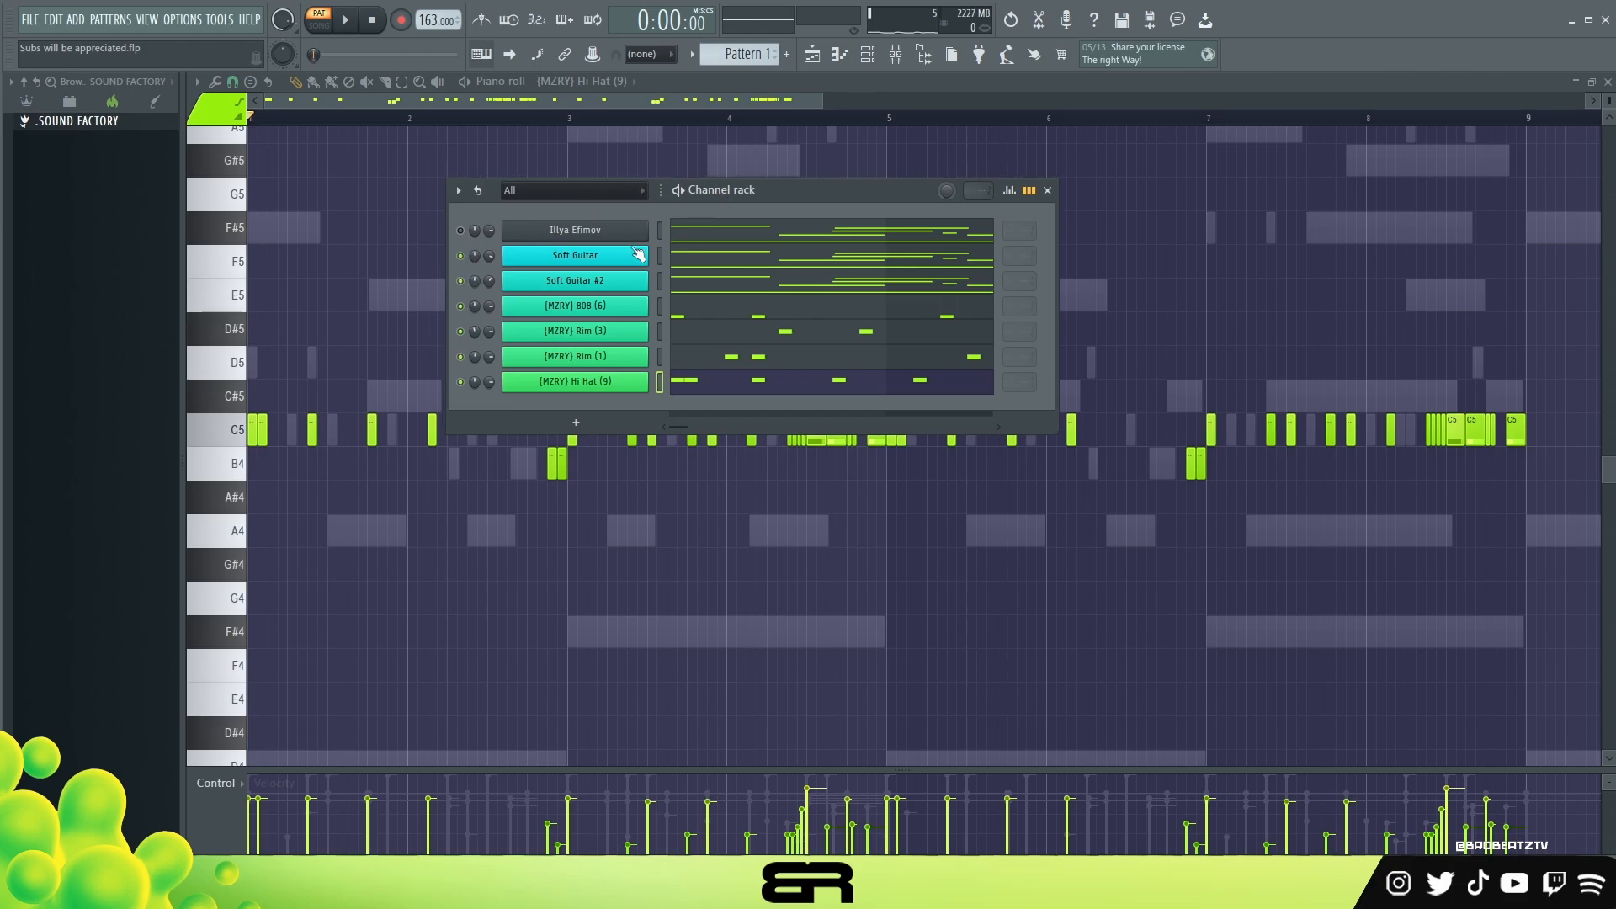
left_click(350, 22)
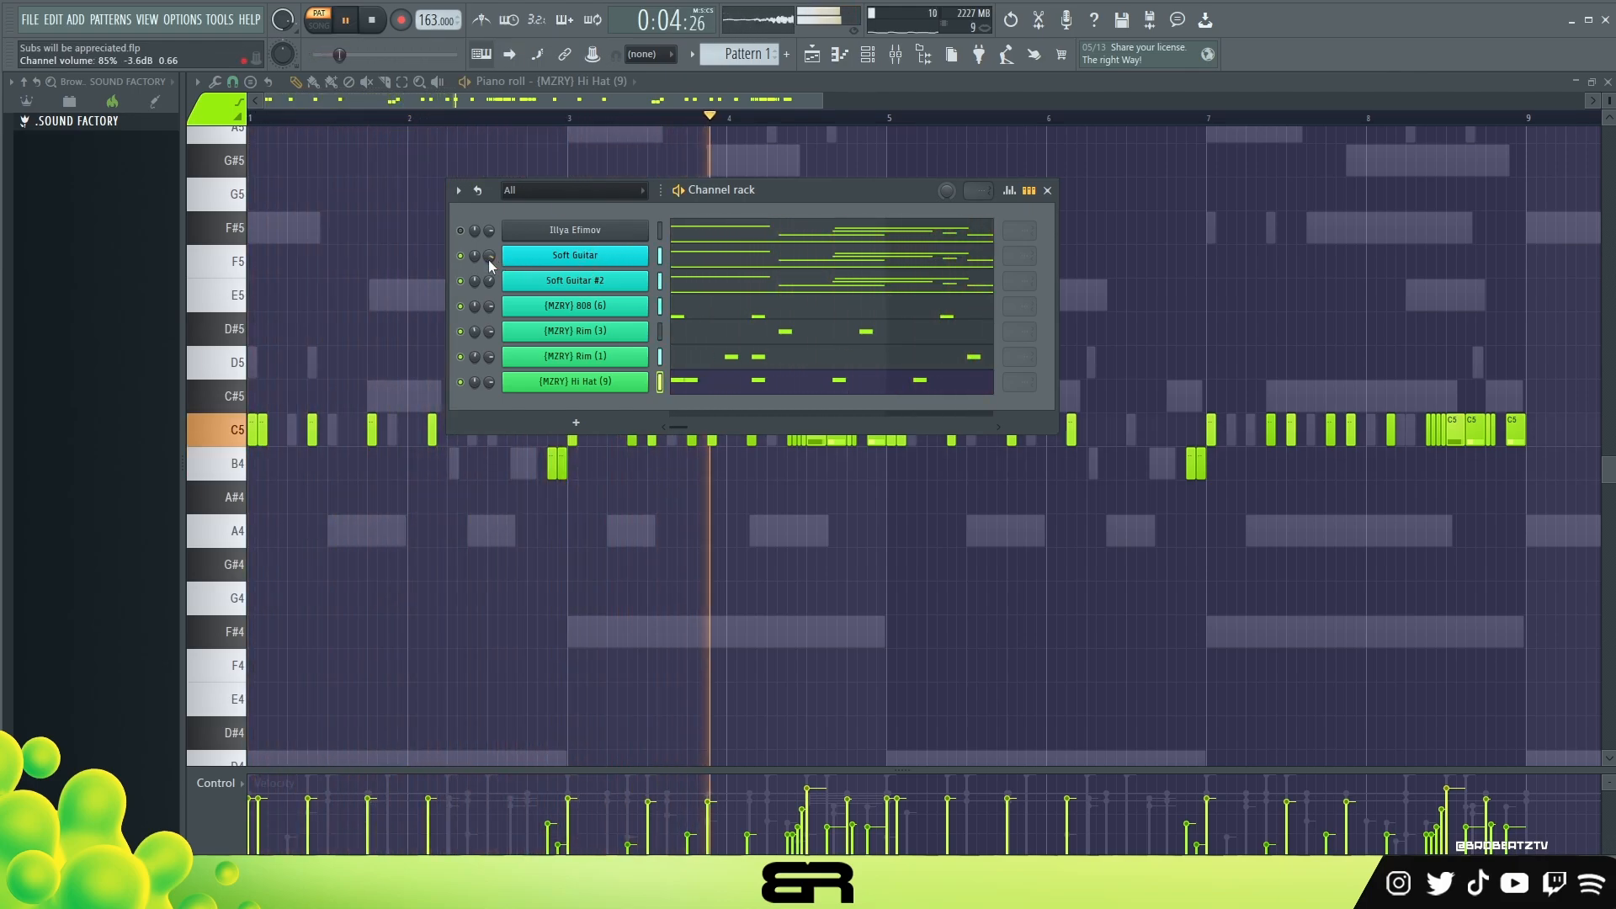
scroll(488, 258, "down", 3)
key("space")
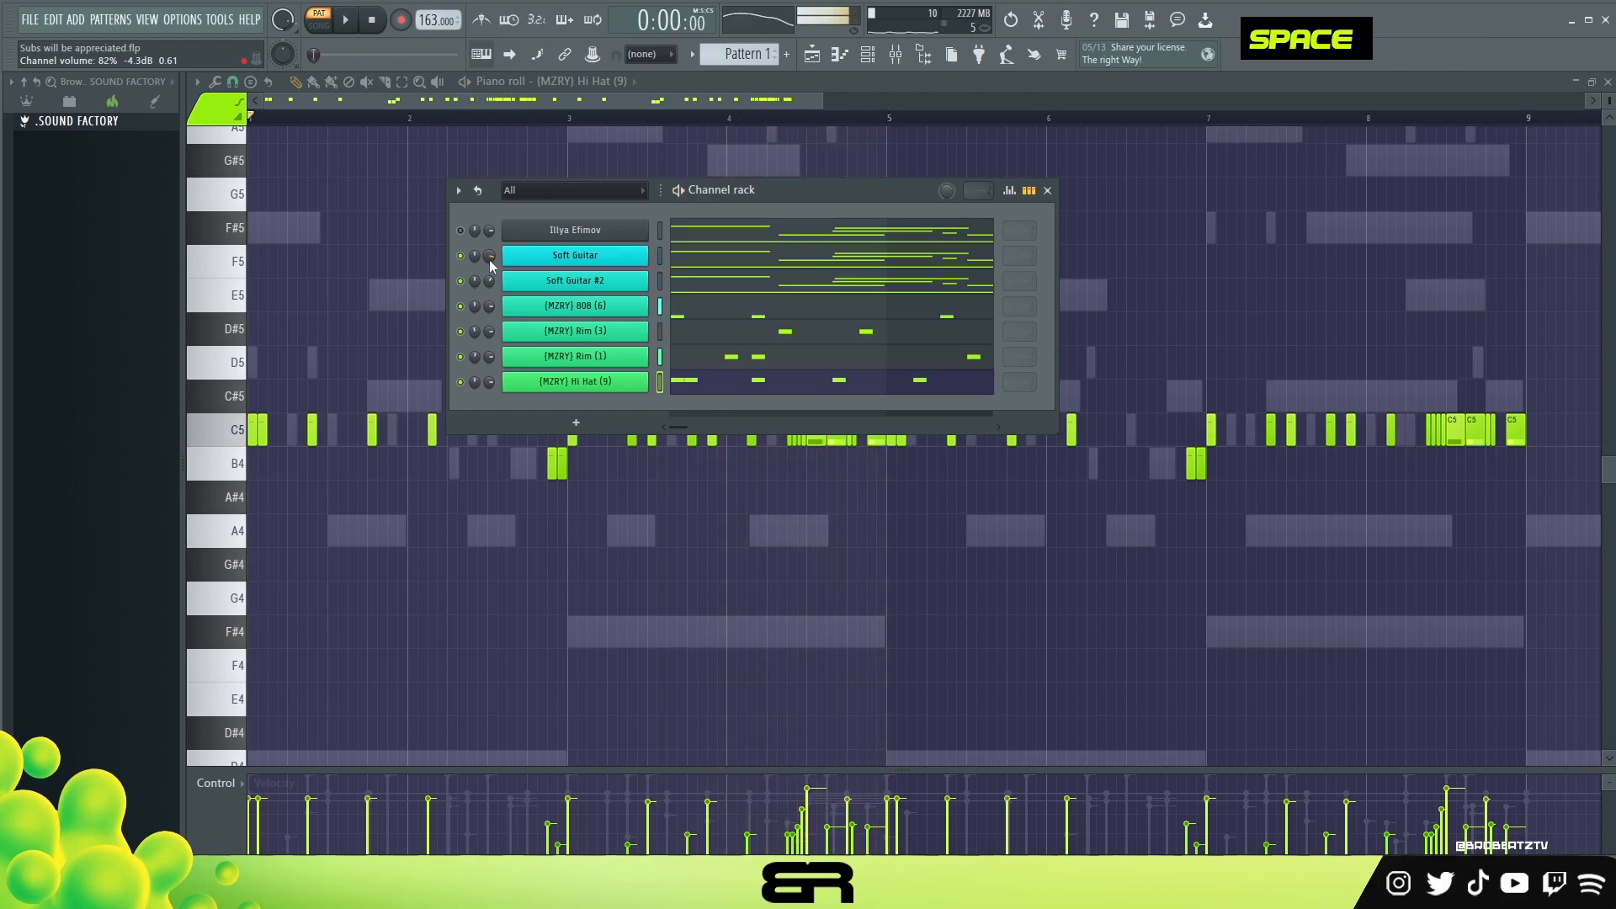